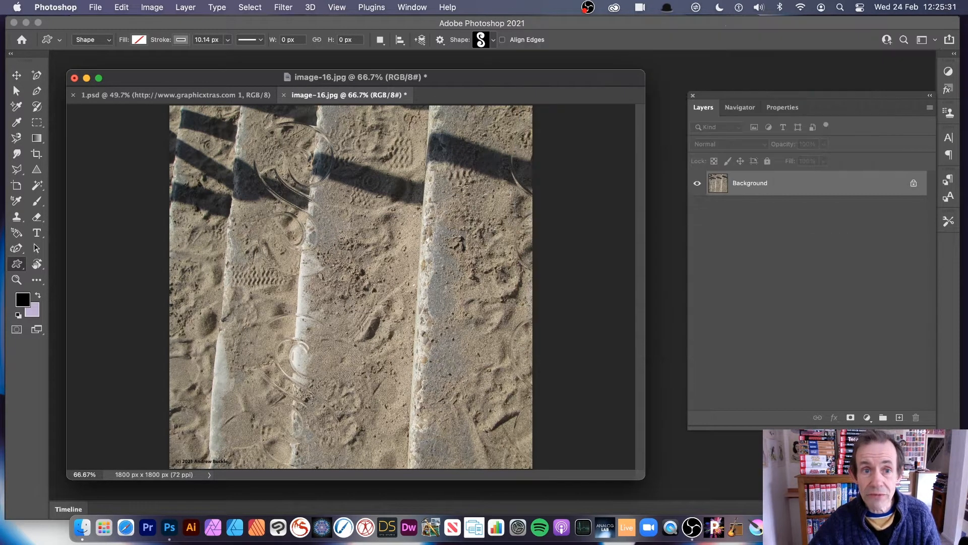
{"action": "left_click", "coordinate": [287, 10]}
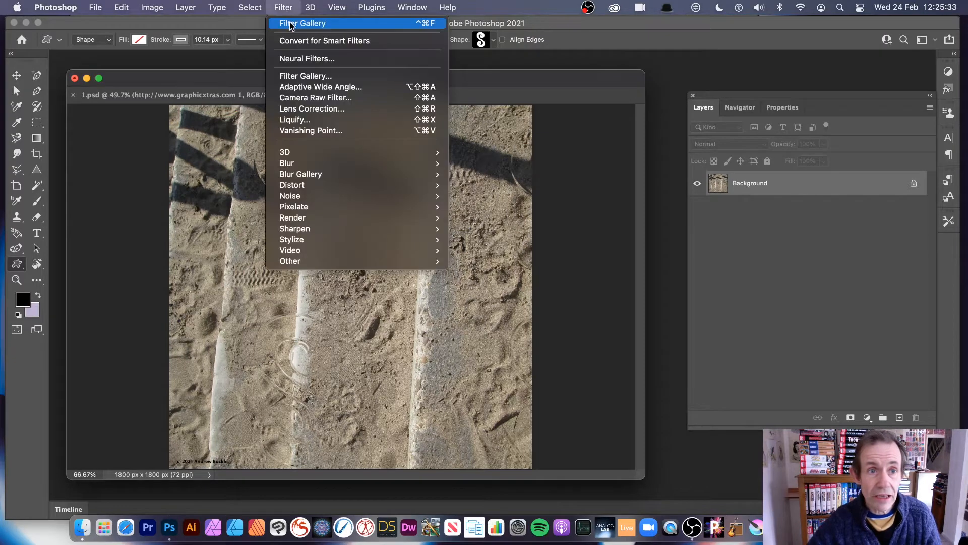
{"action": "left_click", "coordinate": [666, 243]}
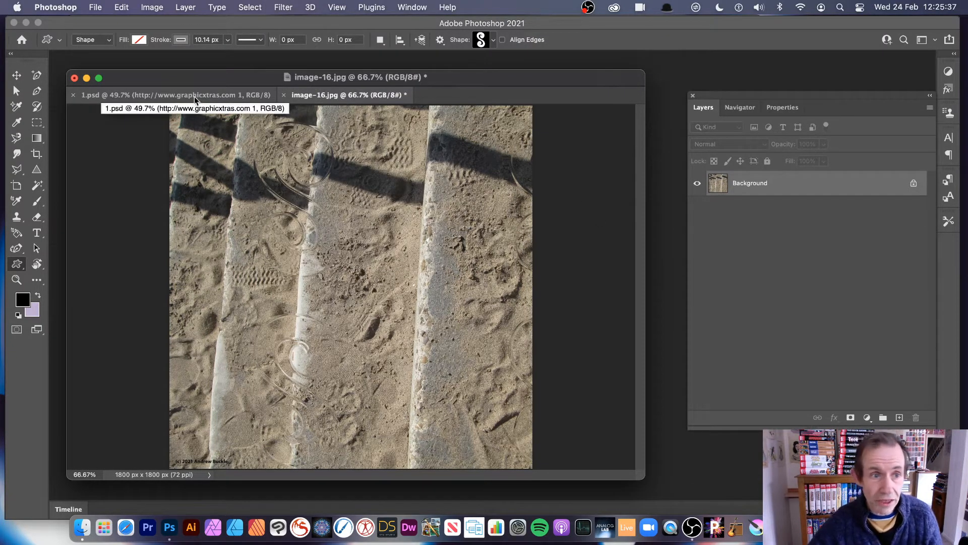
Delete the S-shaped shape layer from 1.psd, leaving only the white background
{"action": "left_click", "coordinate": [195, 96]}
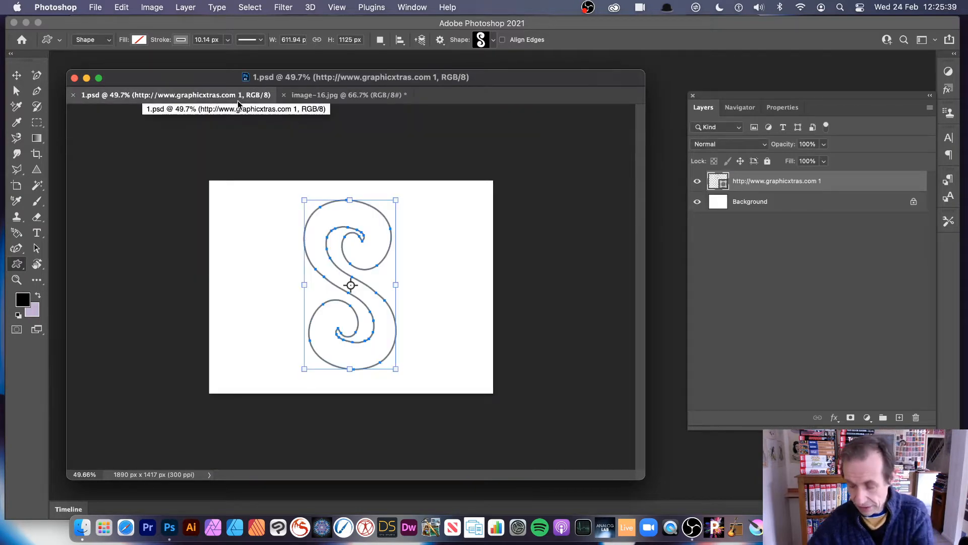
{"action": "key", "text": "BackSpace"}
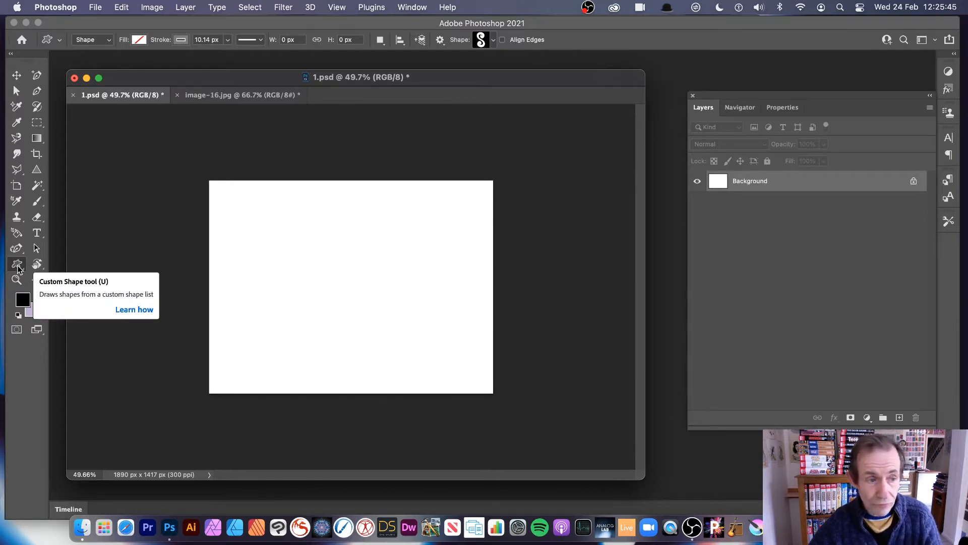
Activate the Custom Shape tool in Shape mode
{"action": "right_click", "coordinate": [17, 264]}
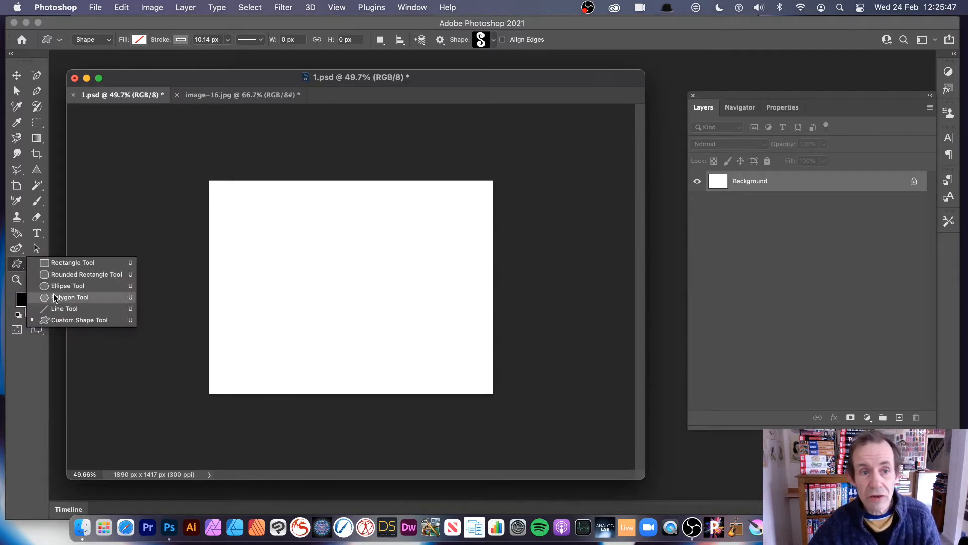
{"action": "left_click", "coordinate": [8, 366]}
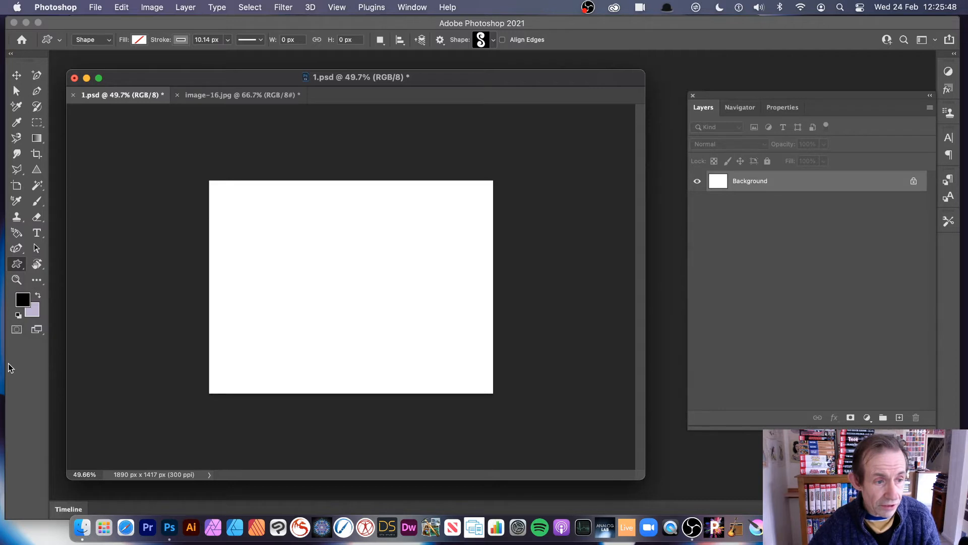
{"action": "right_click", "coordinate": [19, 267]}
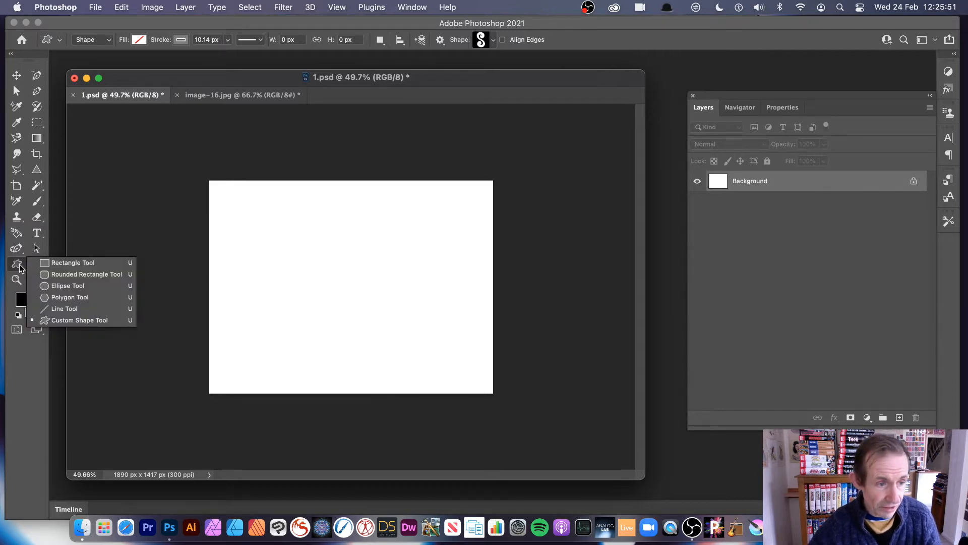
{"action": "left_click", "coordinate": [103, 323]}
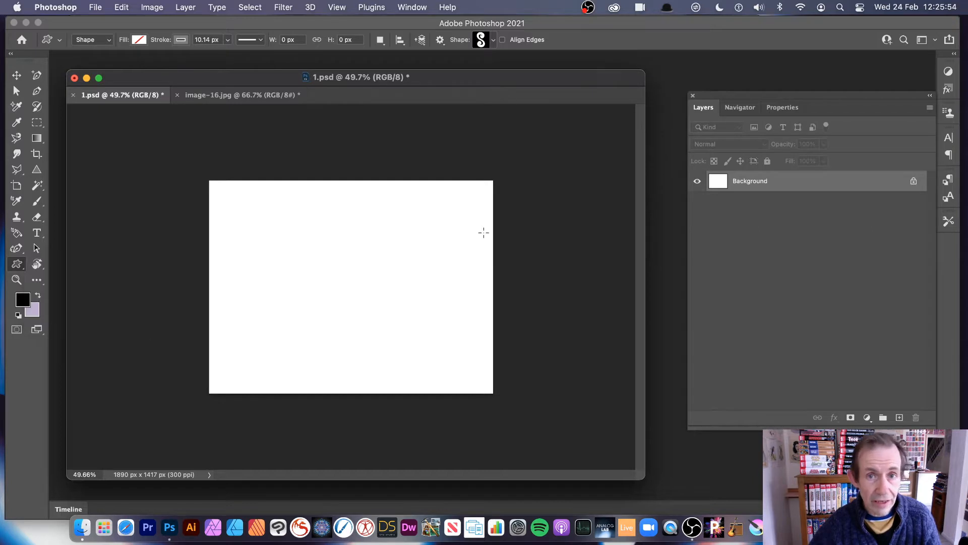
{"action": "left_click", "coordinate": [100, 42]}
{"action": "left_click", "coordinate": [509, 30]}
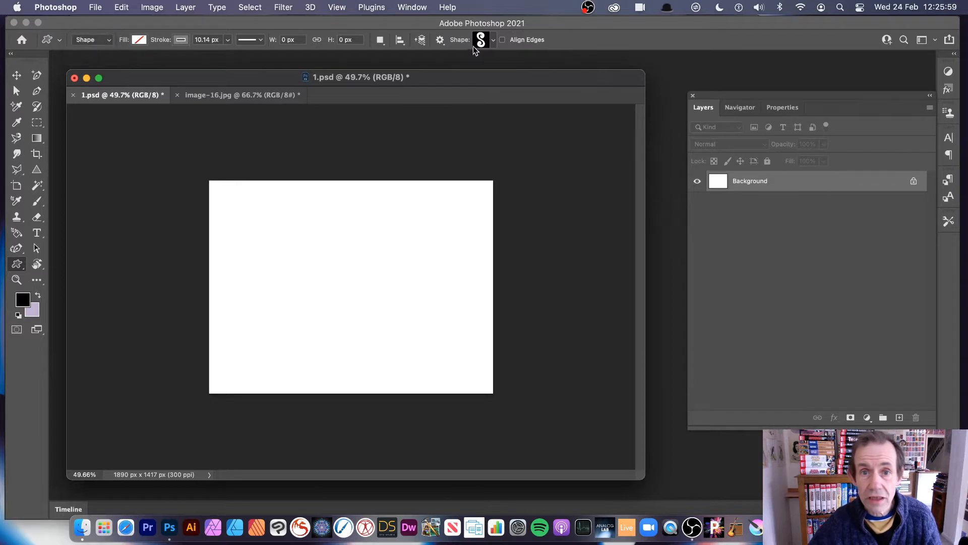
Choose the round triple-spiral design from the GX64_Embellish7_001 set as the custom shape
{"action": "left_click", "coordinate": [494, 40]}
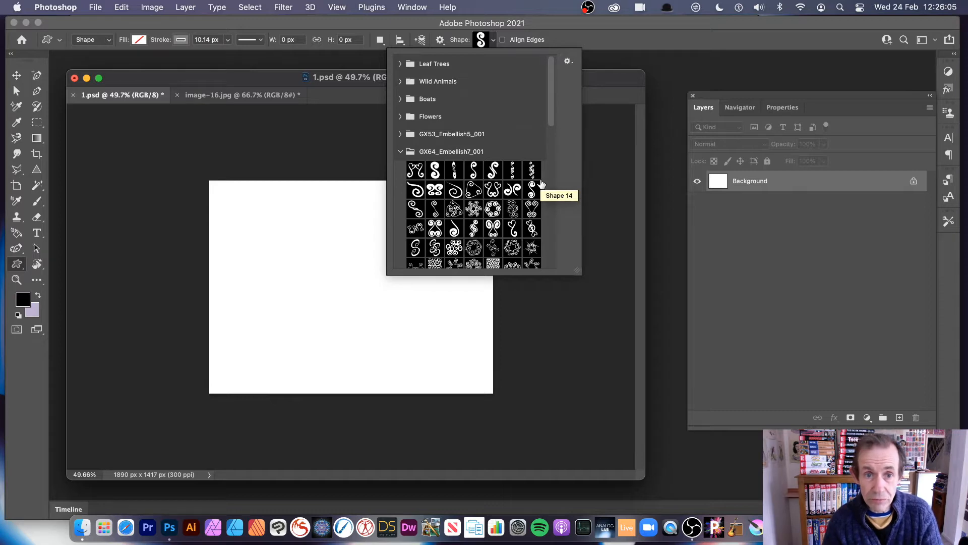
{"action": "left_click_drag", "start_coordinate": [548, 90], "coordinate": [550, 235]}
{"action": "left_click", "coordinate": [401, 220]}
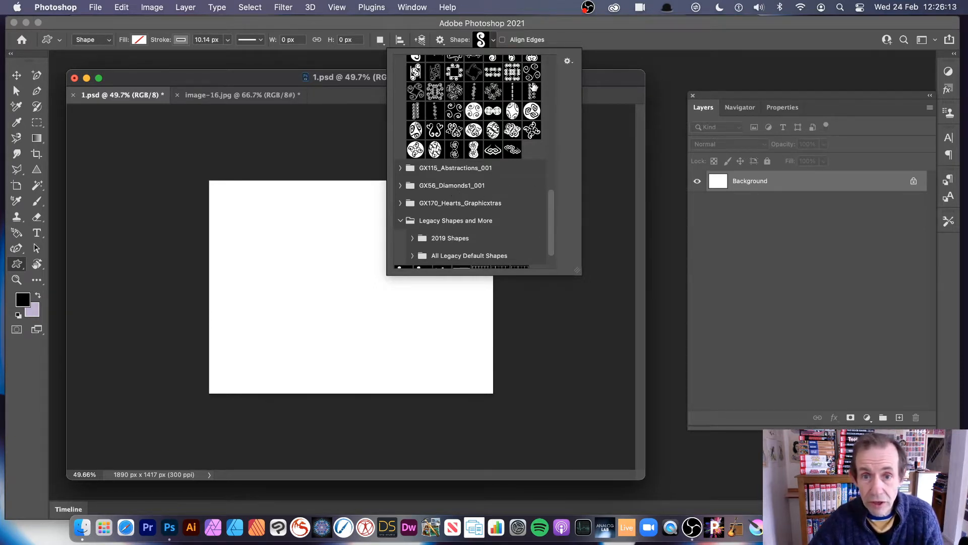
{"action": "left_click", "coordinate": [536, 111]}
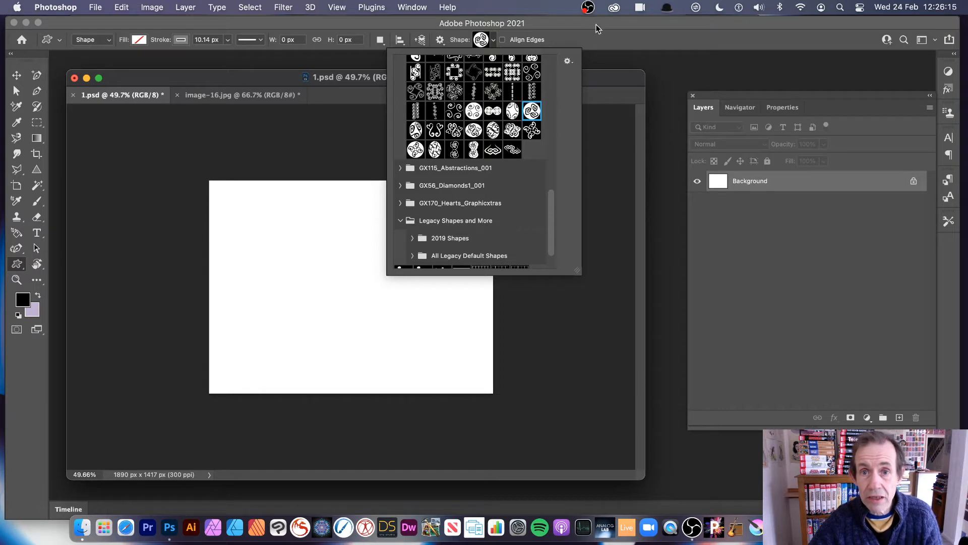
{"action": "left_click", "coordinate": [578, 41]}
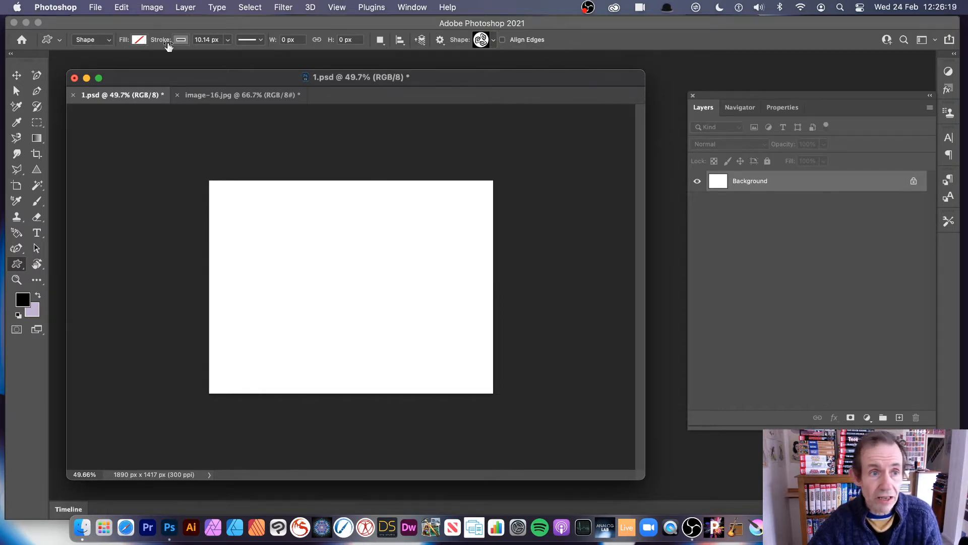
Draw the triple-spiral disc with black fill and no stroke, about 1290 × 1225 px, across the middle of the canvas
{"action": "left_click", "coordinate": [183, 41]}
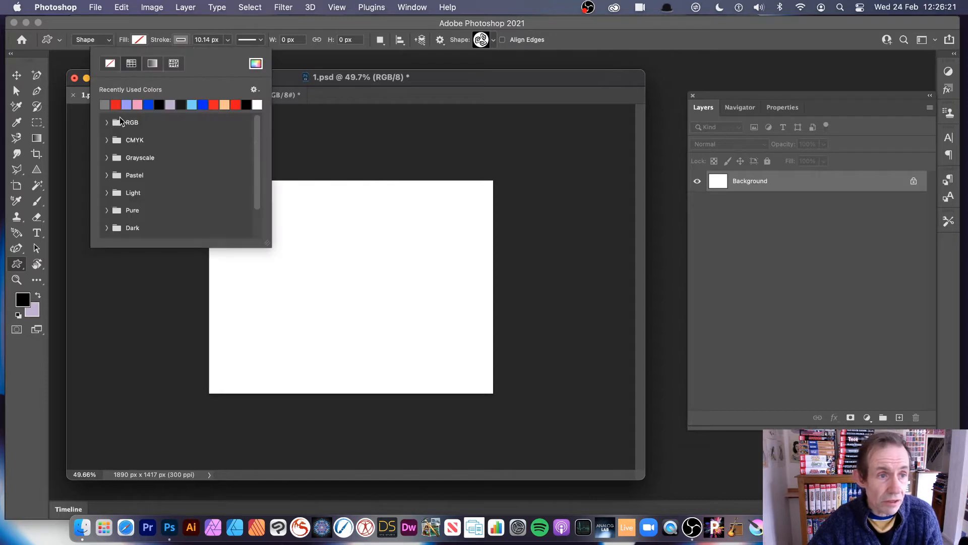
{"action": "left_click", "coordinate": [110, 63]}
{"action": "left_click", "coordinate": [141, 41]}
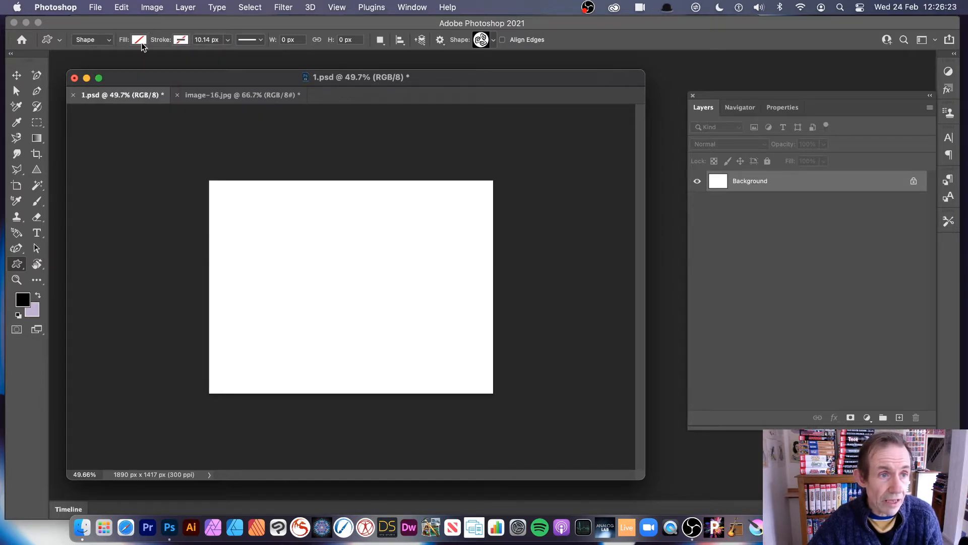
{"action": "left_click", "coordinate": [141, 42]}
{"action": "left_click", "coordinate": [205, 104]}
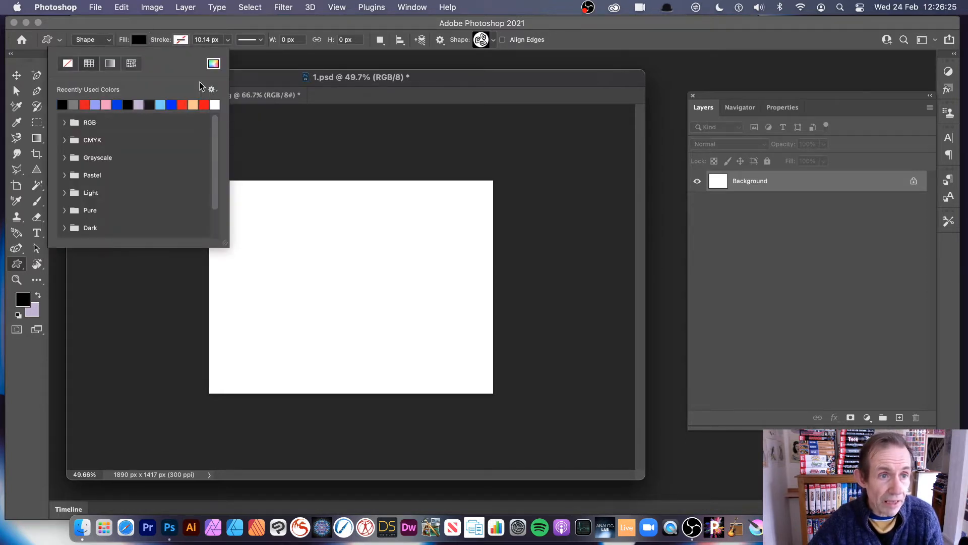
{"action": "left_click", "coordinate": [171, 25]}
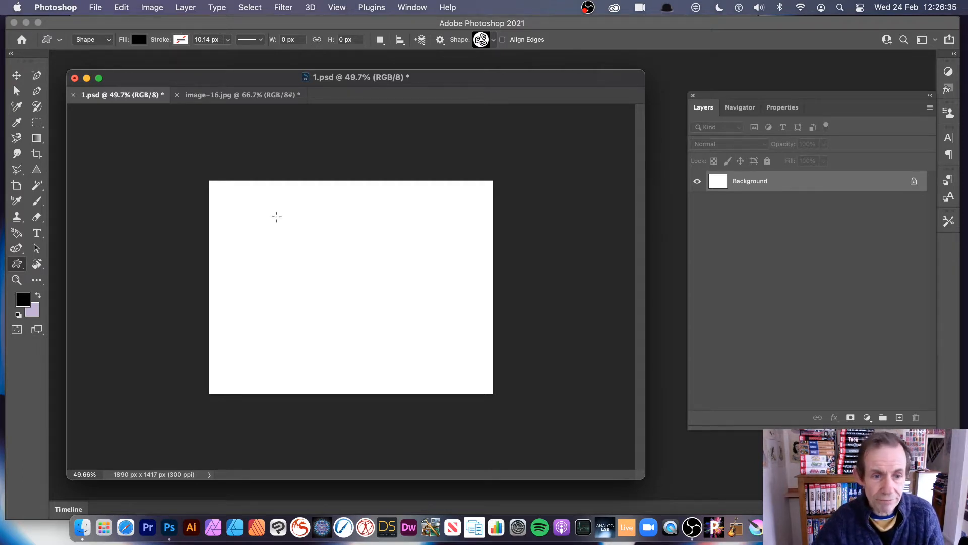
{"action": "left_click_drag", "start_coordinate": [253, 198], "coordinate": [446, 382]}
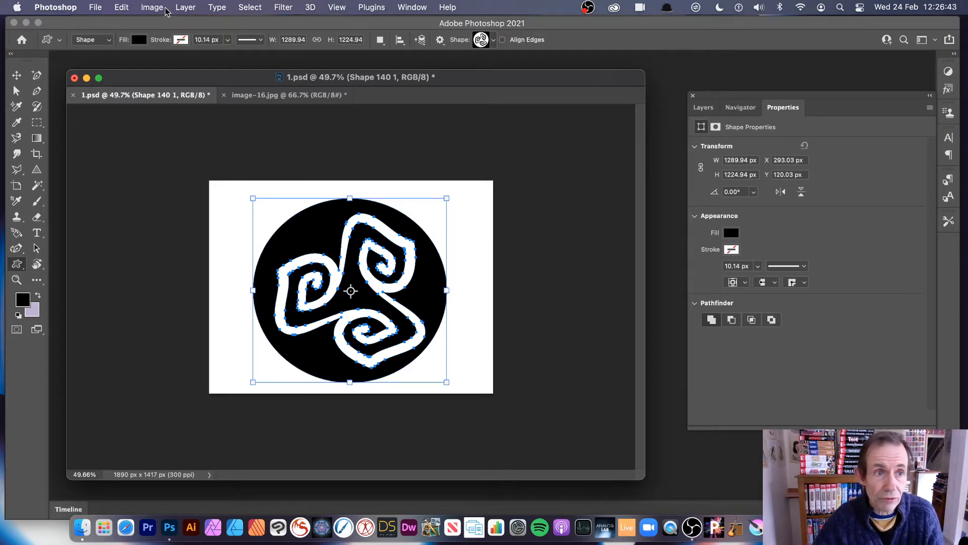
{"action": "left_click", "coordinate": [184, 8]}
{"action": "mouse_move", "coordinate": [203, 126]}
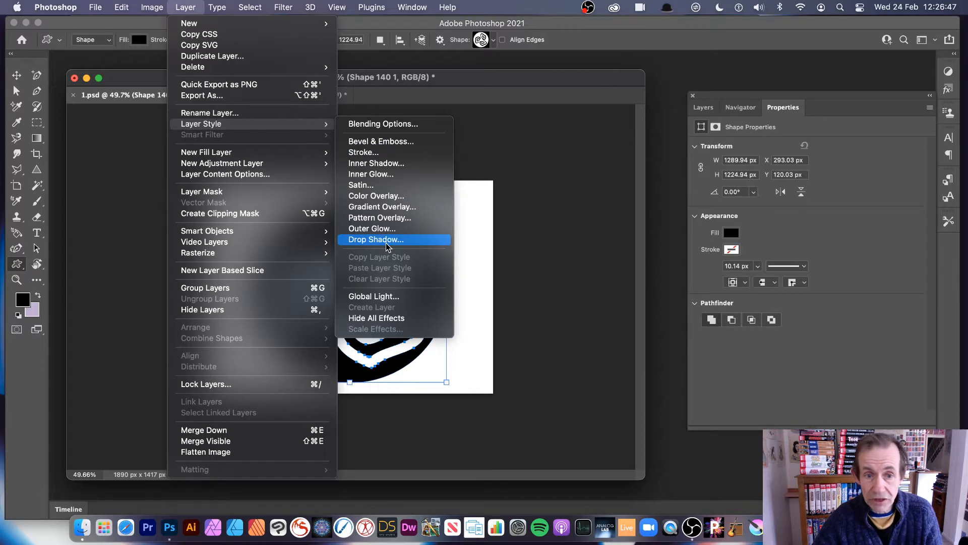
{"action": "left_click", "coordinate": [573, 293]}
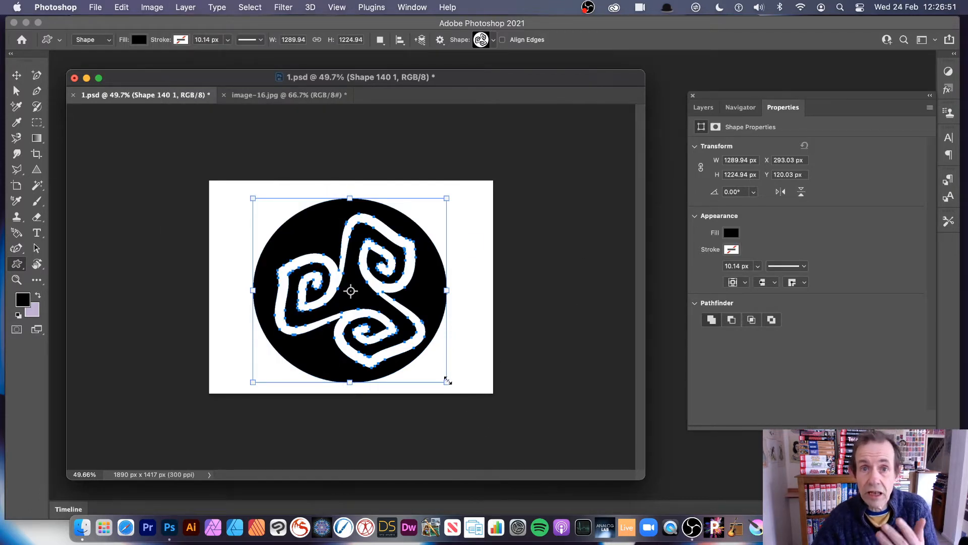
Shrink the spiral disc to about 1047 × 1015 px and move it to about X 498, Y 202 px
{"action": "left_click_drag", "start_coordinate": [445, 380], "coordinate": [418, 362]}
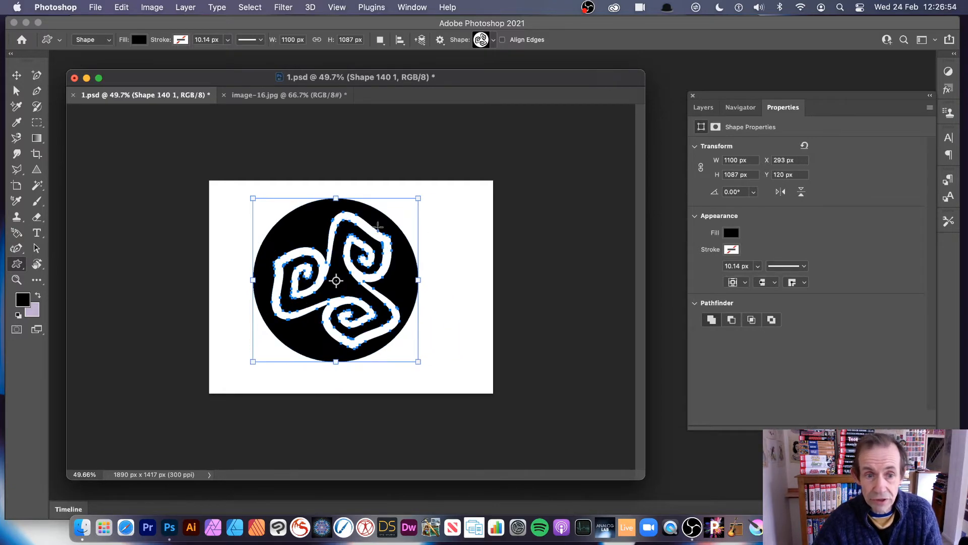
{"action": "left_click", "coordinate": [16, 75]}
{"action": "left_click_drag", "start_coordinate": [389, 231], "coordinate": [411, 227]}
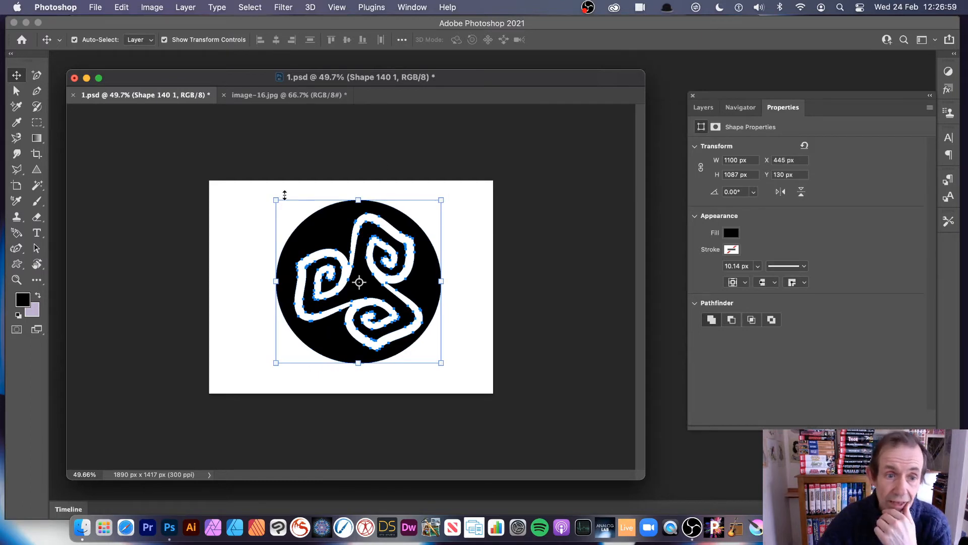
{"action": "left_click_drag", "start_coordinate": [277, 199], "coordinate": [283, 211]}
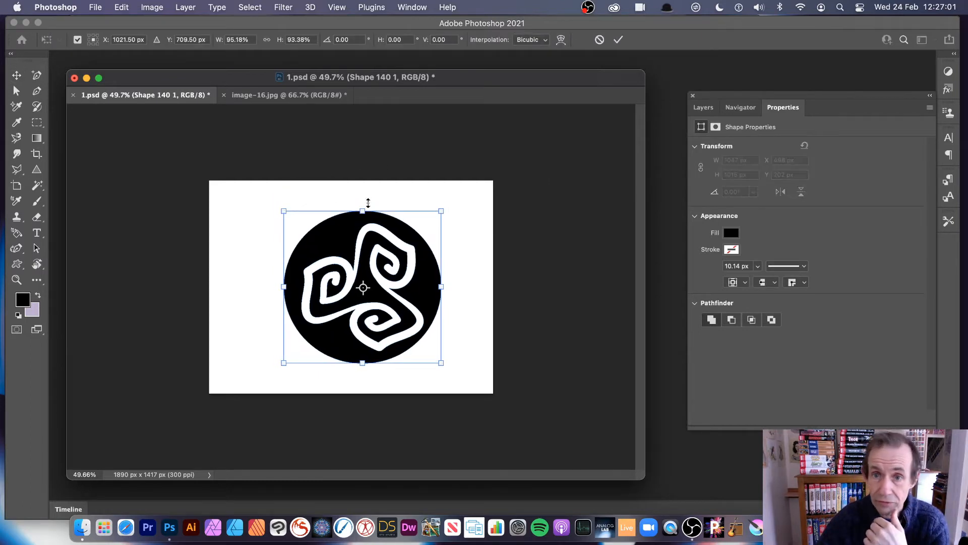
{"action": "left_click", "coordinate": [618, 40]}
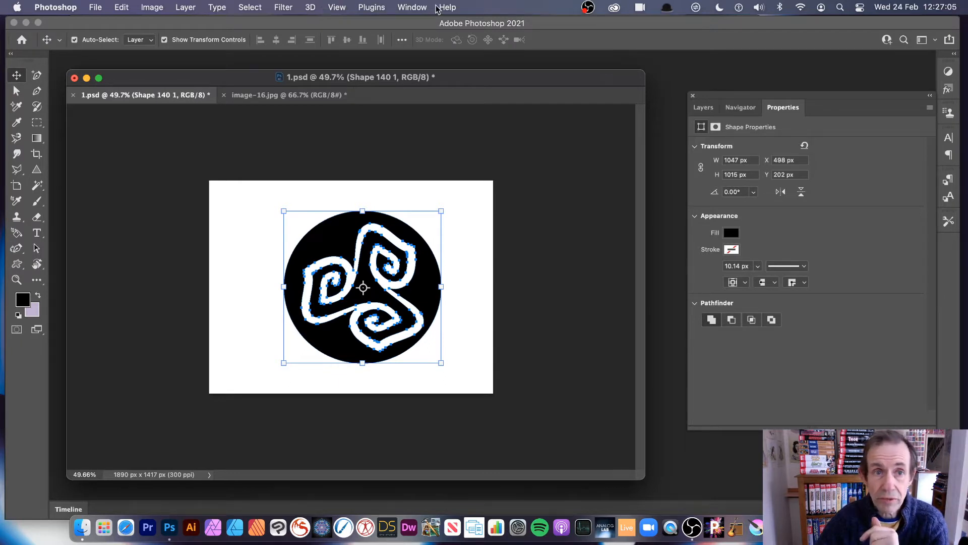
Turn on Pattern Preview for the document and accept the smart object notice
{"action": "left_click", "coordinate": [343, 8]}
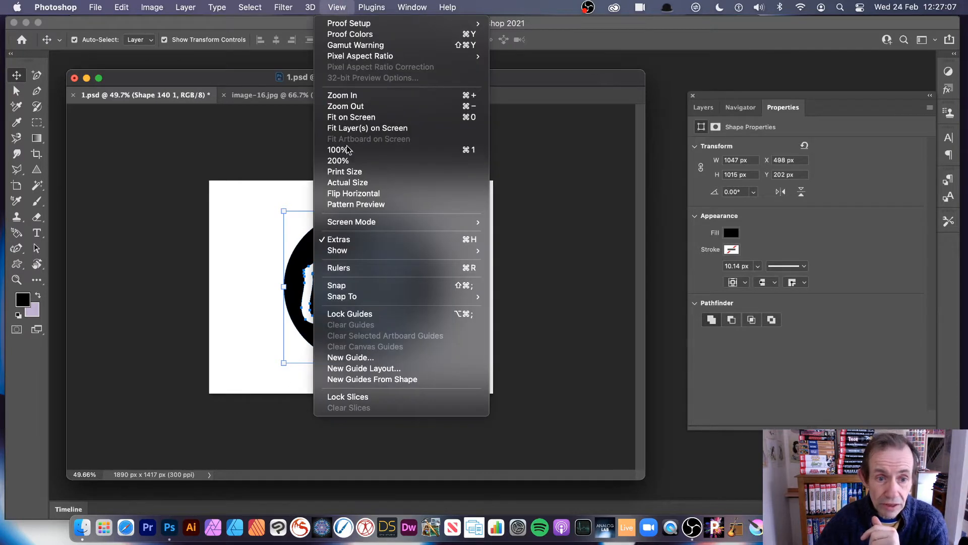
{"action": "left_click", "coordinate": [371, 205]}
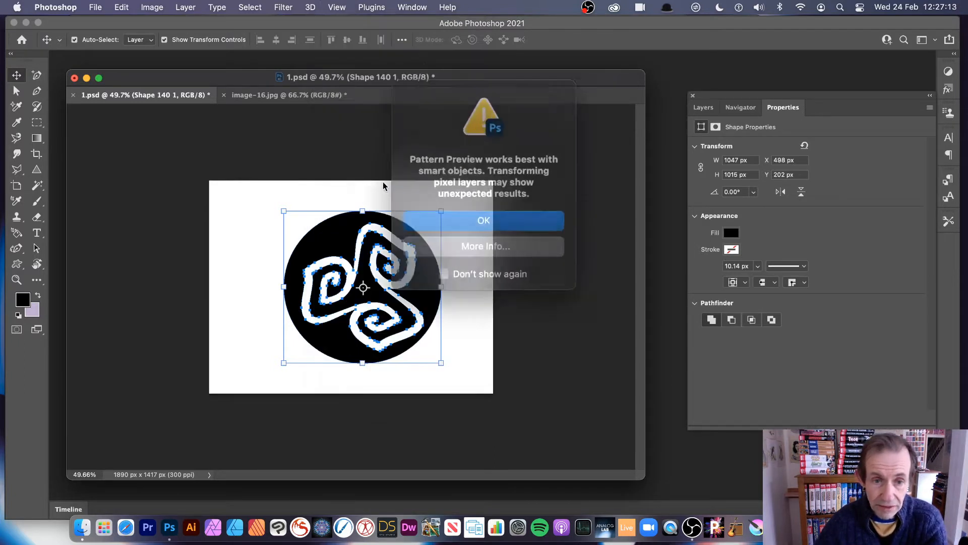
{"action": "left_click", "coordinate": [489, 217]}
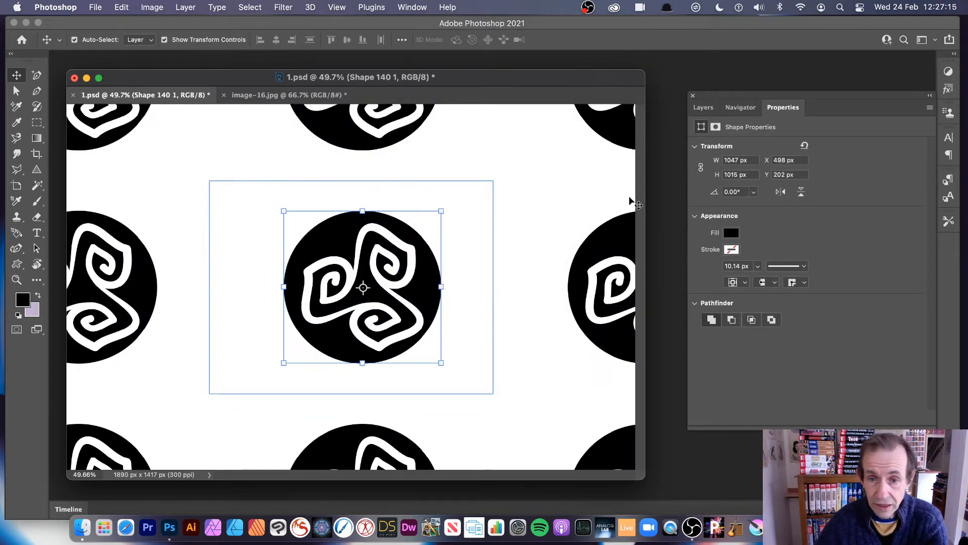
Reduce the spiral disc to about 711 × 691 px near the lower-right corner of the pattern tile
{"action": "left_click_drag", "start_coordinate": [284, 211], "coordinate": [301, 239]}
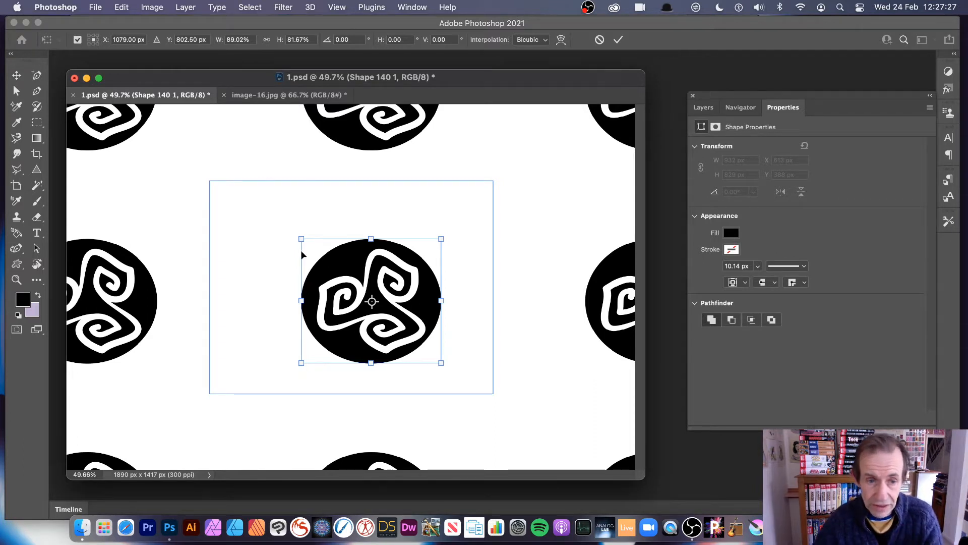
{"action": "left_click_drag", "start_coordinate": [303, 238], "coordinate": [418, 303]}
{"action": "key", "text": "Return"}
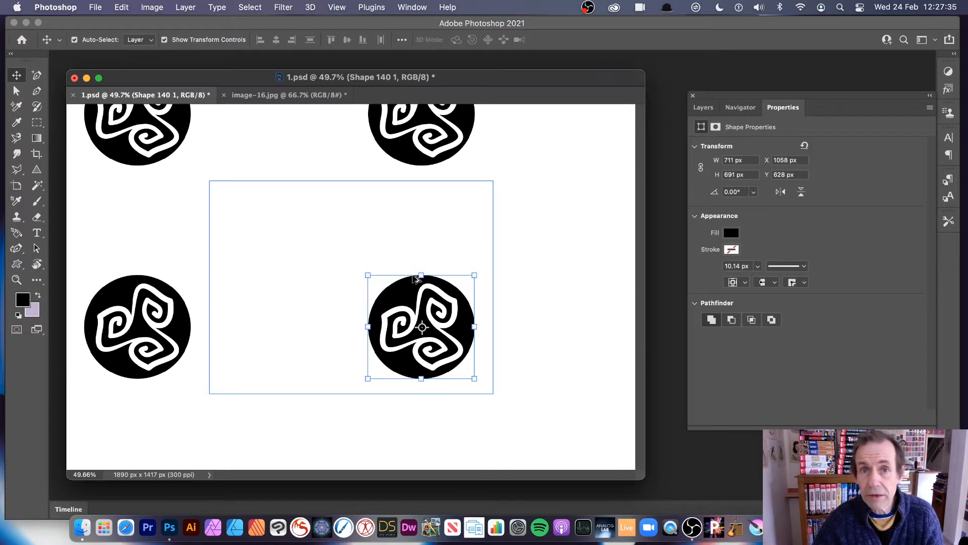
Duplicate the disc to the tile's upper-left corner and enlarge the copy to about 1124 × 1123 px, overlapping the tile edges
{"action": "left_click_drag", "start_coordinate": [411, 283], "coordinate": [232, 167]}
{"action": "key", "text": "ctrl+t"}
{"action": "left_click_drag", "start_coordinate": [297, 251], "coordinate": [324, 279]}
{"action": "left_click_drag", "start_coordinate": [302, 215], "coordinate": [329, 234]}
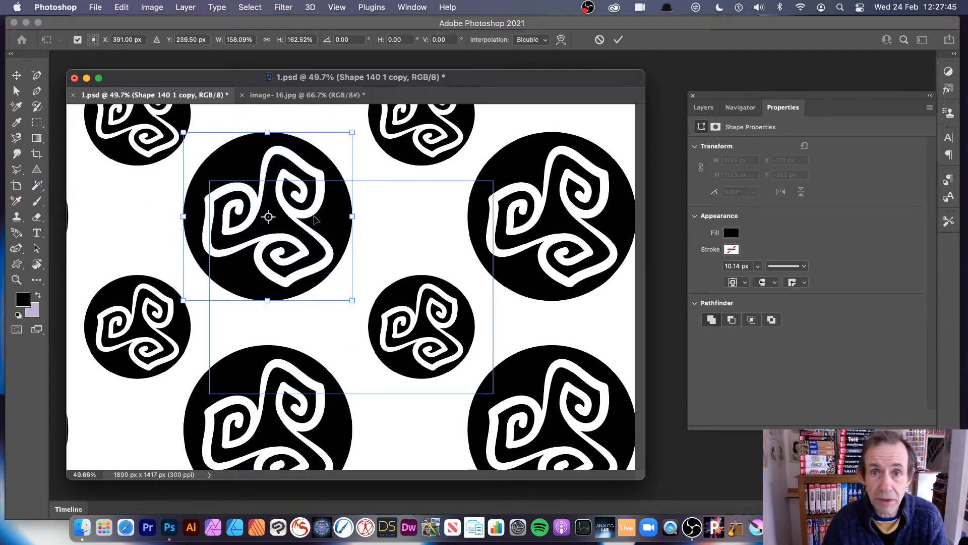
{"action": "left_click", "coordinate": [618, 40]}
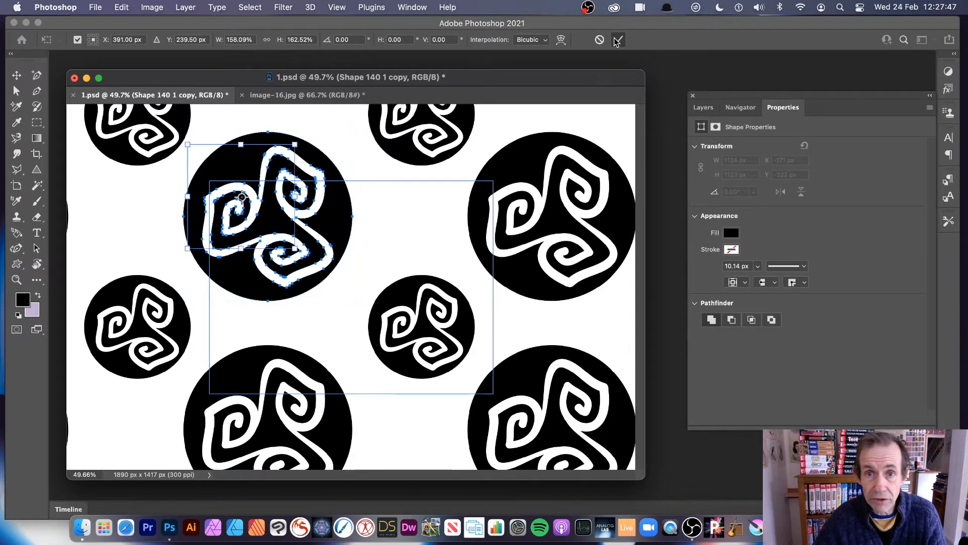
{"action": "left_click", "coordinate": [284, 7]}
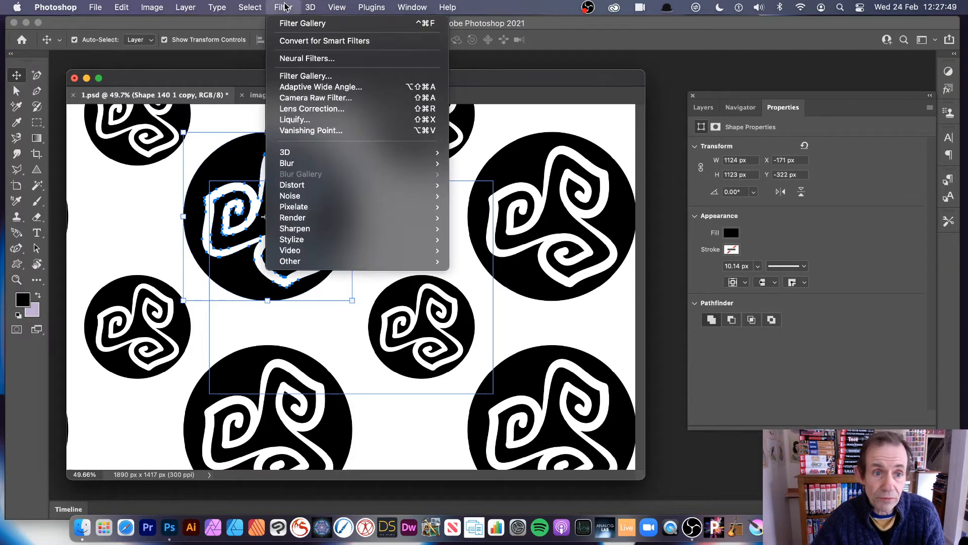
{"action": "mouse_move", "coordinate": [342, 185]}
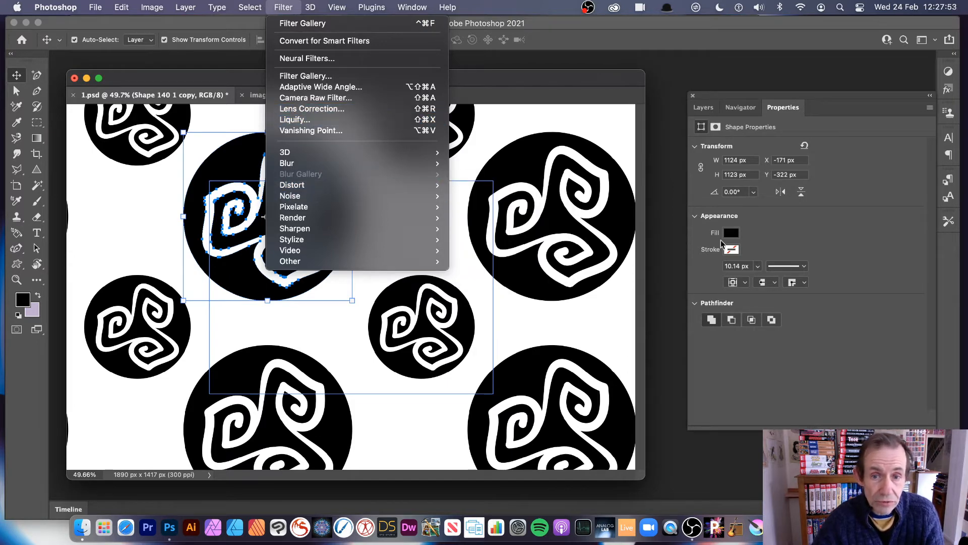
{"action": "left_click", "coordinate": [670, 174]}
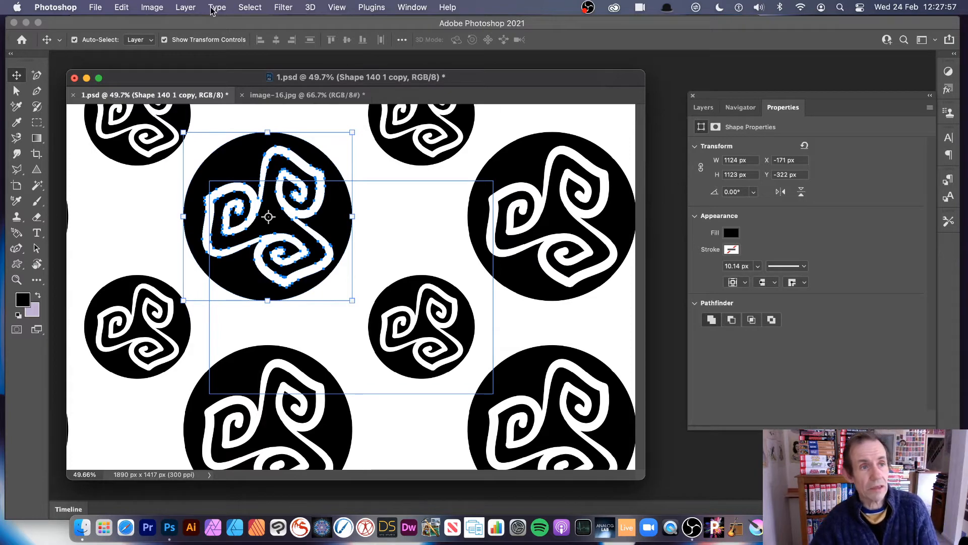
{"action": "left_click", "coordinate": [95, 8]}
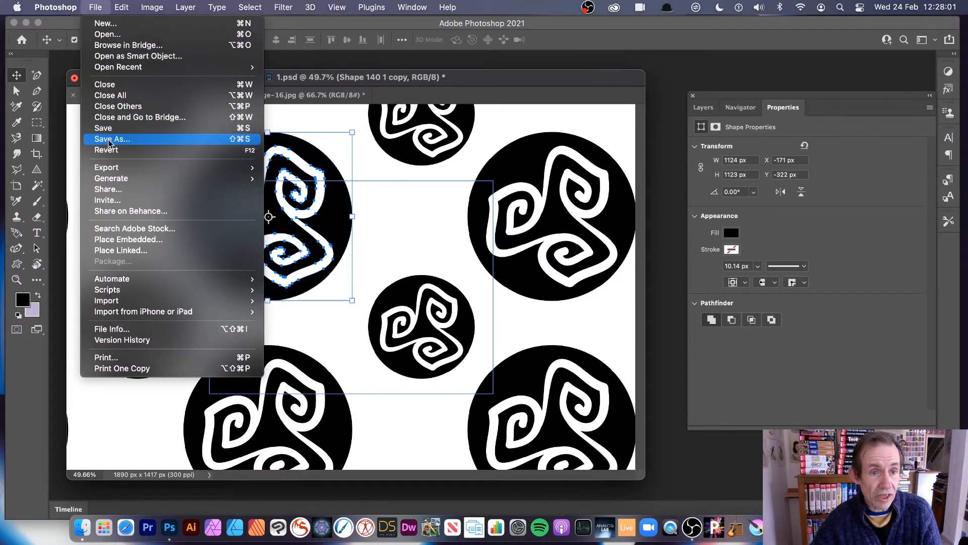
Save the pattern document as 2.psd on the Desktop in Photoshop format with layers
{"action": "left_click", "coordinate": [266, 216]}
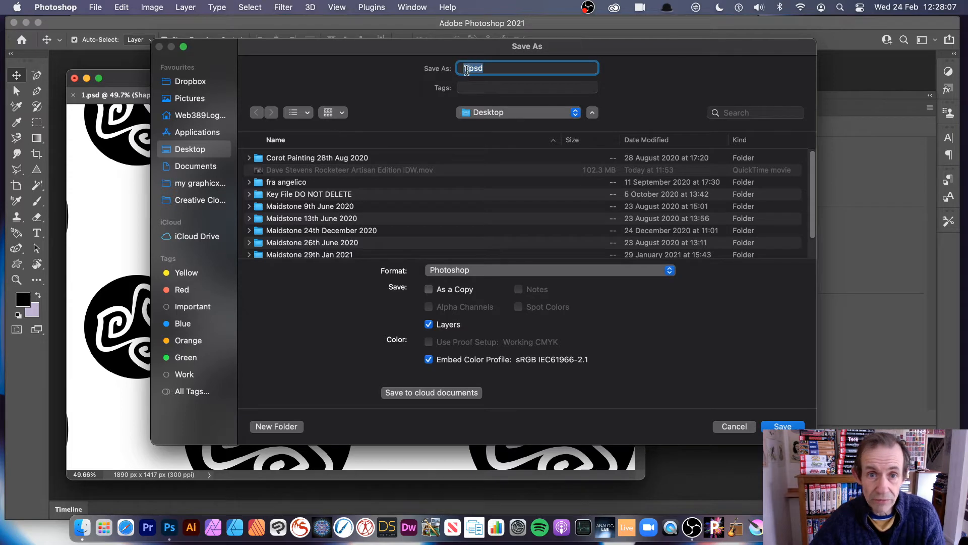
{"action": "type", "text": "2.p"}
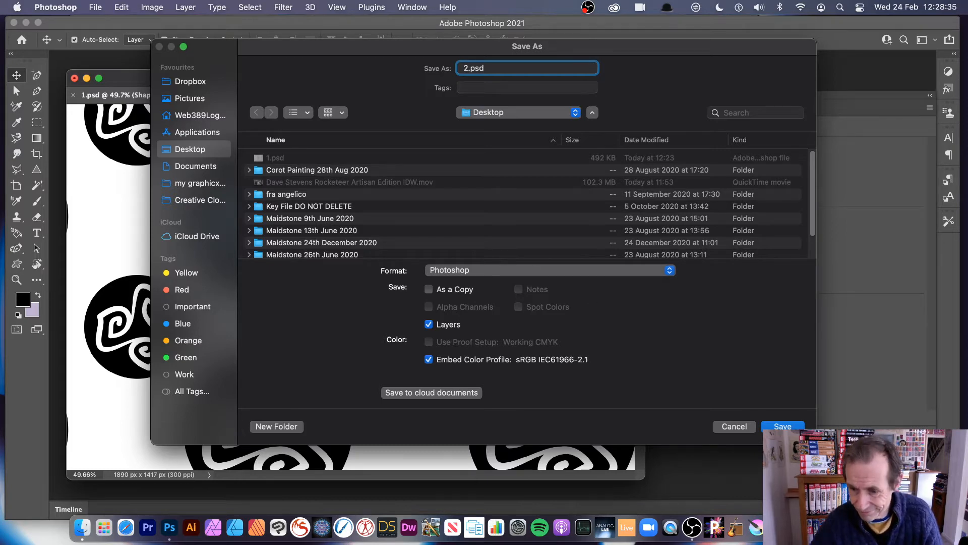
{"action": "left_click", "coordinate": [778, 426]}
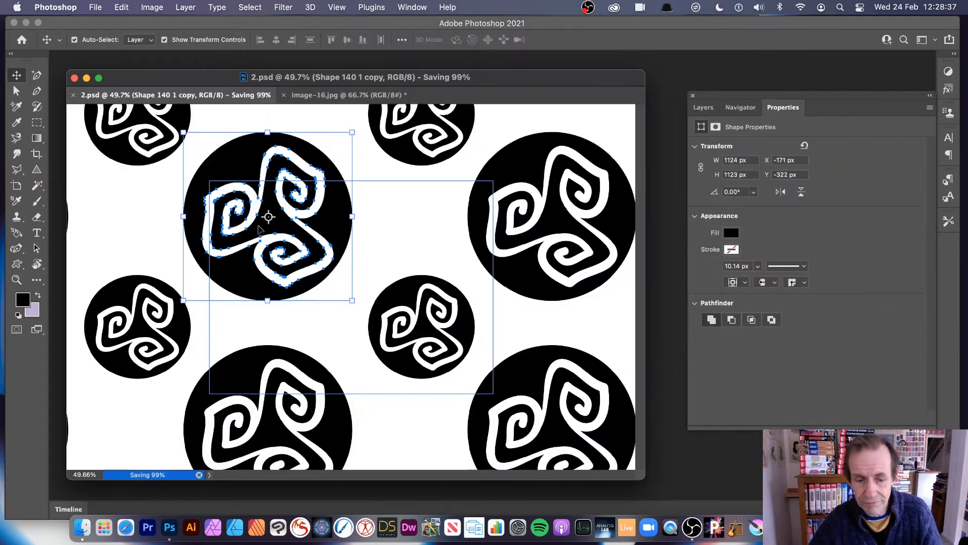
Switch to the image-16.jpg document and undo its last two edits to restore the undistorted sand photo
{"action": "left_click", "coordinate": [284, 96]}
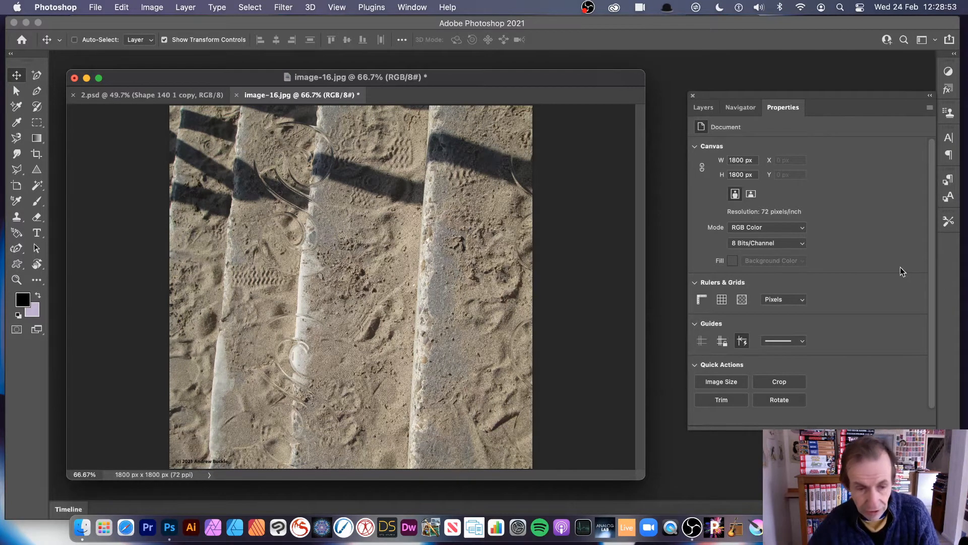
{"action": "key", "text": "super+z"}
{"action": "key", "text": "super+z"}
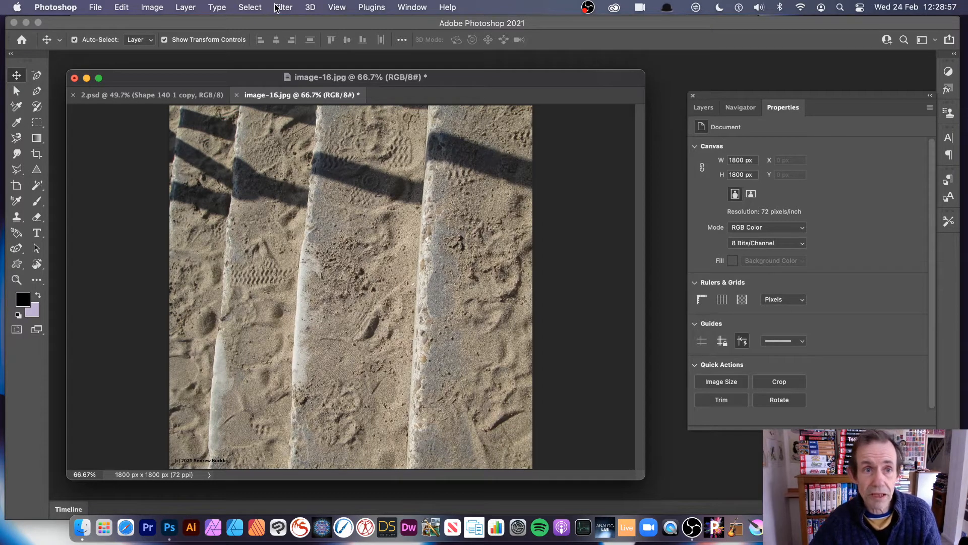
Start the Displace filter on the sand photo with horizontal and vertical scales of 50 and the displacement map set to Tile
{"action": "left_click", "coordinate": [277, 8]}
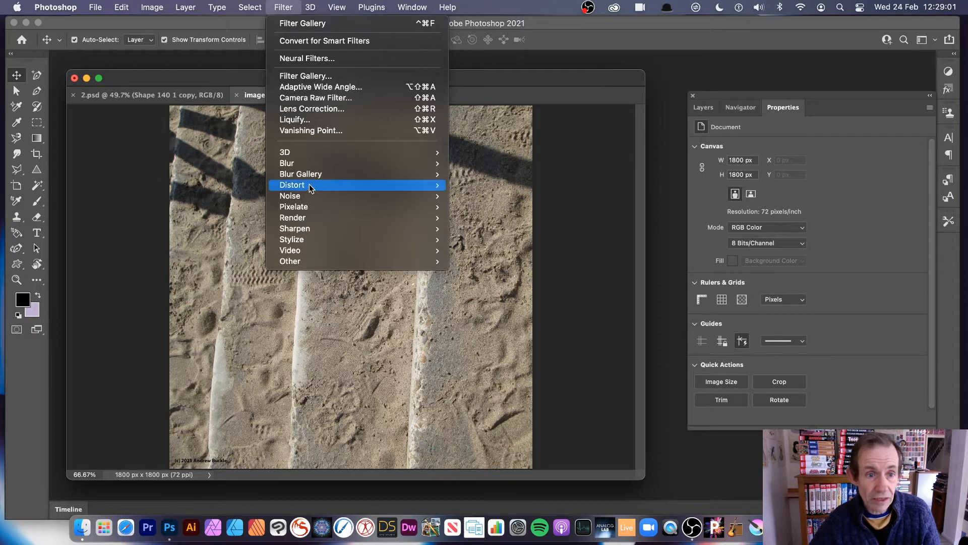
{"action": "mouse_move", "coordinate": [310, 185]}
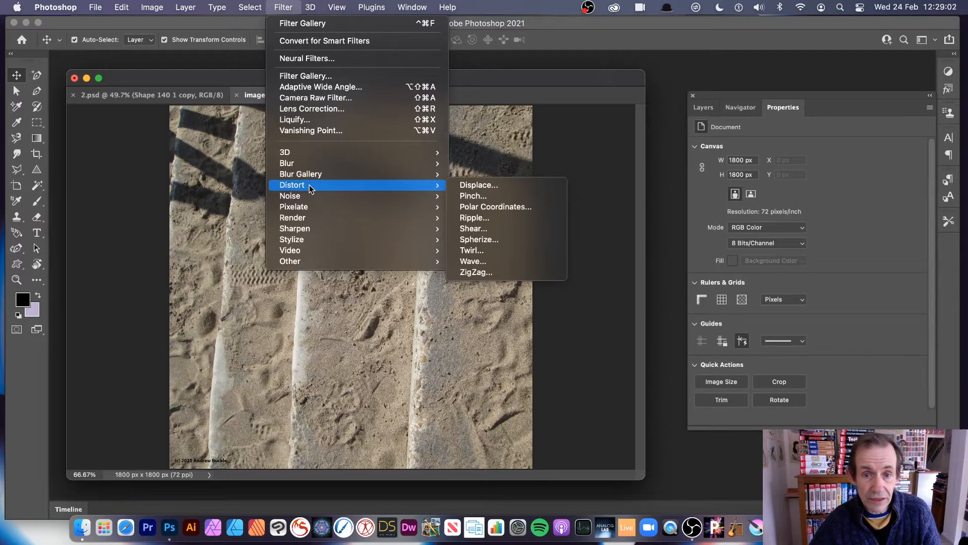
{"action": "left_click", "coordinate": [498, 188]}
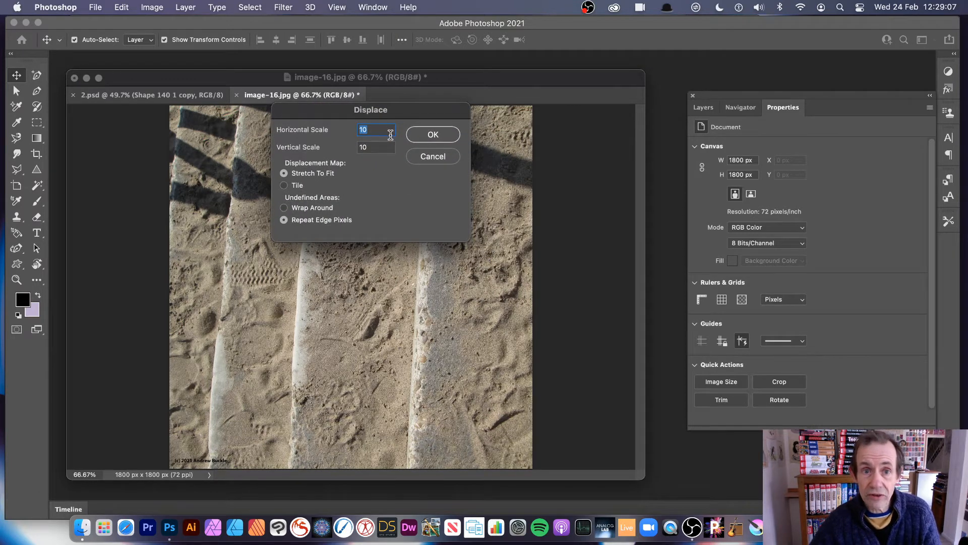
{"action": "type", "text": "50"}
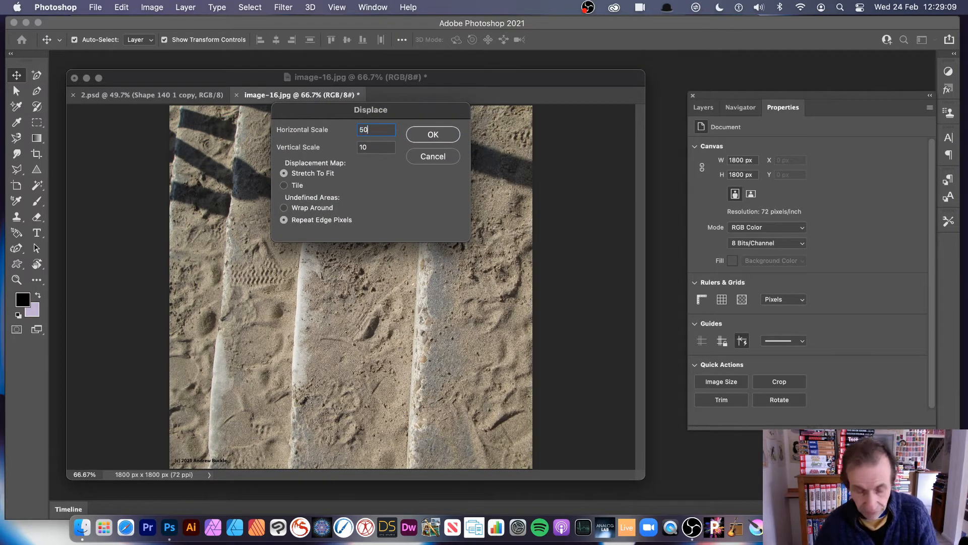
{"action": "key", "text": "Tab"}
{"action": "type", "text": "50"}
{"action": "key", "text": "Tab"}
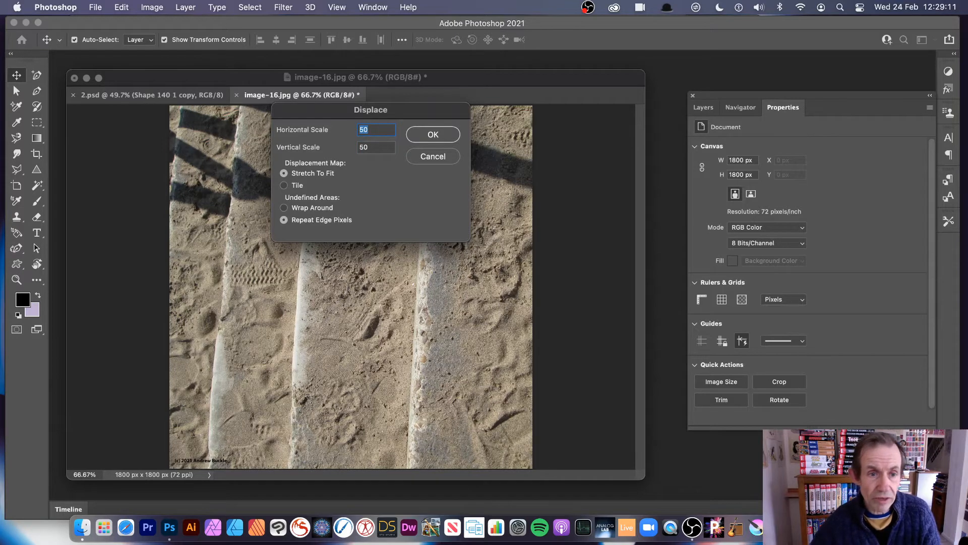
{"action": "left_click", "coordinate": [285, 186]}
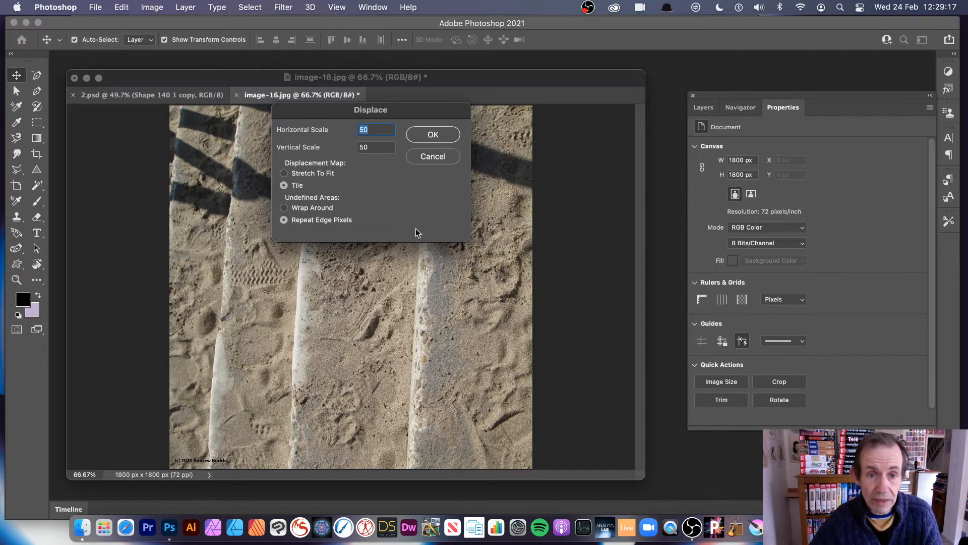
Try displacing the full-colour photo with 2.psd as the displacement map, and undo it
{"action": "left_click", "coordinate": [433, 136]}
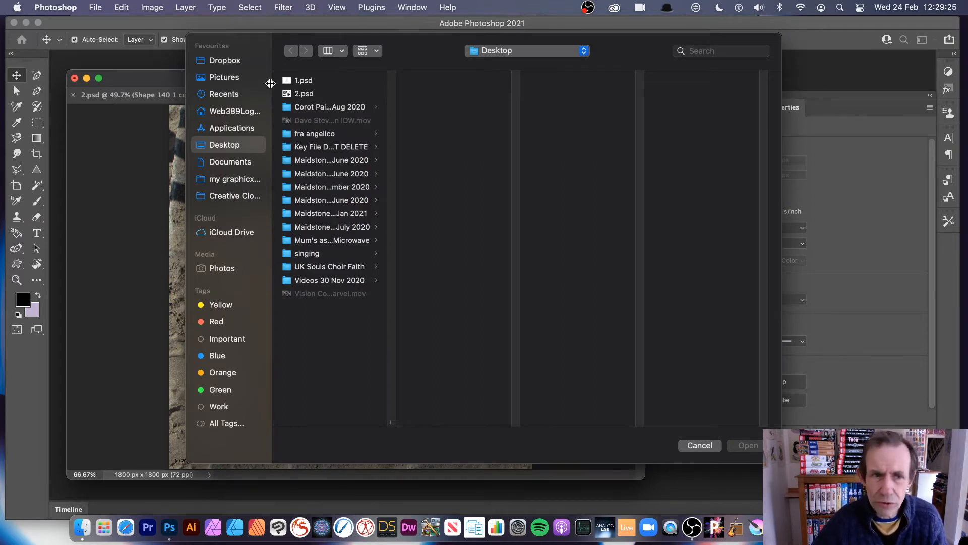
{"action": "left_click", "coordinate": [305, 95]}
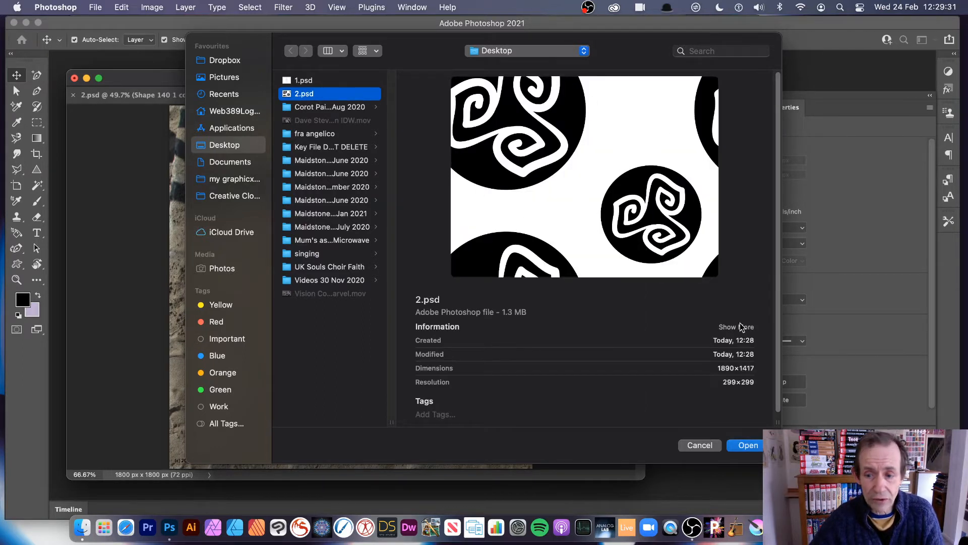
{"action": "left_click", "coordinate": [747, 444]}
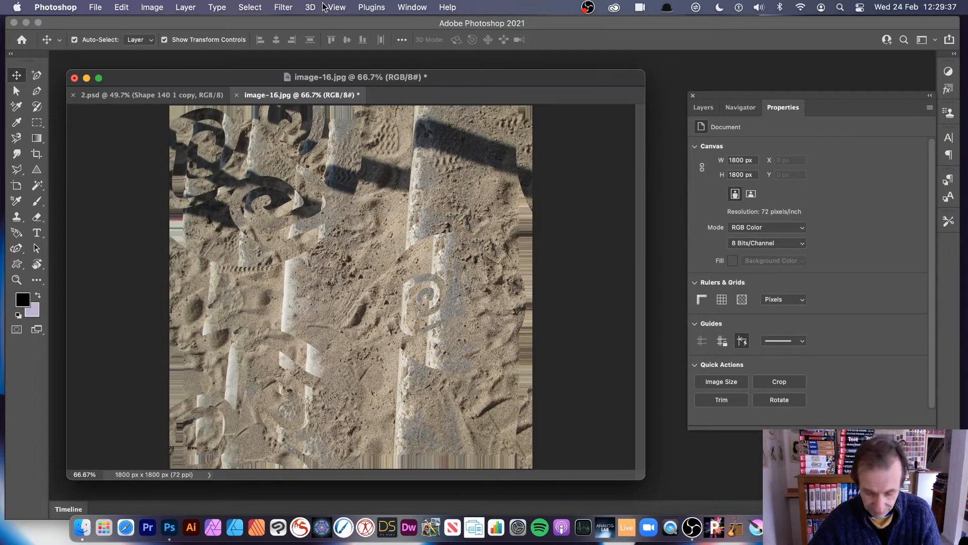
{"action": "key", "text": "super+z"}
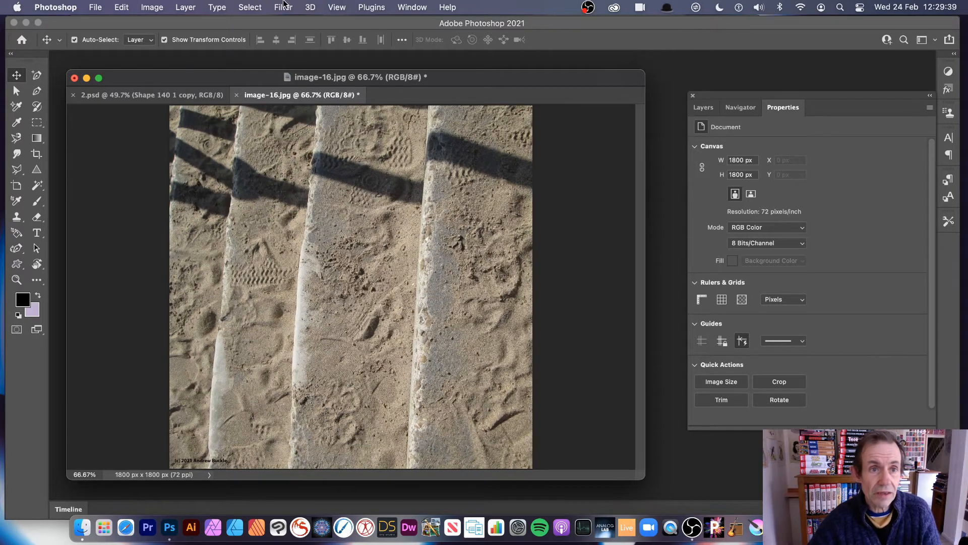
Display the photo's channels and select only the Red channel
{"action": "left_click", "coordinate": [283, 8]}
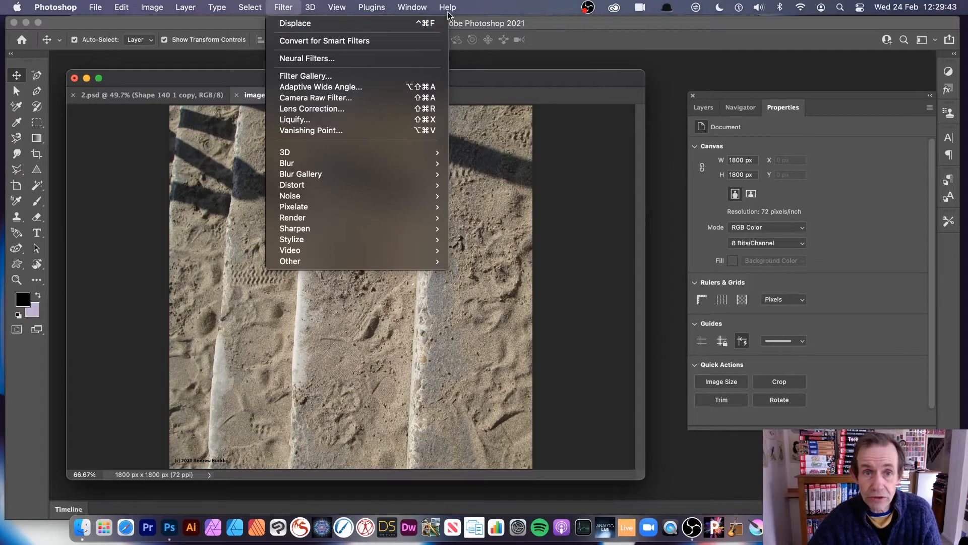
{"action": "mouse_move", "coordinate": [415, 8]}
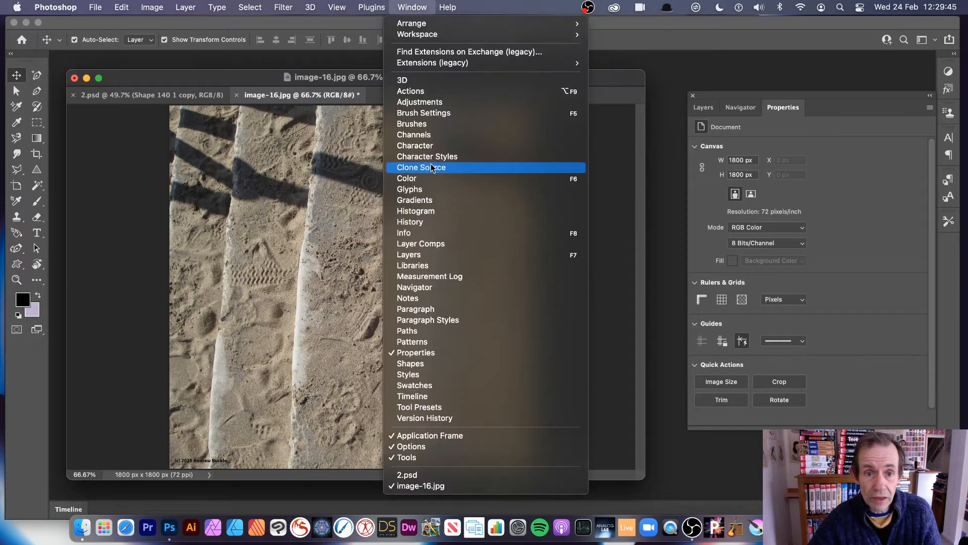
{"action": "left_click", "coordinate": [414, 135]}
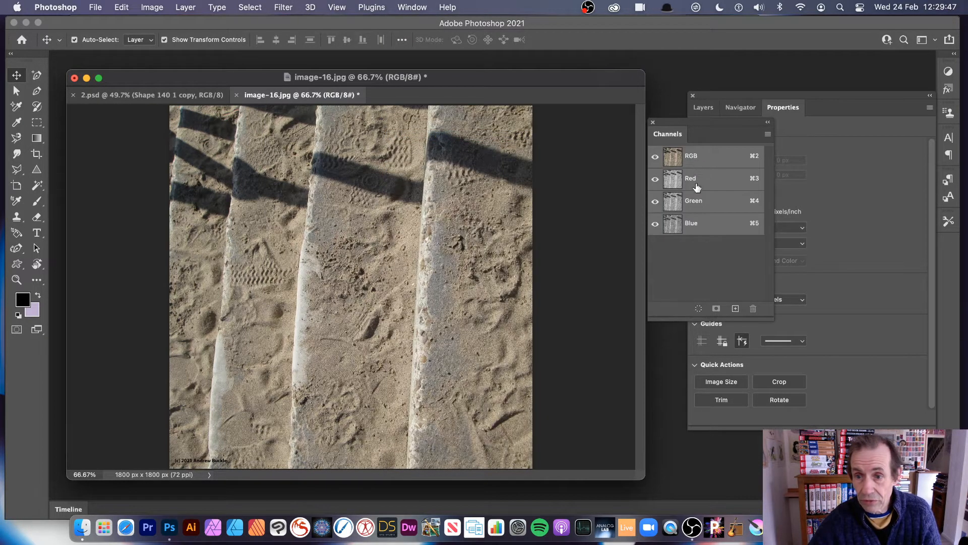
{"action": "left_click", "coordinate": [699, 184]}
Apply the Displace filter to the Red channel with the retained settings, using 2.psd as the displacement map
{"action": "left_click", "coordinate": [283, 7]}
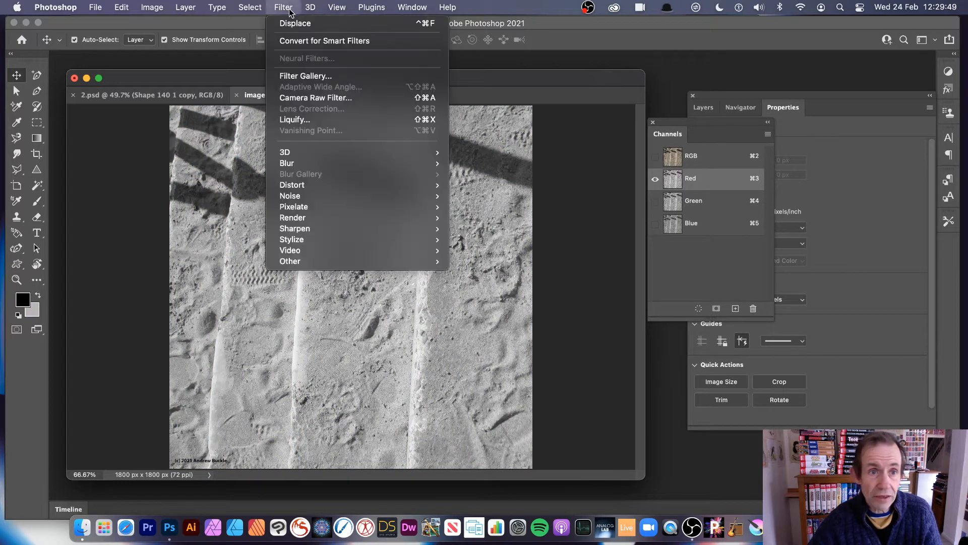
{"action": "mouse_move", "coordinate": [318, 185]}
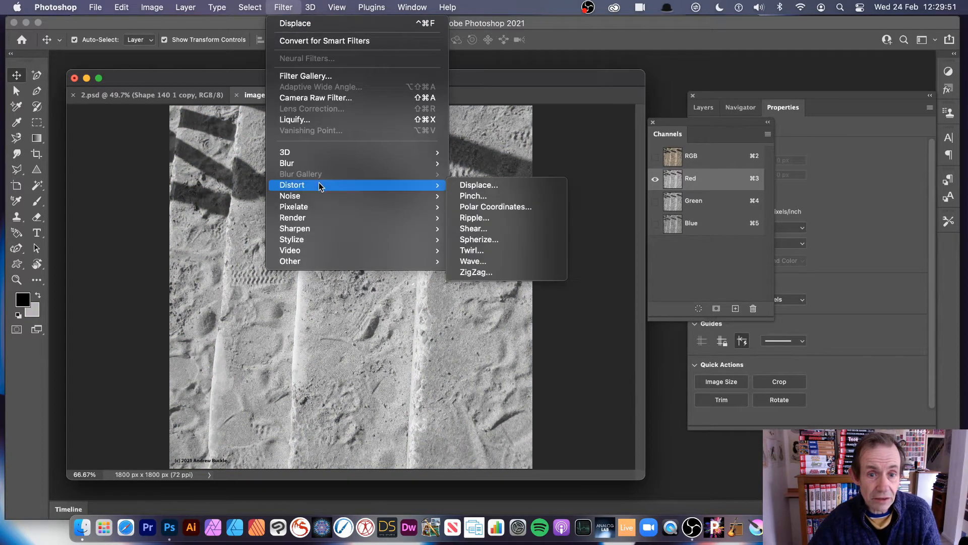
{"action": "left_click", "coordinate": [504, 185]}
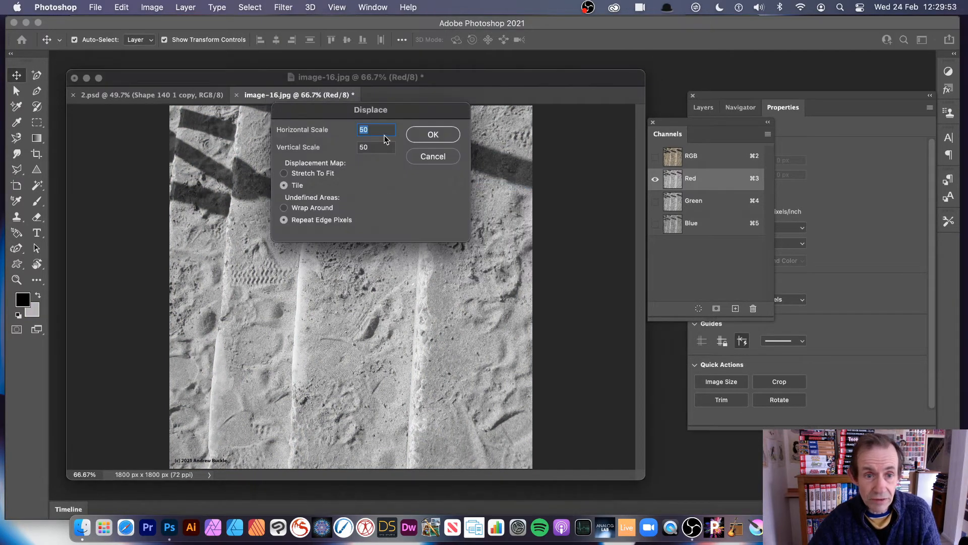
{"action": "left_click", "coordinate": [433, 134]}
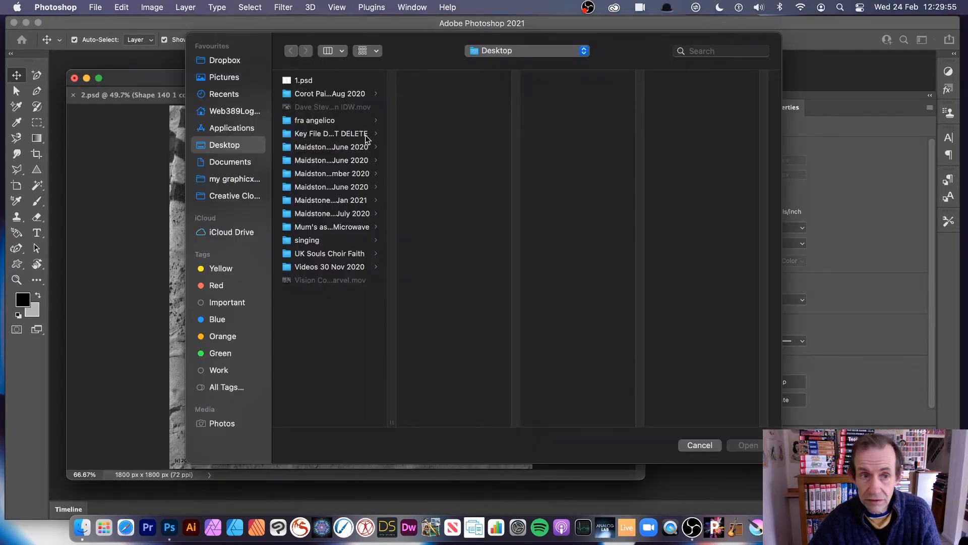
{"action": "left_click", "coordinate": [304, 82]}
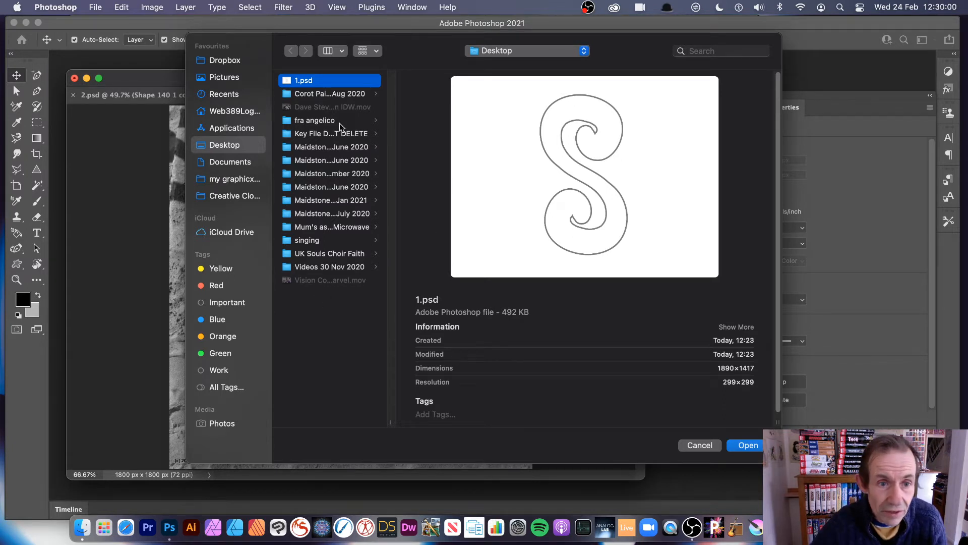
{"action": "left_click", "coordinate": [303, 94]}
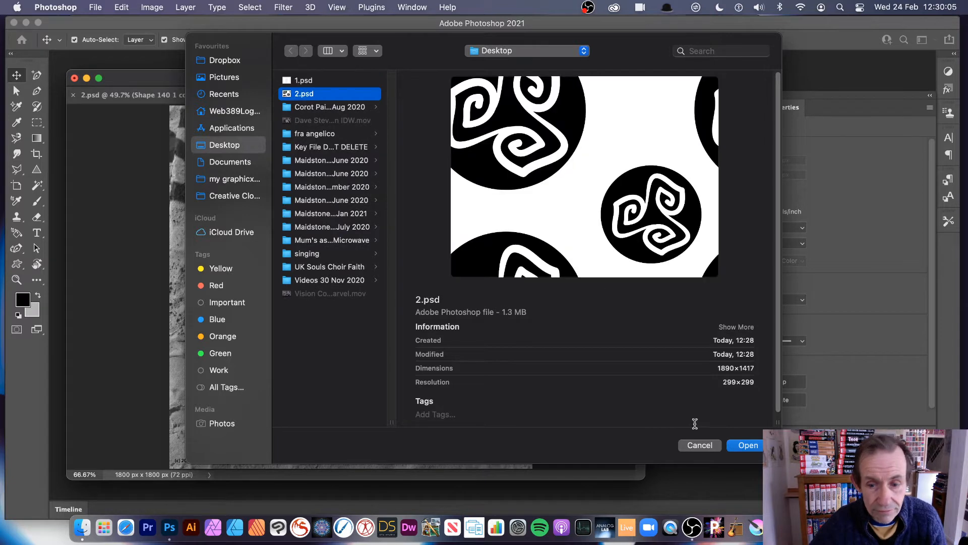
{"action": "left_click", "coordinate": [742, 445]}
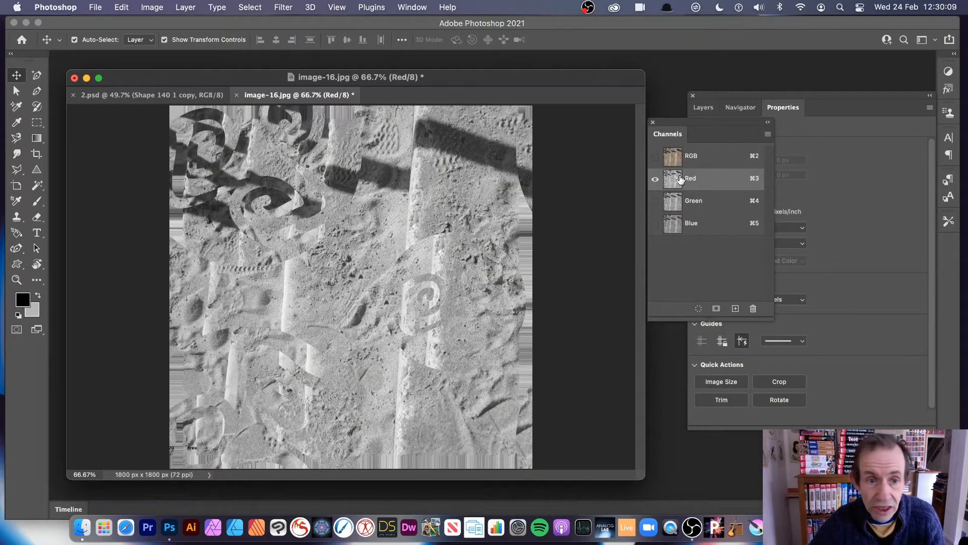
Show only the Green channel and set the Displace filter to horizontal scale -20, vertical scale 70 and Stretch To Fit
{"action": "left_click", "coordinate": [655, 202]}
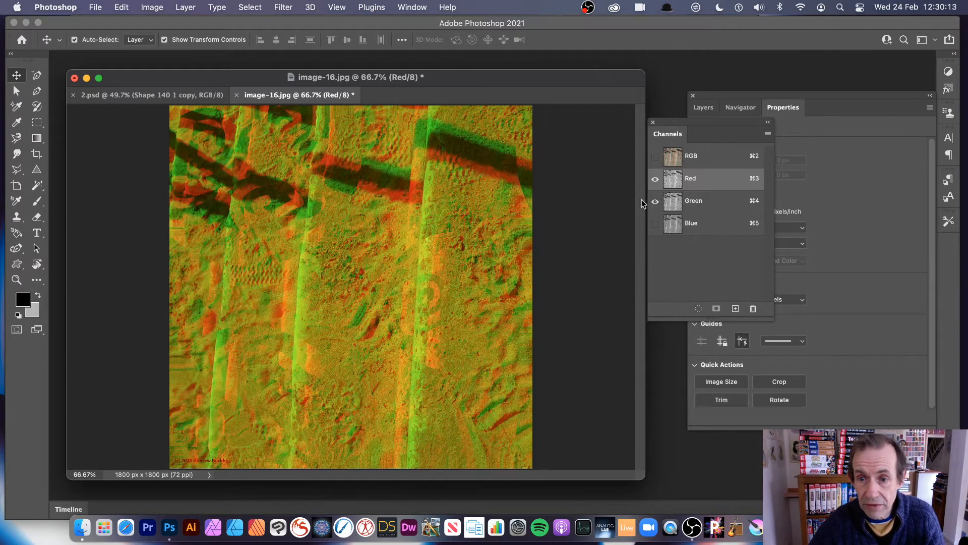
{"action": "left_click", "coordinate": [655, 179]}
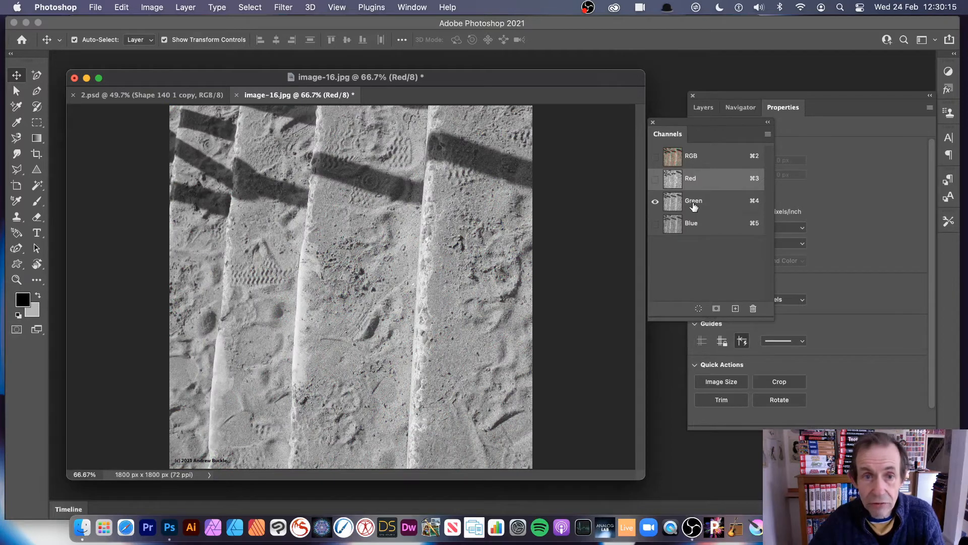
{"action": "left_click", "coordinate": [283, 7]}
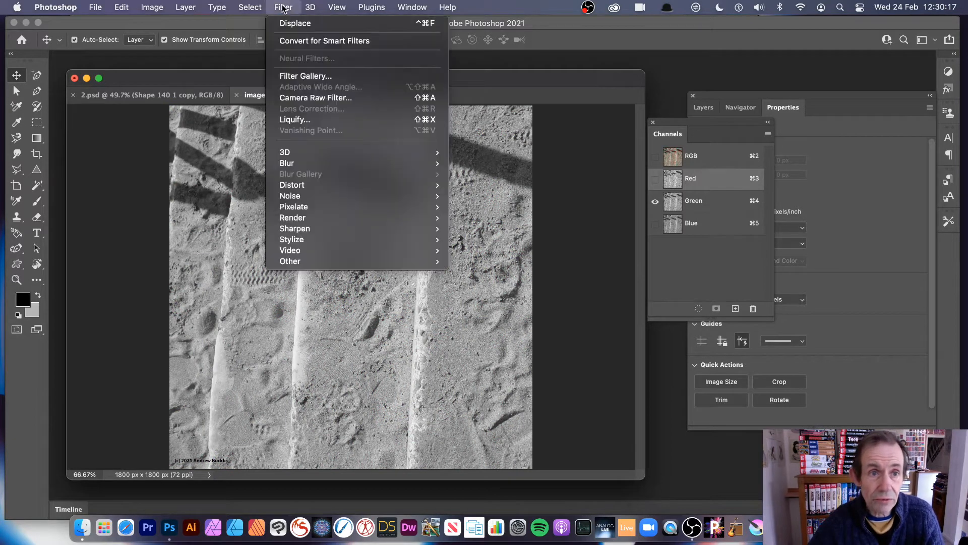
{"action": "mouse_move", "coordinate": [292, 187]}
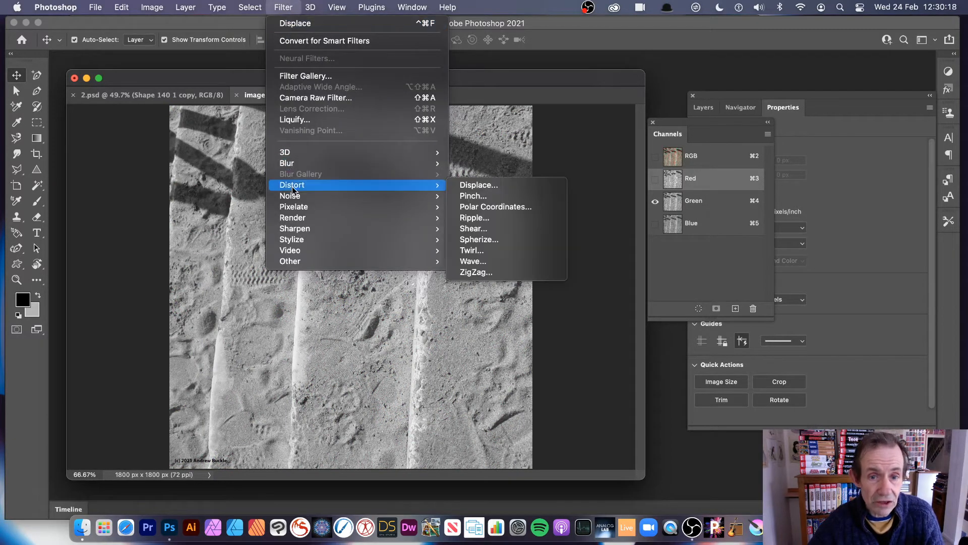
{"action": "left_click", "coordinate": [494, 188]}
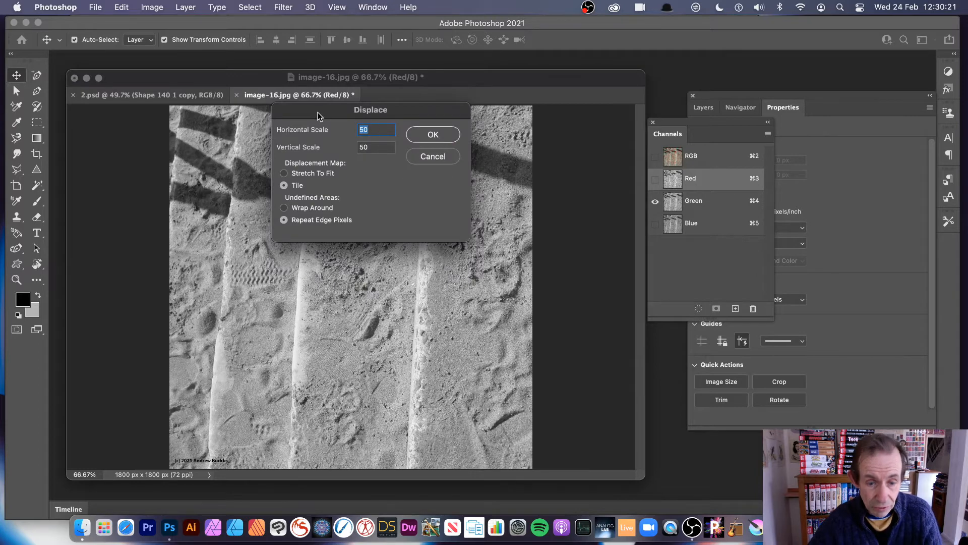
{"action": "type", "text": "-"}
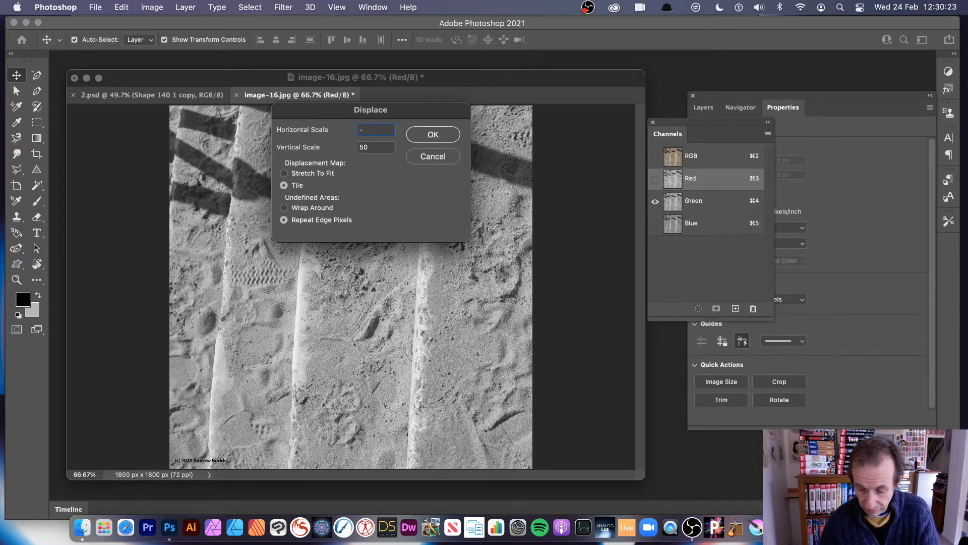
{"action": "type", "text": "20"}
{"action": "key", "text": "Tab"}
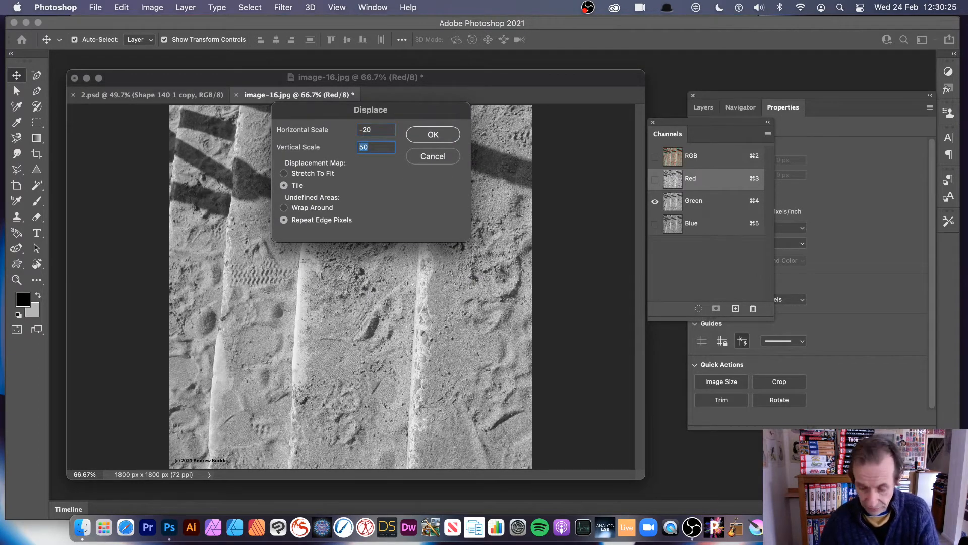
{"action": "type", "text": "70"}
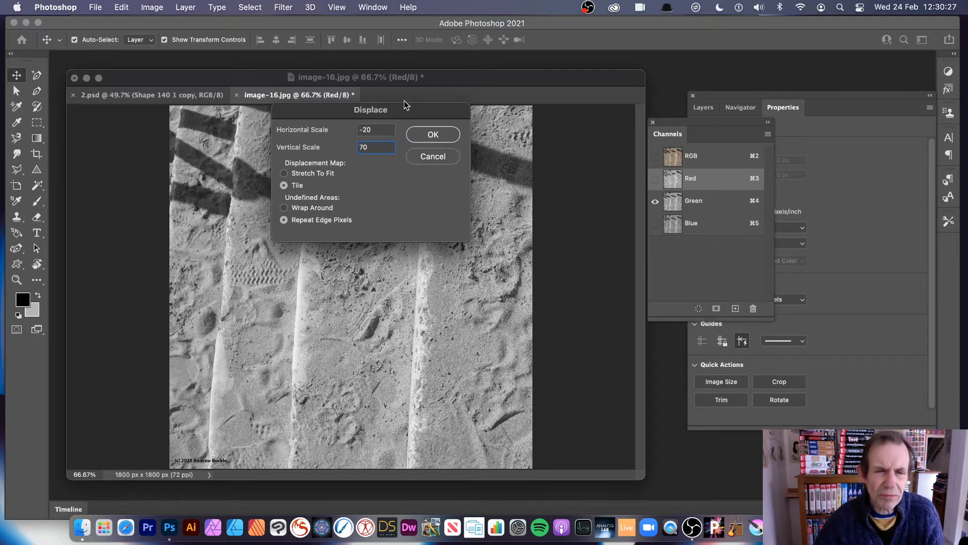
{"action": "left_click", "coordinate": [284, 174]}
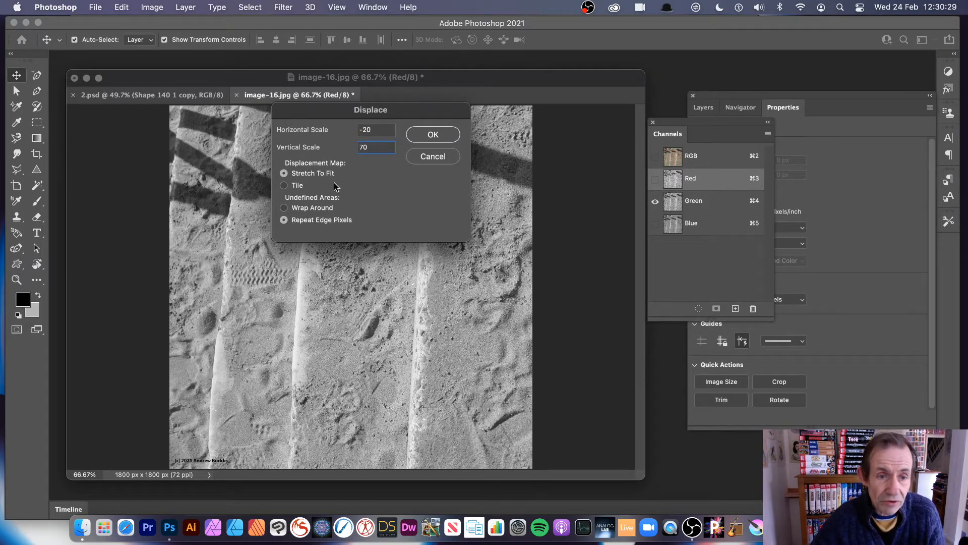
Apply the displacement using 2.psd from the Desktop as the map, and return to the RGB composite
{"action": "left_click", "coordinate": [431, 135]}
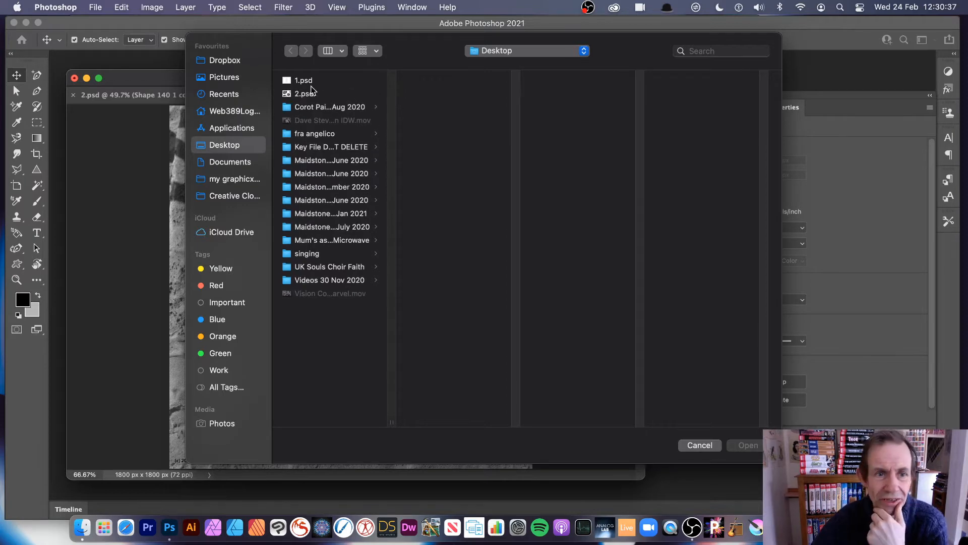
{"action": "left_click", "coordinate": [304, 93]}
{"action": "left_click", "coordinate": [749, 445]}
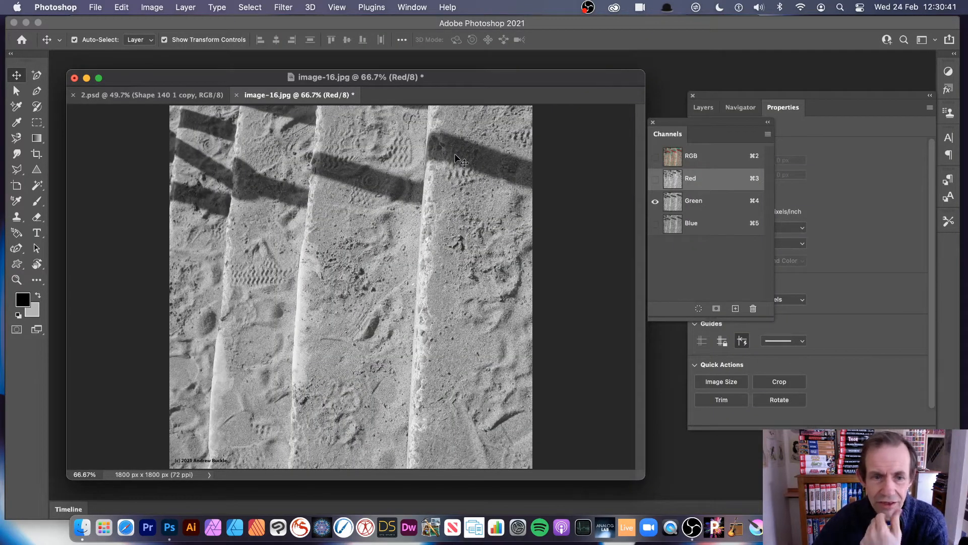
{"action": "left_click", "coordinate": [701, 157]}
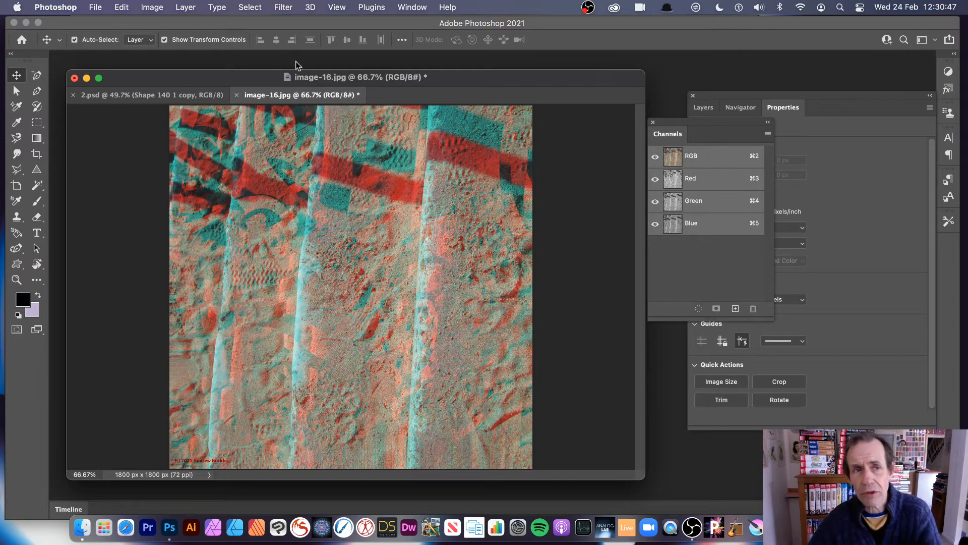
Start the Glass distortion from the Filter Gallery on the full-colour photo and load 2.psd as its texture
{"action": "left_click", "coordinate": [290, 4]}
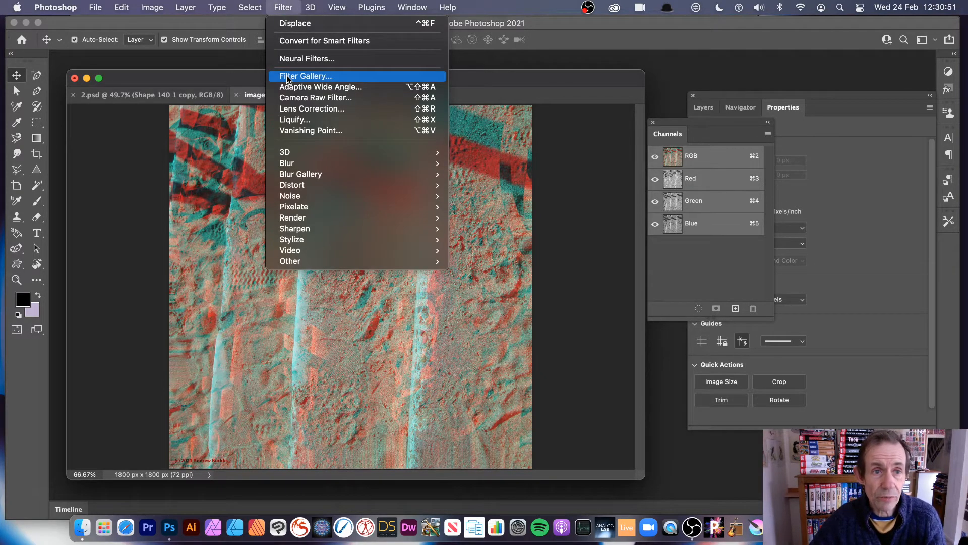
{"action": "left_click", "coordinate": [318, 77]}
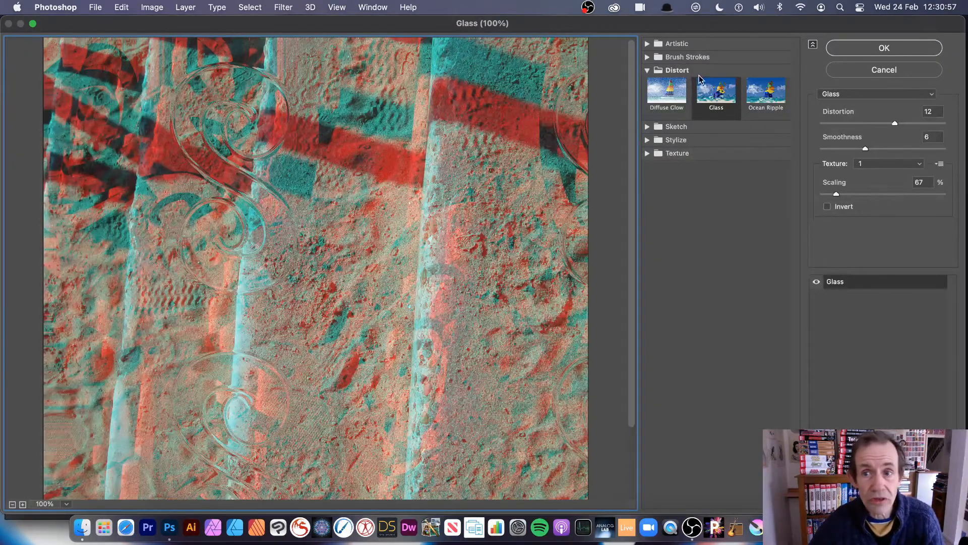
{"action": "left_click", "coordinate": [722, 105]}
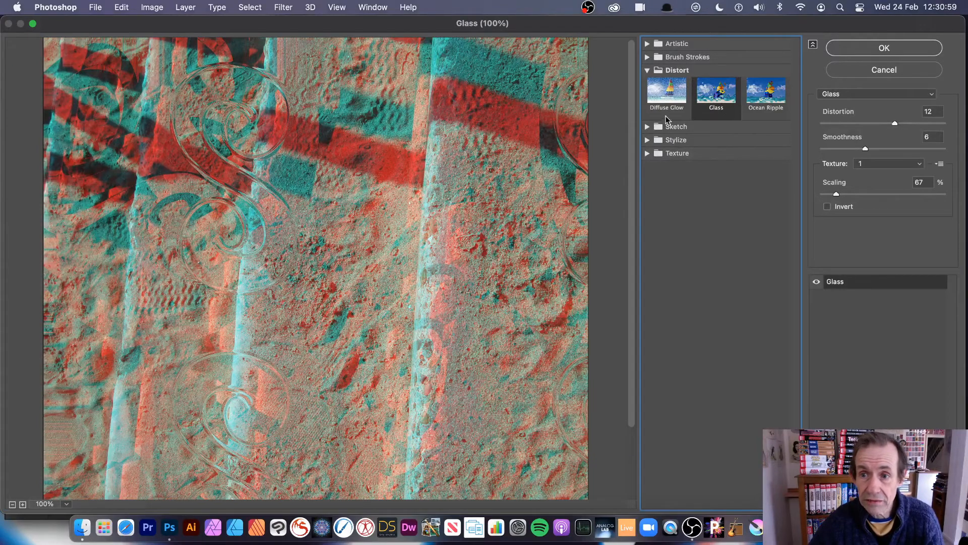
{"action": "double_click", "coordinate": [877, 25]}
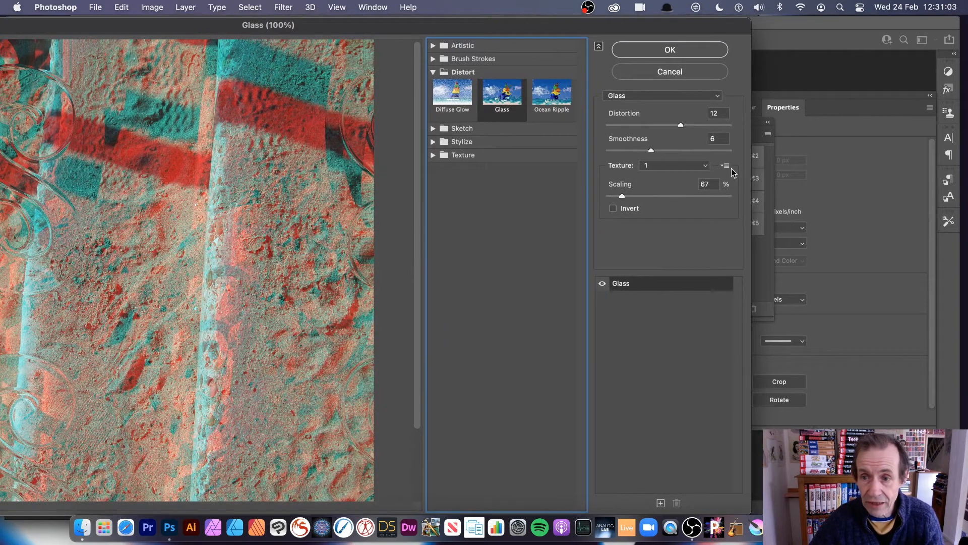
{"action": "left_click", "coordinate": [724, 167]}
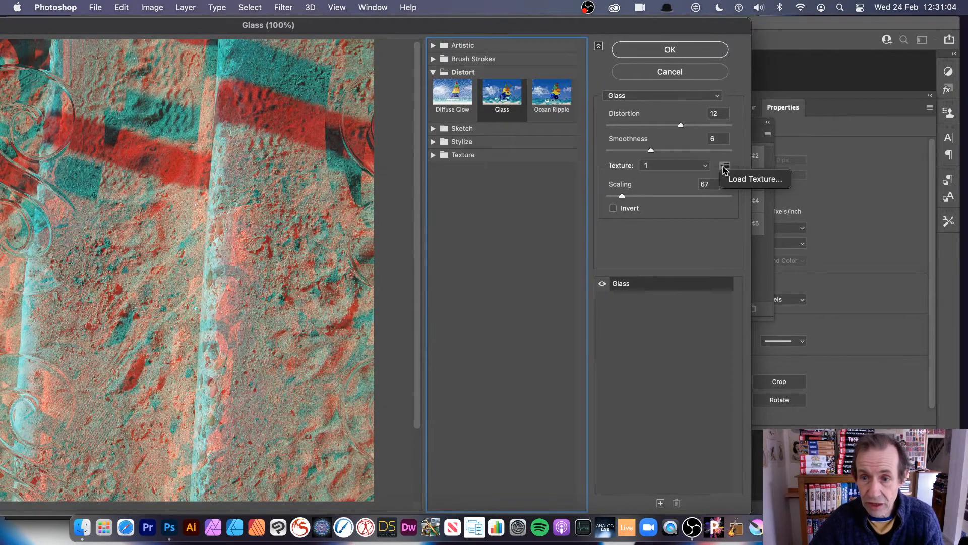
{"action": "left_click", "coordinate": [759, 181]}
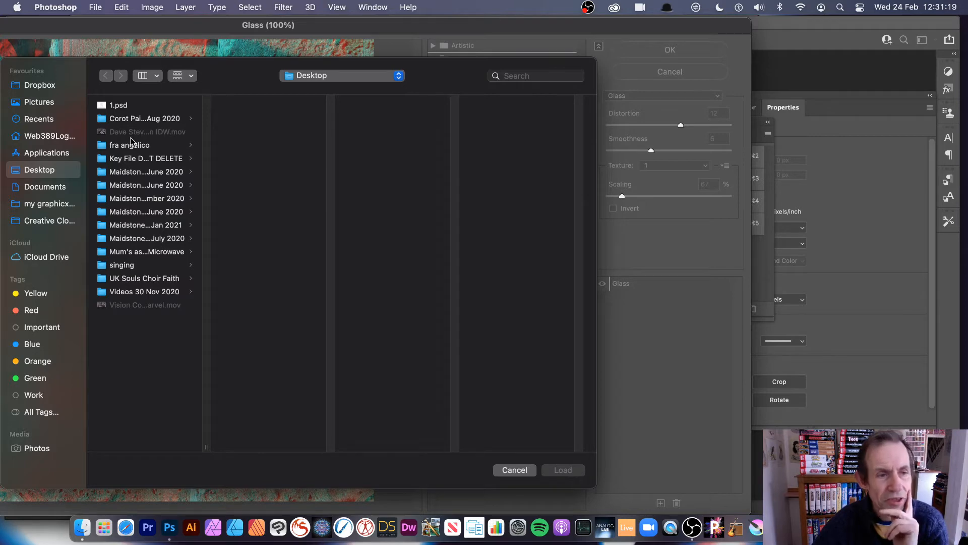
{"action": "left_click", "coordinate": [123, 119]}
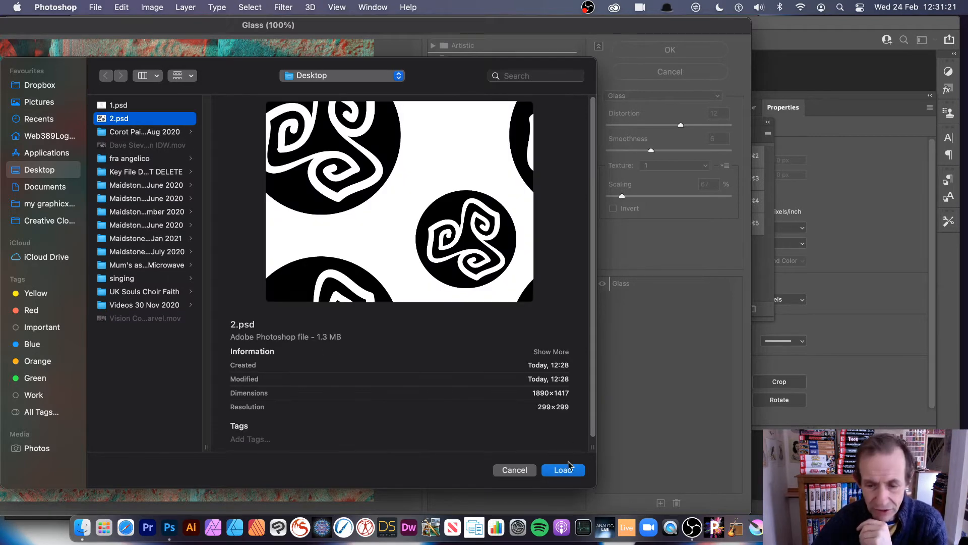
{"action": "left_click", "coordinate": [563, 470]}
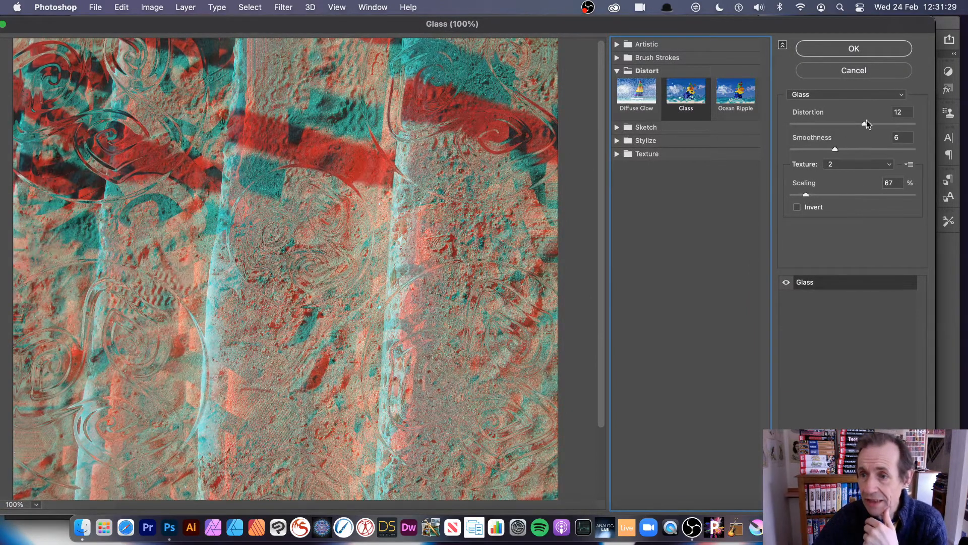
Apply the Glass filter with distortion 18, smoothness 13 and texture scaling 54%
{"action": "left_click_drag", "start_coordinate": [866, 124], "coordinate": [902, 123]}
{"action": "left_click_drag", "start_coordinate": [835, 149], "coordinate": [894, 153]}
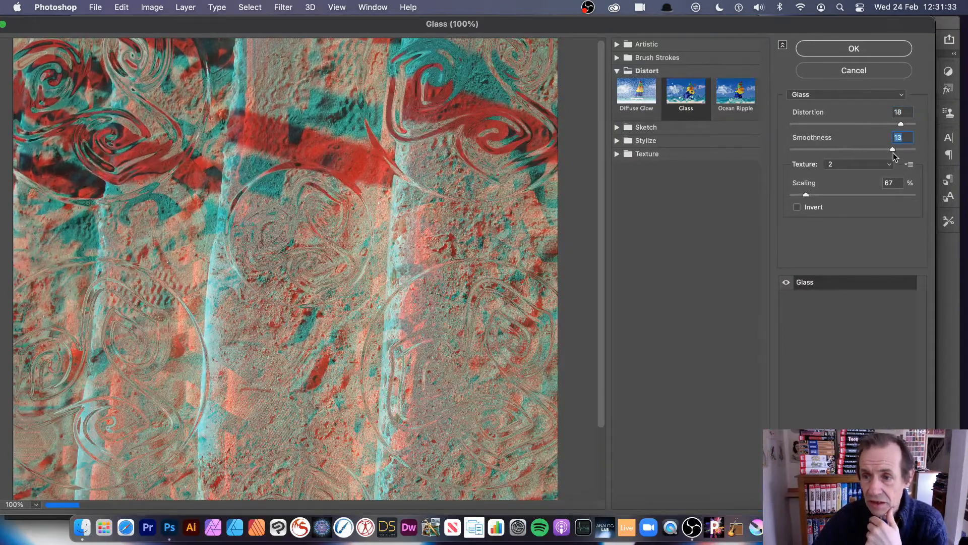
{"action": "mouse_move", "coordinate": [806, 195]}
{"action": "left_mouse_down"}
{"action": "mouse_move", "coordinate": [835, 195]}
{"action": "mouse_move", "coordinate": [774, 195]}
{"action": "mouse_move", "coordinate": [796, 196]}
{"action": "left_mouse_up"}
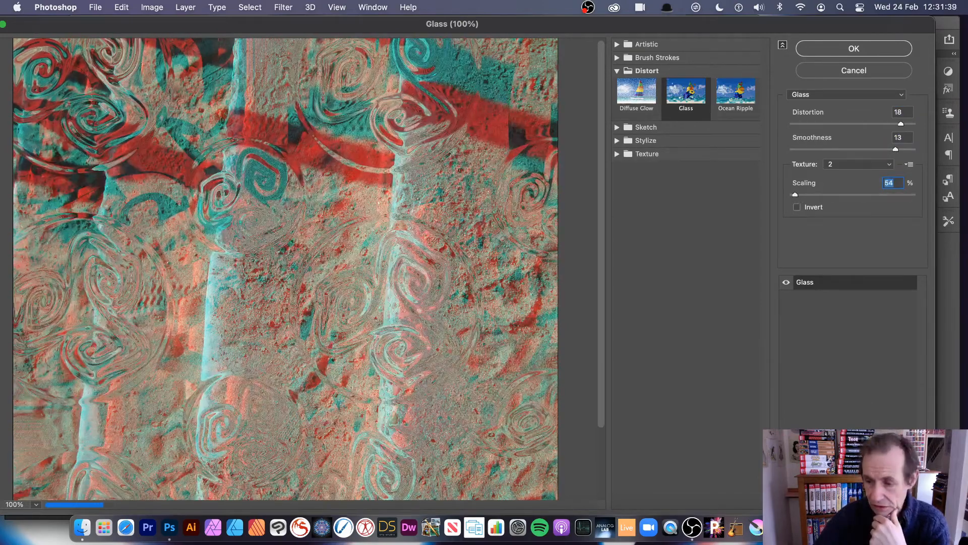
{"action": "left_click", "coordinate": [852, 49]}
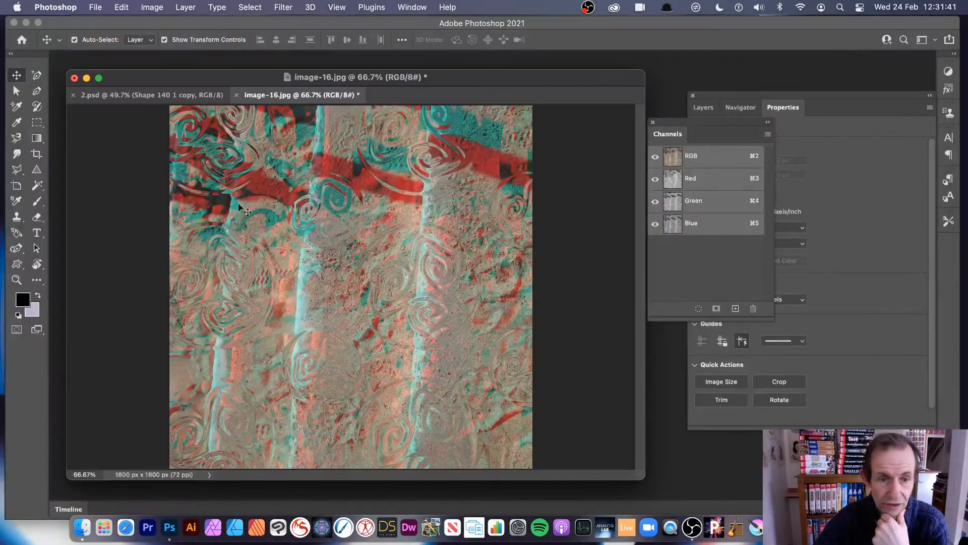
Apply the Glass filter to the full-colour photo again with texture scaling 91% and distortion 14
{"action": "left_click", "coordinate": [279, 7]}
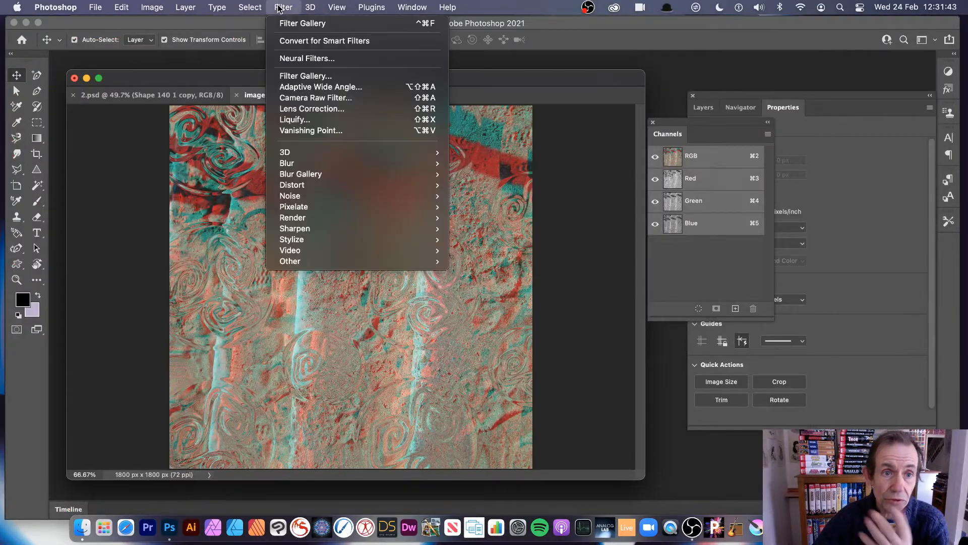
{"action": "left_click", "coordinate": [305, 76]}
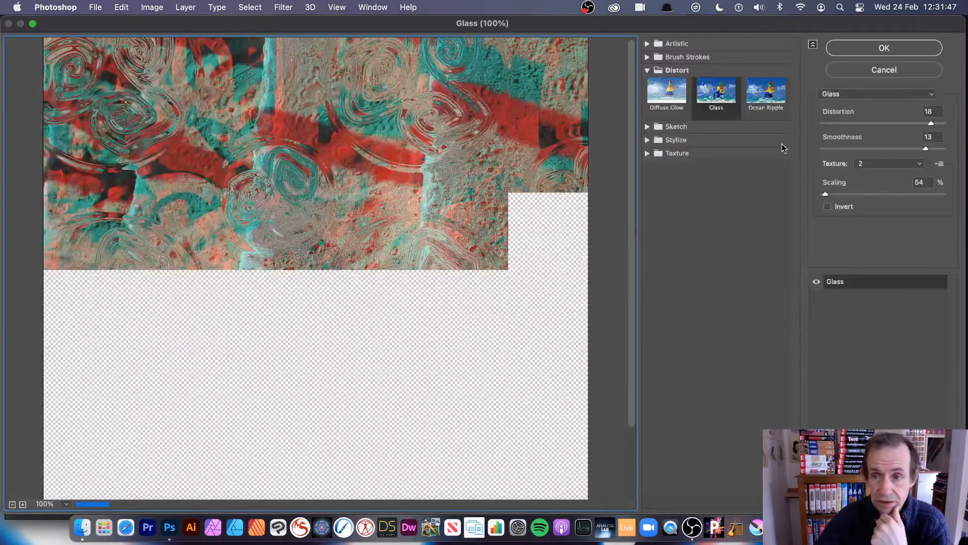
{"action": "left_click_drag", "start_coordinate": [826, 194], "coordinate": [855, 195]}
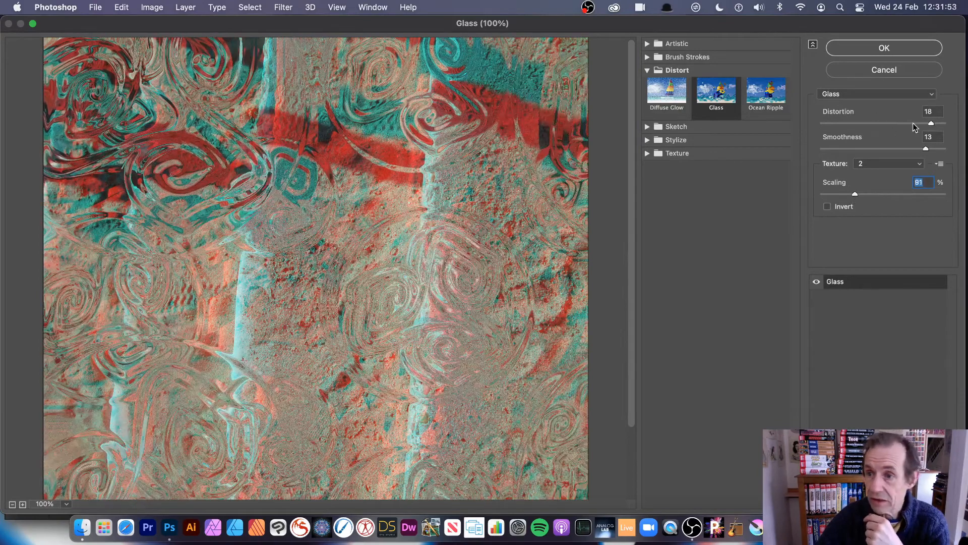
{"action": "left_click_drag", "start_coordinate": [932, 123], "coordinate": [918, 124]}
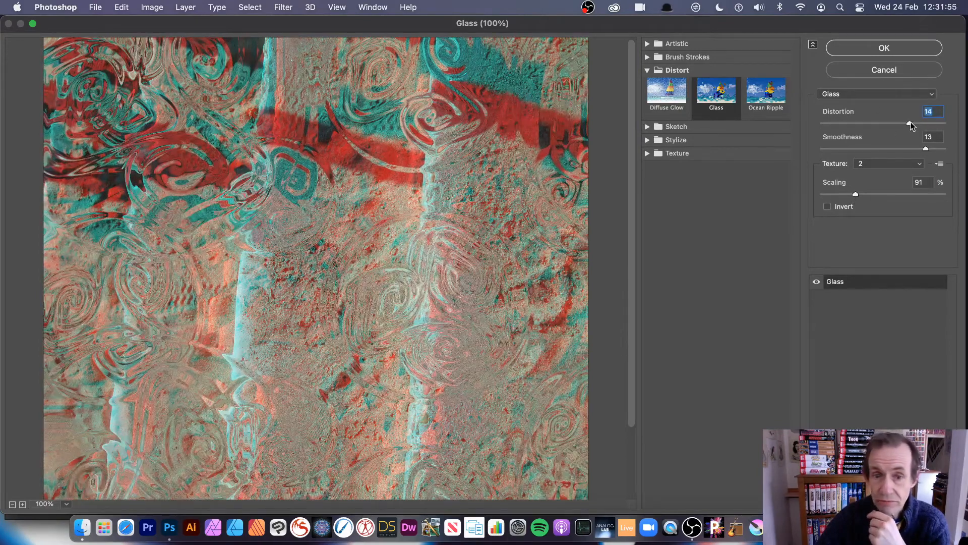
{"action": "left_click", "coordinate": [861, 49]}
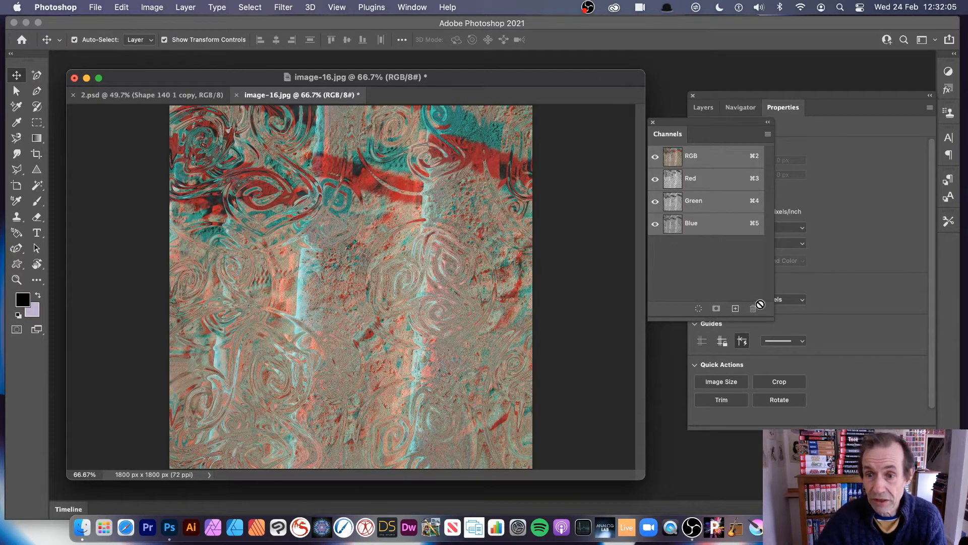
Apply the Glass filter to only the Red channel with distortion 20 and texture scaling 145%, and return to the RGB composite
{"action": "left_click", "coordinate": [696, 181]}
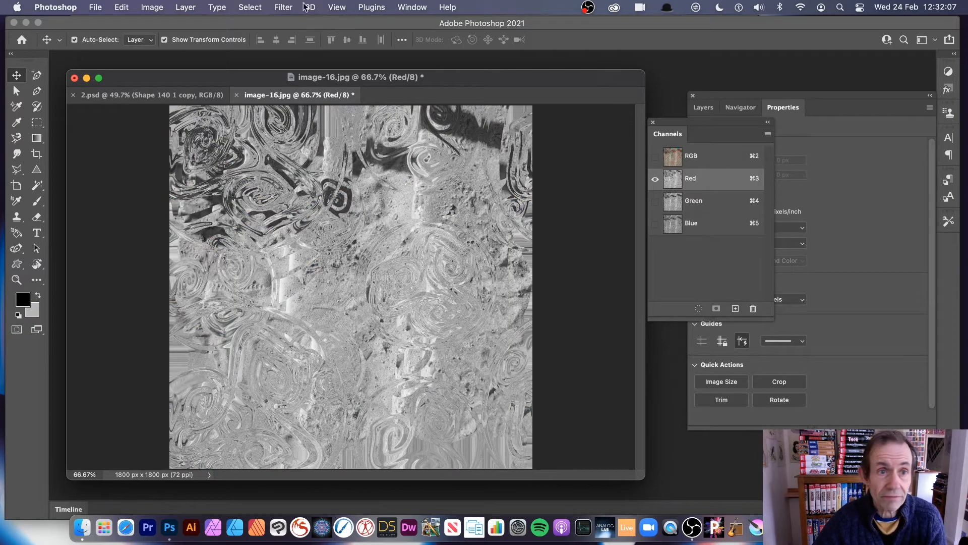
{"action": "left_click", "coordinate": [272, 7]}
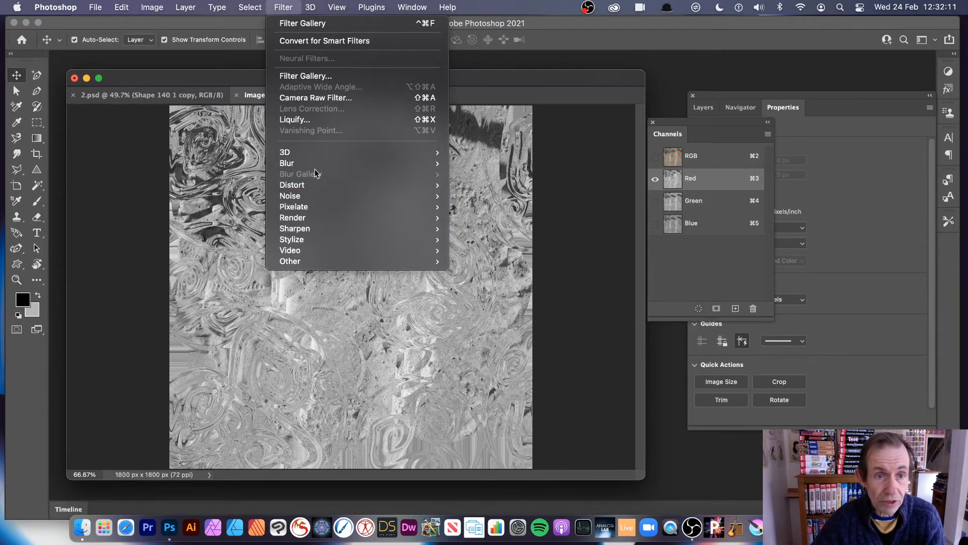
{"action": "left_click", "coordinate": [304, 76]}
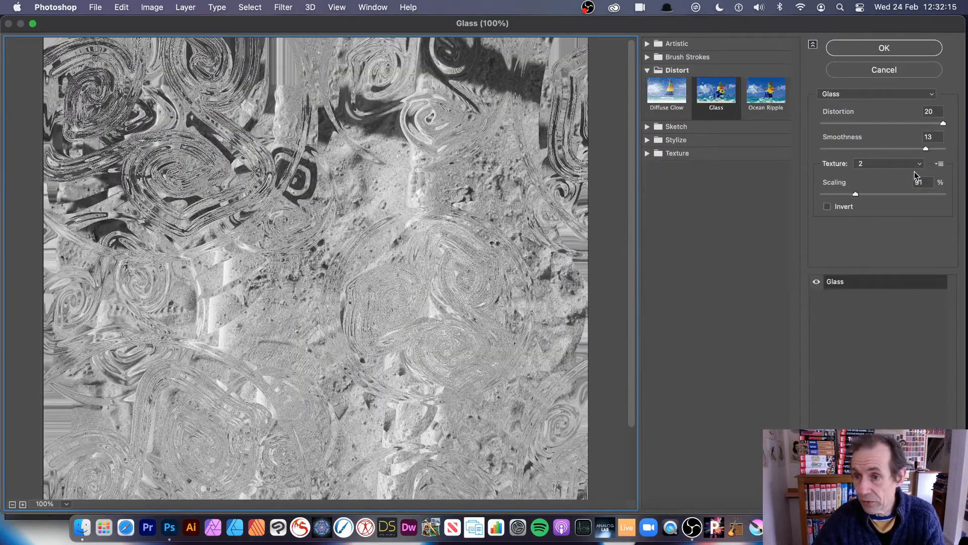
{"action": "left_click_drag", "start_coordinate": [882, 193], "coordinate": [898, 194]}
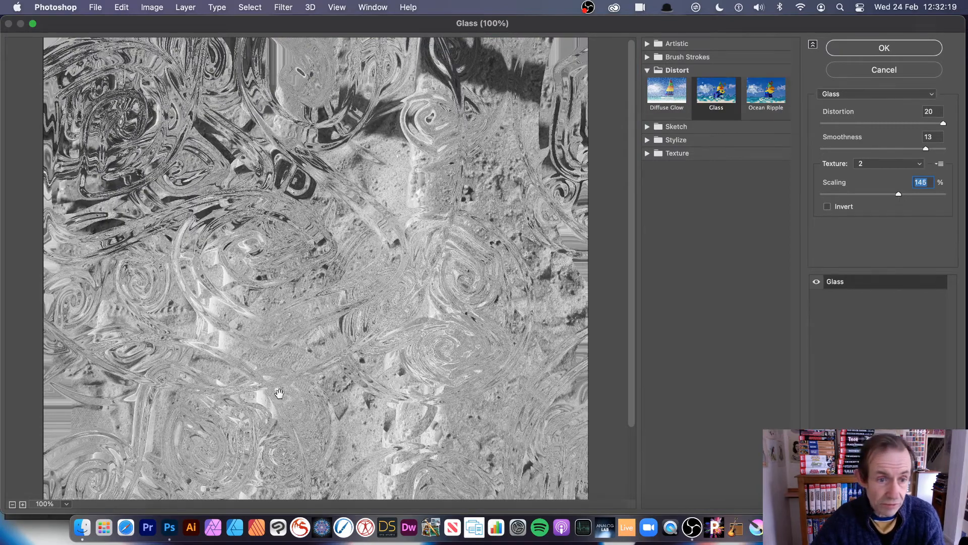
{"action": "left_click", "coordinate": [867, 49]}
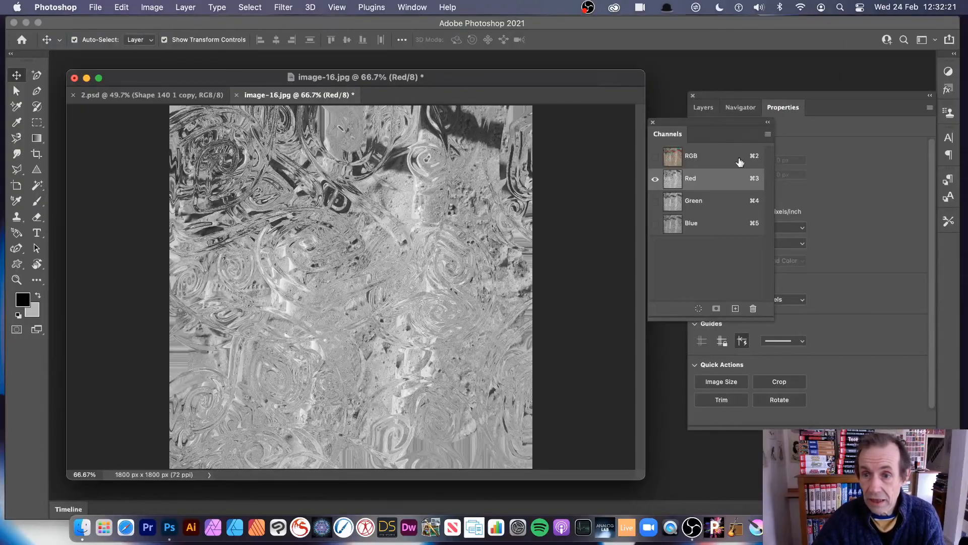
{"action": "left_click", "coordinate": [695, 159]}
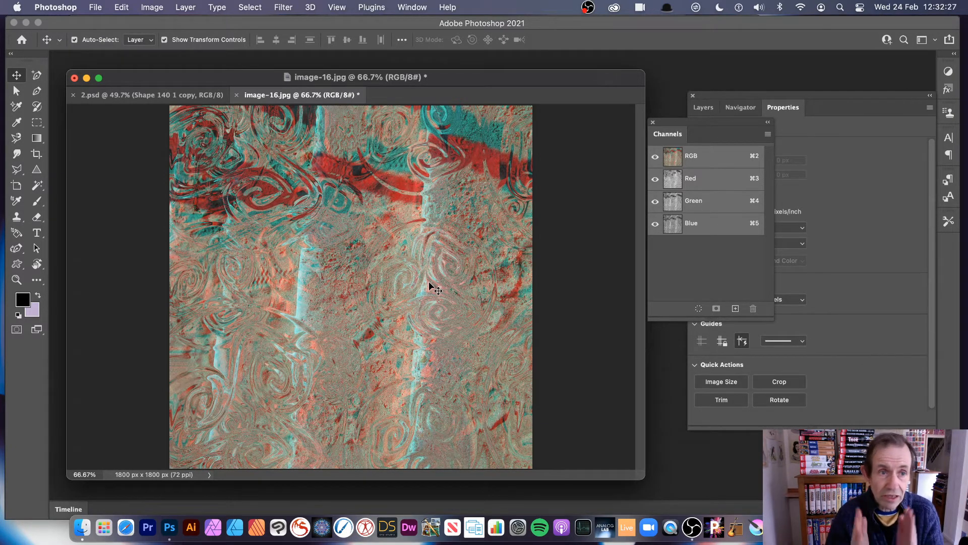
Switch to 2.psd, abandon a resize of the large spiral shape, and clear the spiral shapes to leave a blank white canvas
{"action": "left_click", "coordinate": [171, 95]}
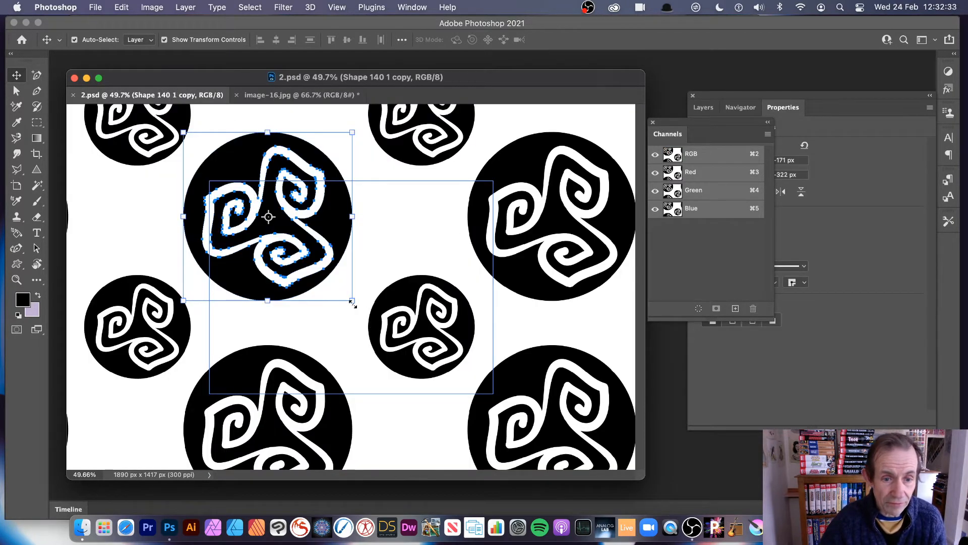
{"action": "left_click_drag", "start_coordinate": [352, 301], "coordinate": [333, 269]}
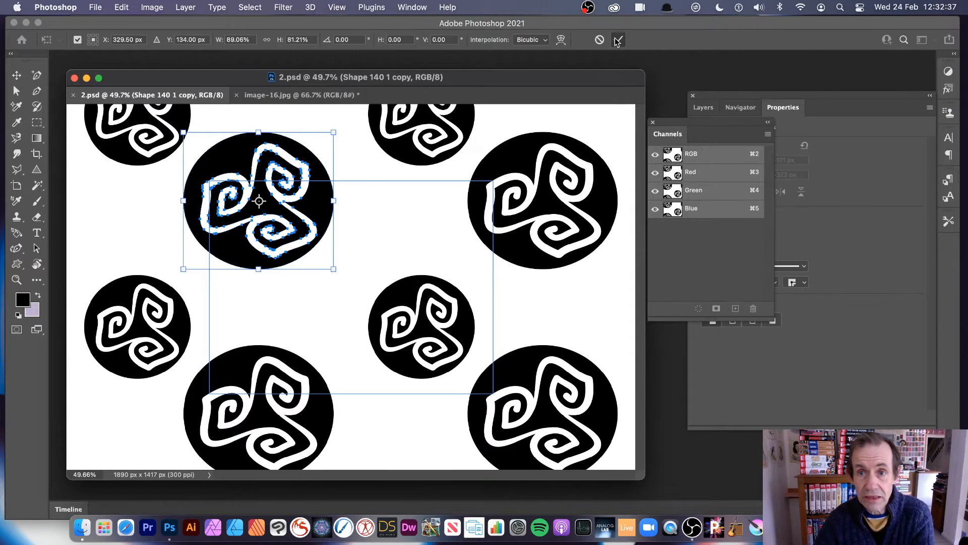
{"action": "left_click", "coordinate": [599, 39]}
{"action": "key", "text": "super+z"}
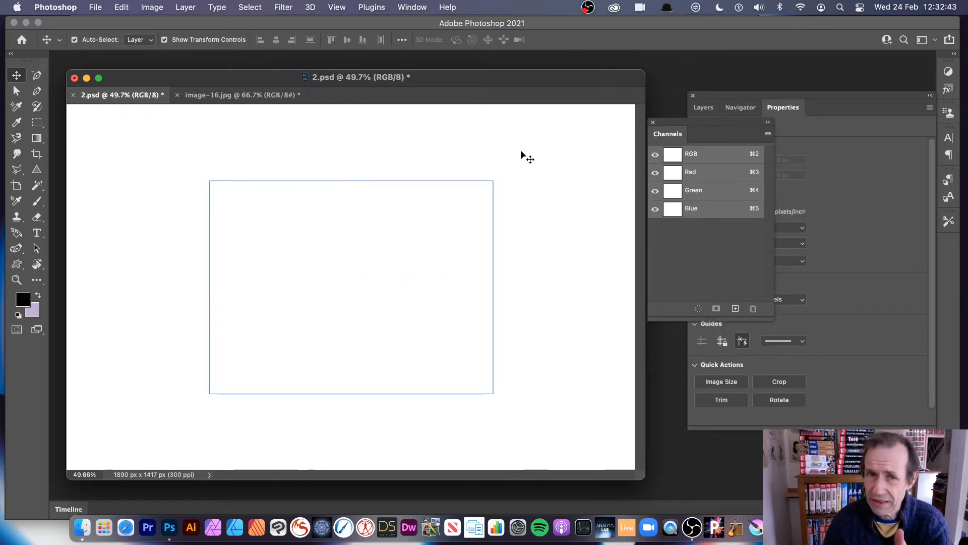
{"action": "left_click", "coordinate": [334, 7]}
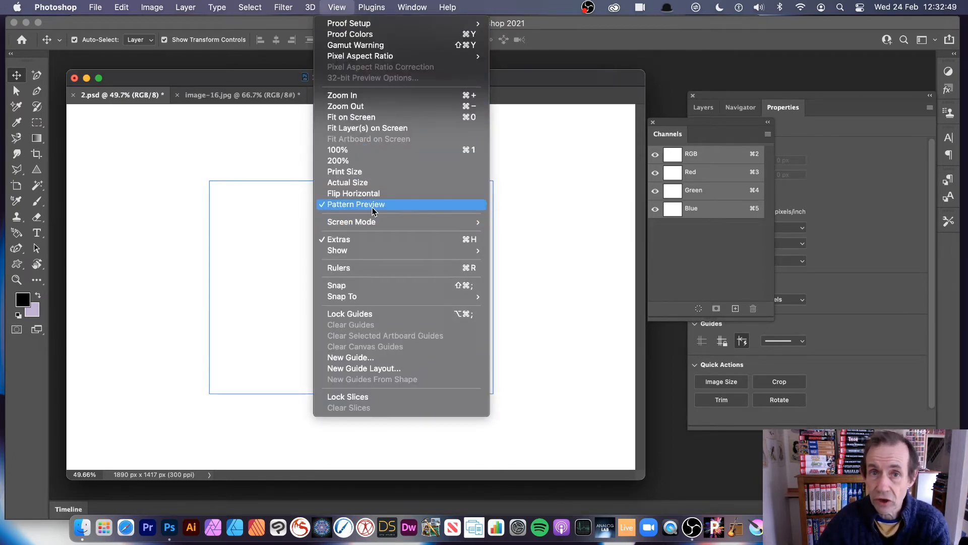
{"action": "left_click", "coordinate": [598, 231]}
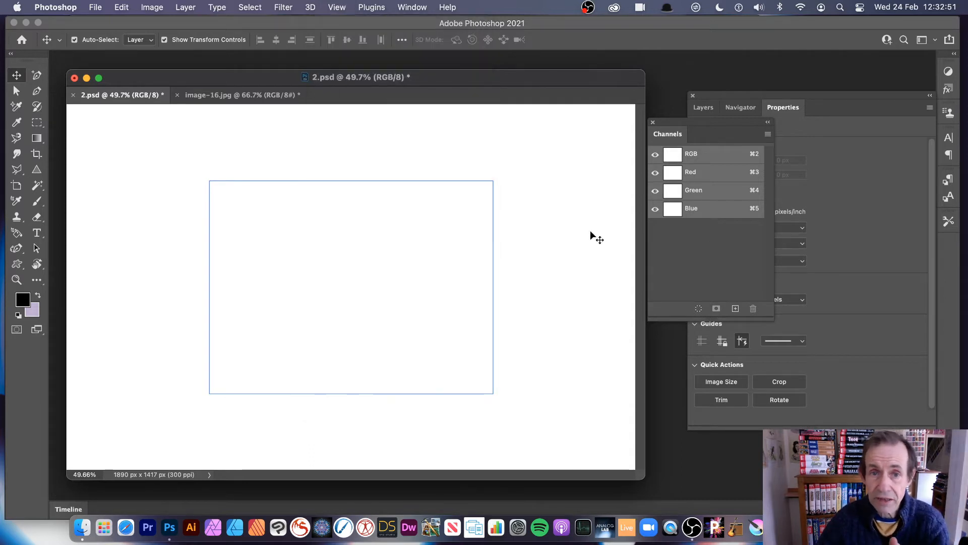
Activate the Custom Shape tool and set its fill to a mid-light grey from the Grayscale swatches
{"action": "left_click", "coordinate": [16, 266]}
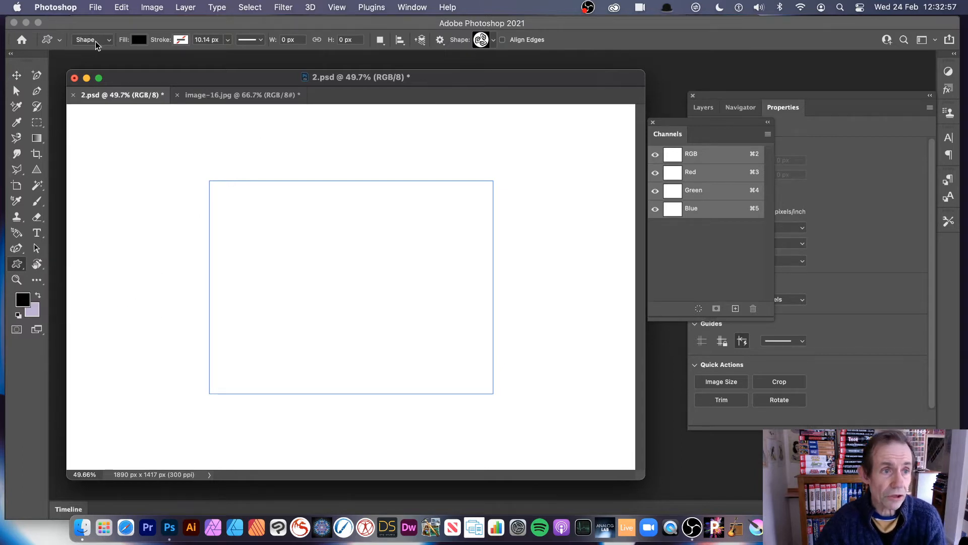
{"action": "left_click", "coordinate": [139, 40]}
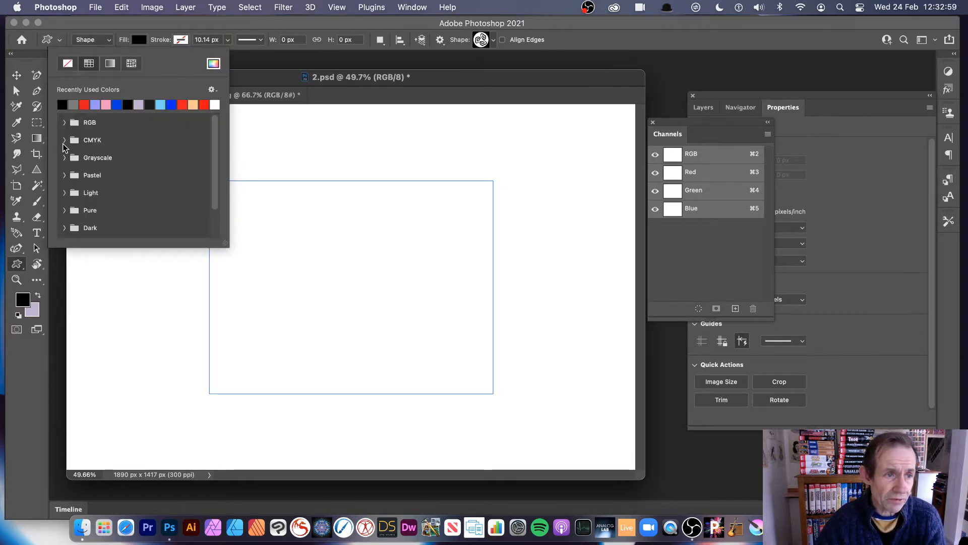
{"action": "left_click", "coordinate": [65, 159]}
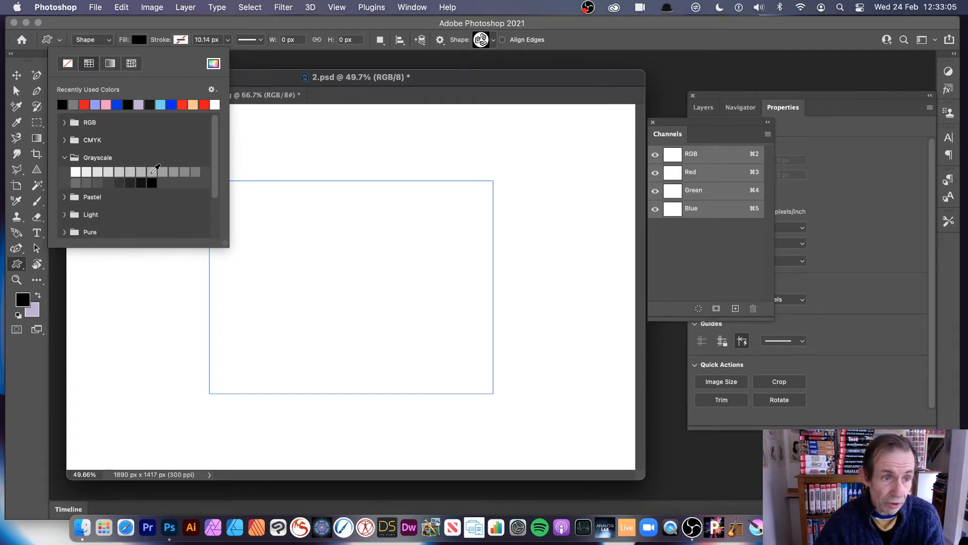
{"action": "left_click", "coordinate": [152, 171]}
{"action": "left_click", "coordinate": [282, 78]}
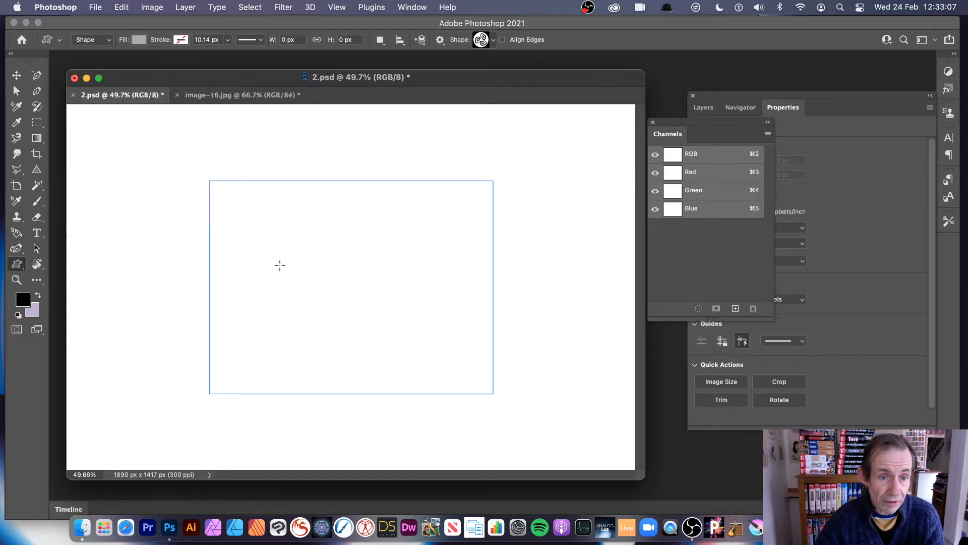
Choose the Whole Note from the legacy Music shapes and draw it about 1132 by 1138 px in the middle of the tile
{"action": "left_click", "coordinate": [493, 40]}
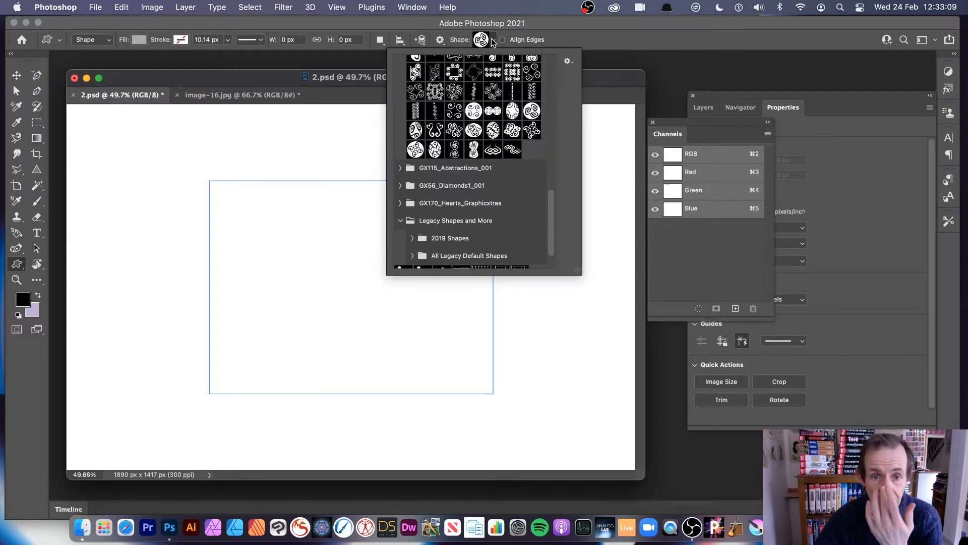
{"action": "scroll", "coordinate": [553, 231], "scroll_direction": "down", "scroll_amount": 3}
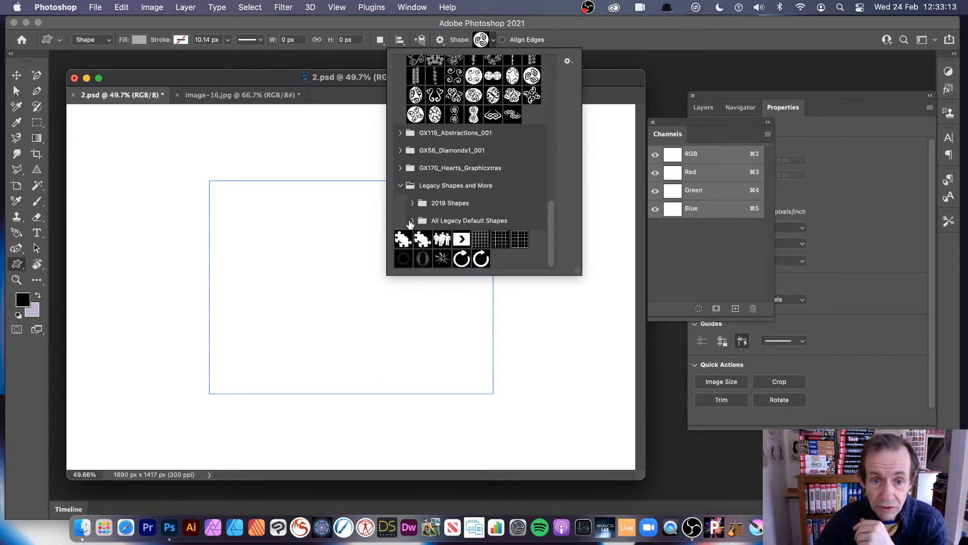
{"action": "left_click", "coordinate": [413, 221]}
{"action": "left_click_drag", "start_coordinate": [551, 184], "coordinate": [555, 219]}
{"action": "left_click", "coordinate": [425, 153]}
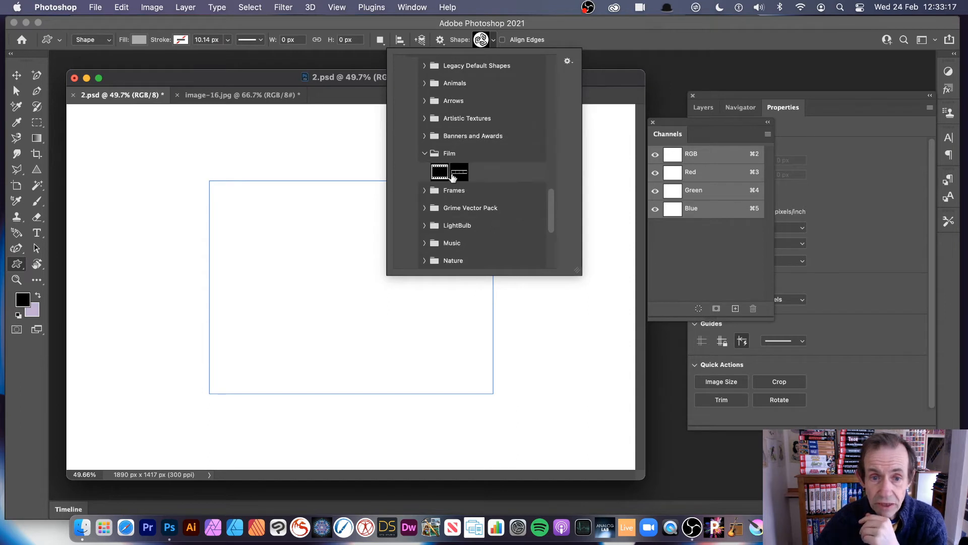
{"action": "left_click", "coordinate": [425, 190]}
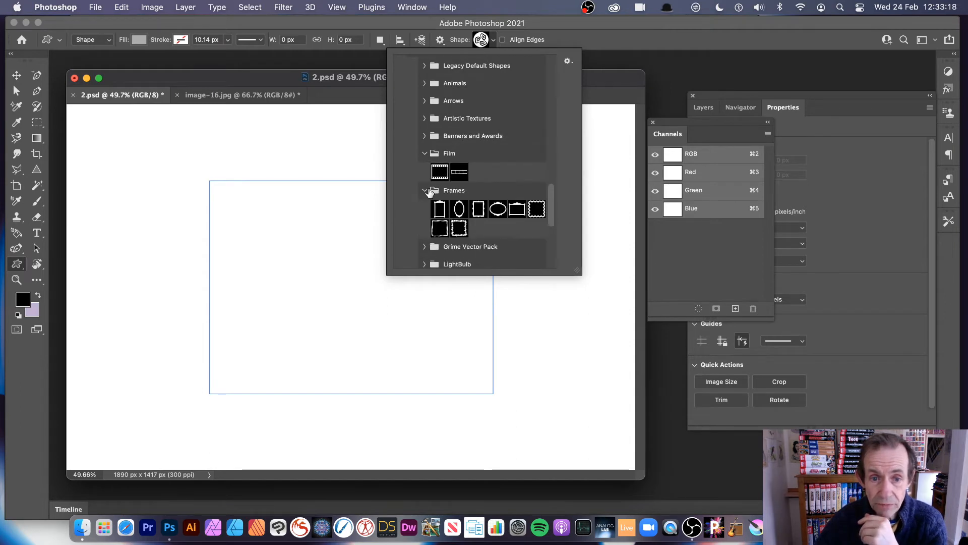
{"action": "left_click", "coordinate": [425, 246]}
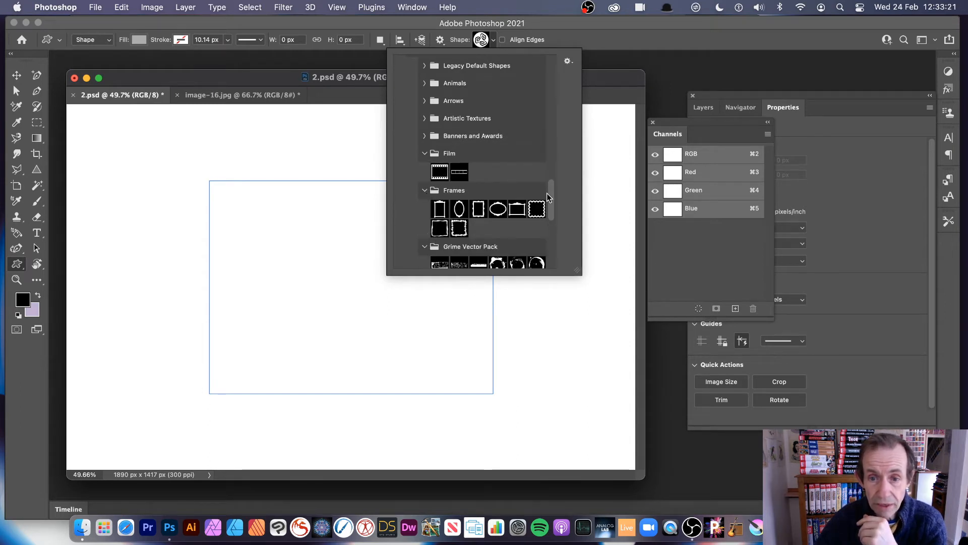
{"action": "left_click_drag", "start_coordinate": [550, 197], "coordinate": [550, 222]}
{"action": "left_click", "coordinate": [425, 179]}
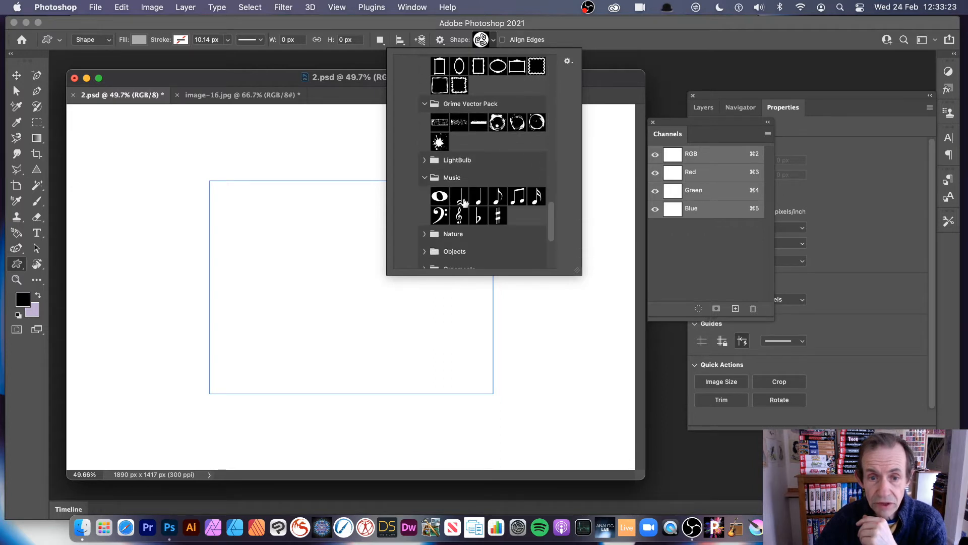
{"action": "left_click", "coordinate": [440, 196]}
{"action": "left_click", "coordinate": [343, 77]}
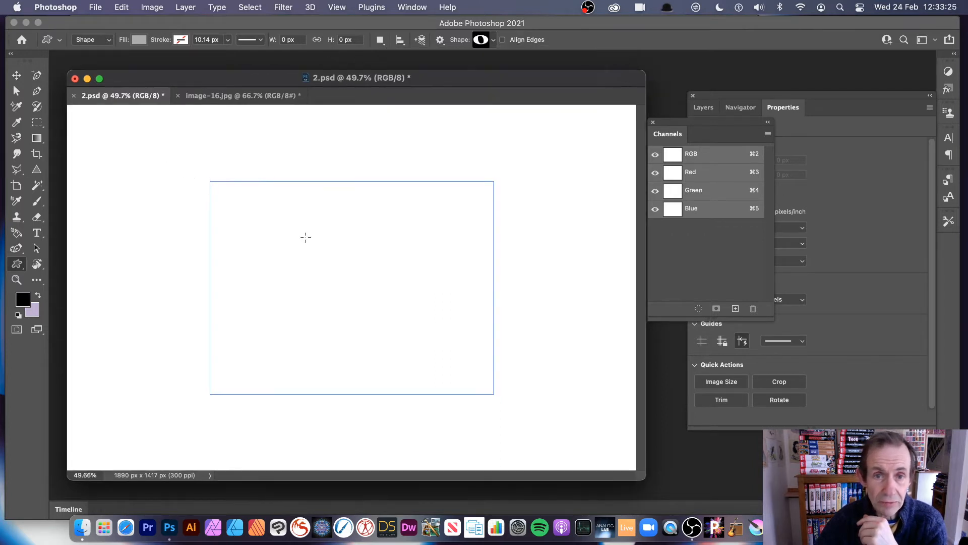
{"action": "left_click_drag", "start_coordinate": [275, 200], "coordinate": [445, 372]}
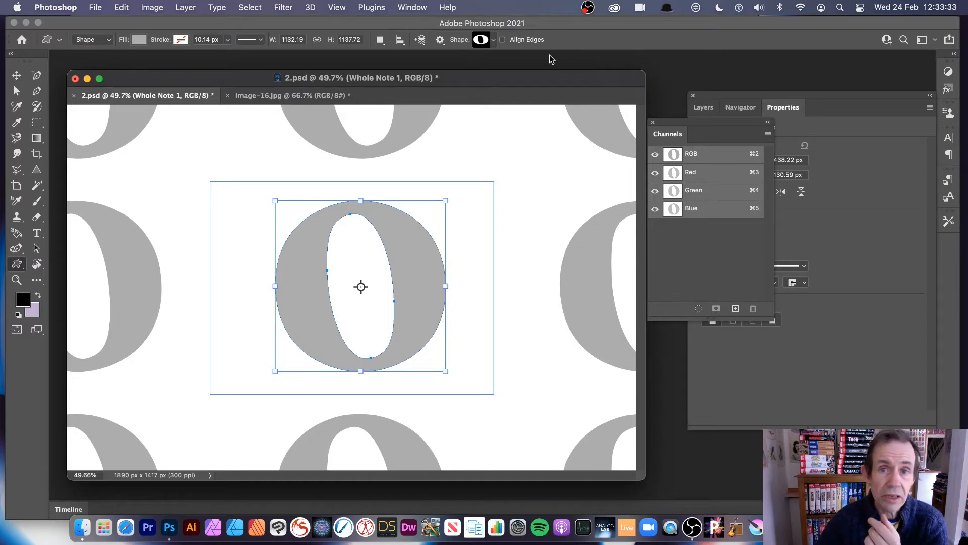
Add a Drop Shadow to the note shape with opacity 77%, distance 87 px and angle 25°
{"action": "left_click", "coordinate": [186, 7]}
{"action": "mouse_move", "coordinate": [217, 123]}
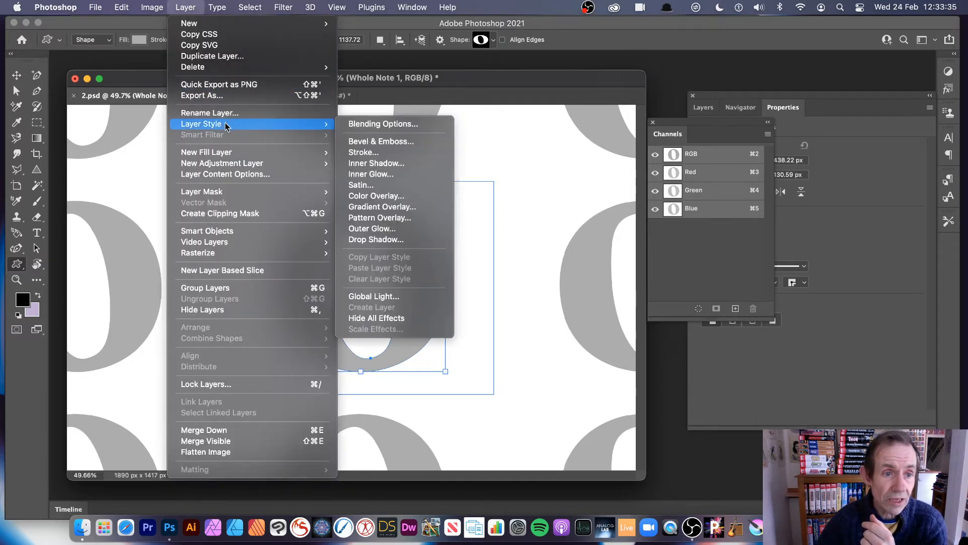
{"action": "left_click", "coordinate": [391, 239]}
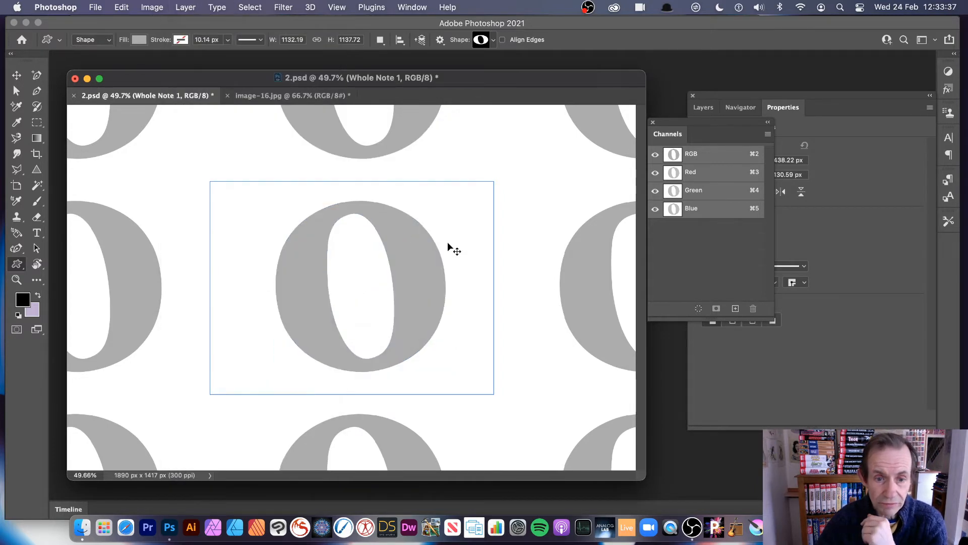
{"action": "left_click_drag", "start_coordinate": [287, 346], "coordinate": [279, 351]}
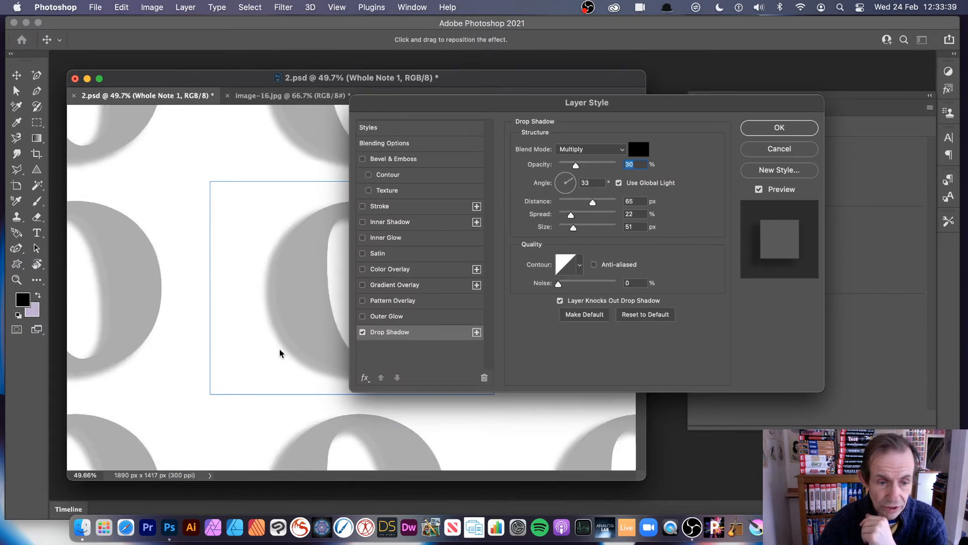
{"action": "left_click_drag", "start_coordinate": [575, 165], "coordinate": [603, 168]}
{"action": "left_click_drag", "start_coordinate": [597, 202], "coordinate": [600, 202]}
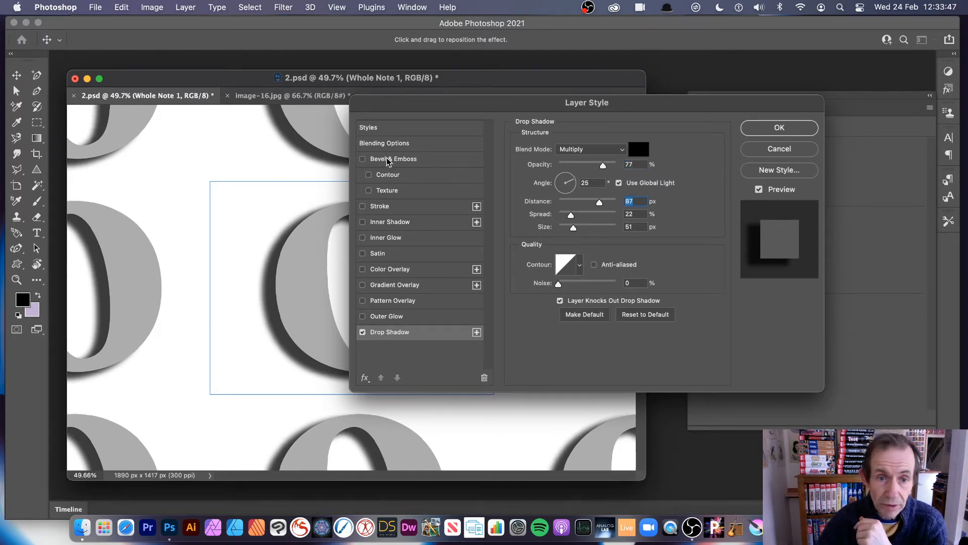
Enable Bevel & Emboss on the note with the Inner Bevel style, depth 823% and soften 7 px
{"action": "left_click", "coordinate": [382, 159]}
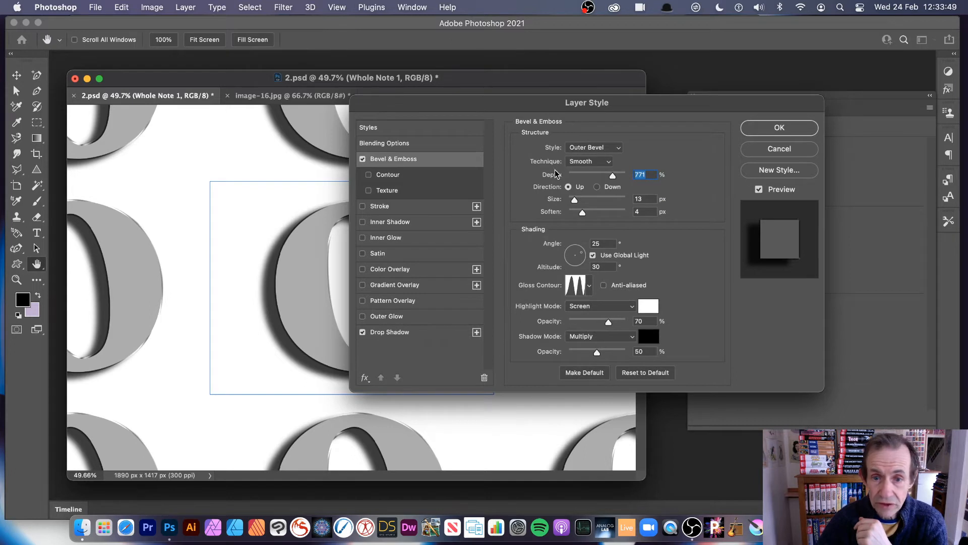
{"action": "left_click", "coordinate": [598, 148]}
{"action": "left_click", "coordinate": [598, 151]}
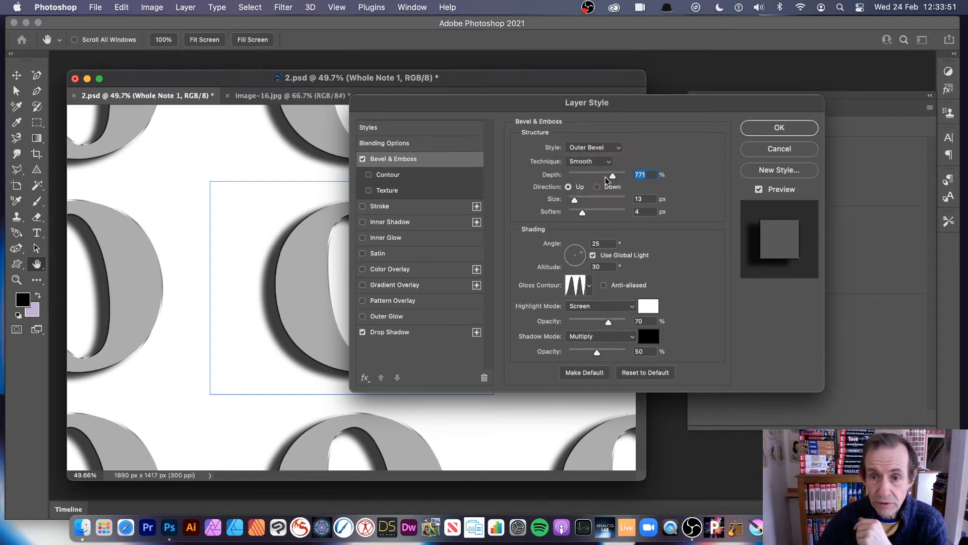
{"action": "left_click", "coordinate": [592, 212]}
{"action": "left_click_drag", "start_coordinate": [484, 104], "coordinate": [565, 103]}
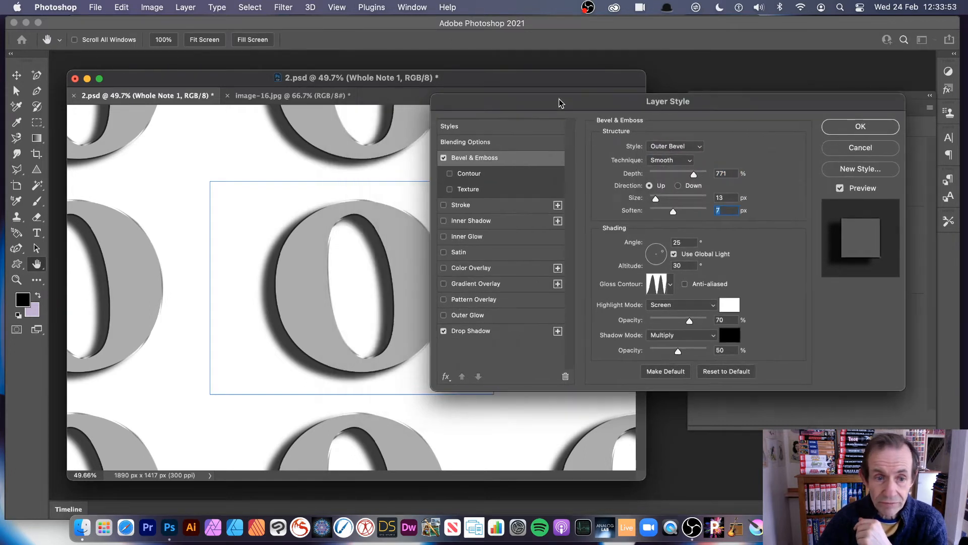
{"action": "left_click", "coordinate": [677, 148]}
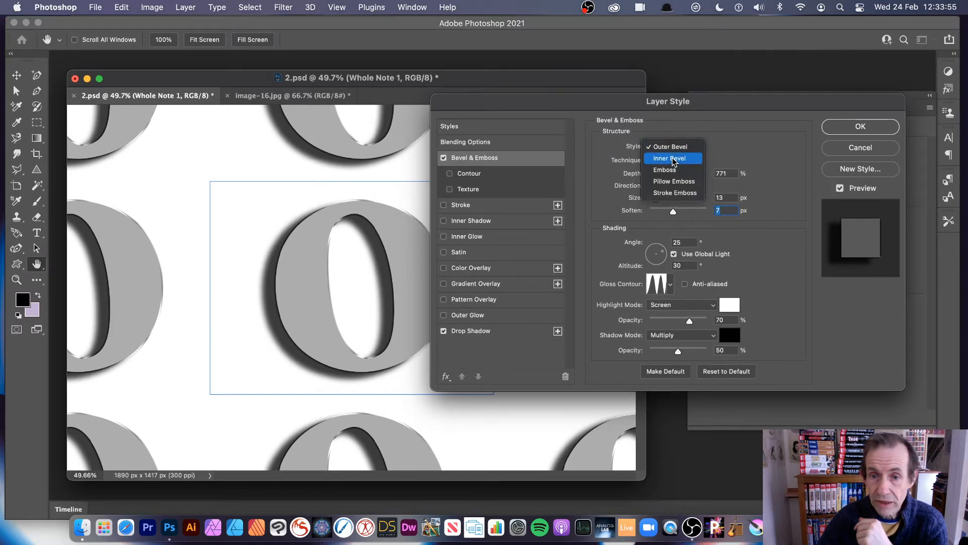
{"action": "left_click", "coordinate": [676, 159]}
{"action": "left_click_drag", "start_coordinate": [703, 174], "coordinate": [706, 174]}
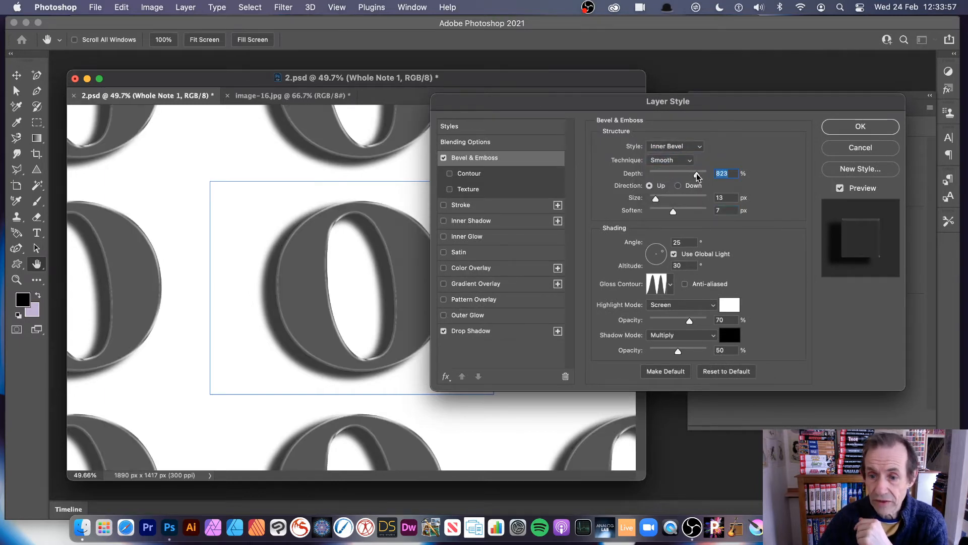
Give the bevel a straight linear gloss contour, set its size to 43 px, and apply the layer style
{"action": "left_click", "coordinate": [670, 284]}
{"action": "left_click", "coordinate": [597, 312]}
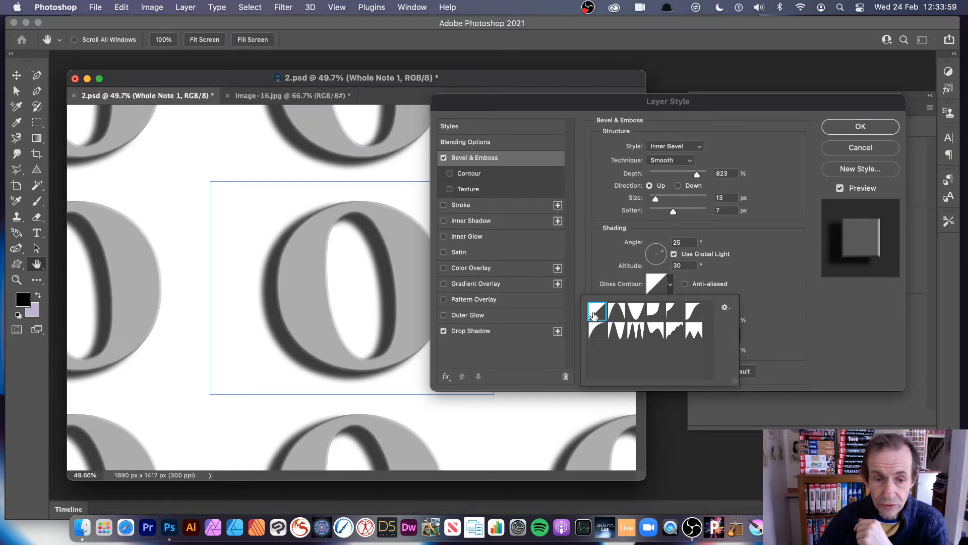
{"action": "left_click", "coordinate": [791, 245]}
{"action": "key", "text": "Tab"}
{"action": "key", "text": "shift+Up"}
{"action": "key", "text": "shift+Up"}
{"action": "key", "text": "shift+Up"}
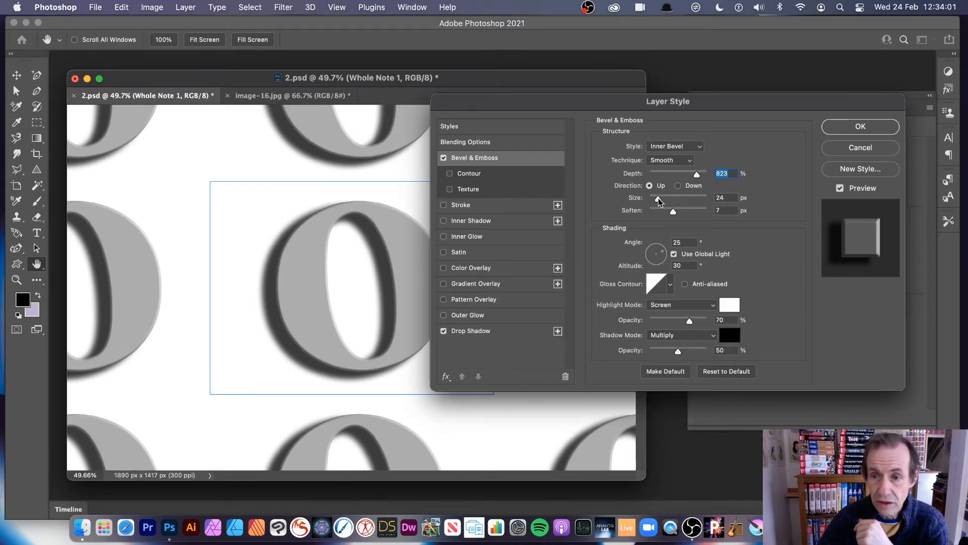
{"action": "left_click", "coordinate": [842, 133]}
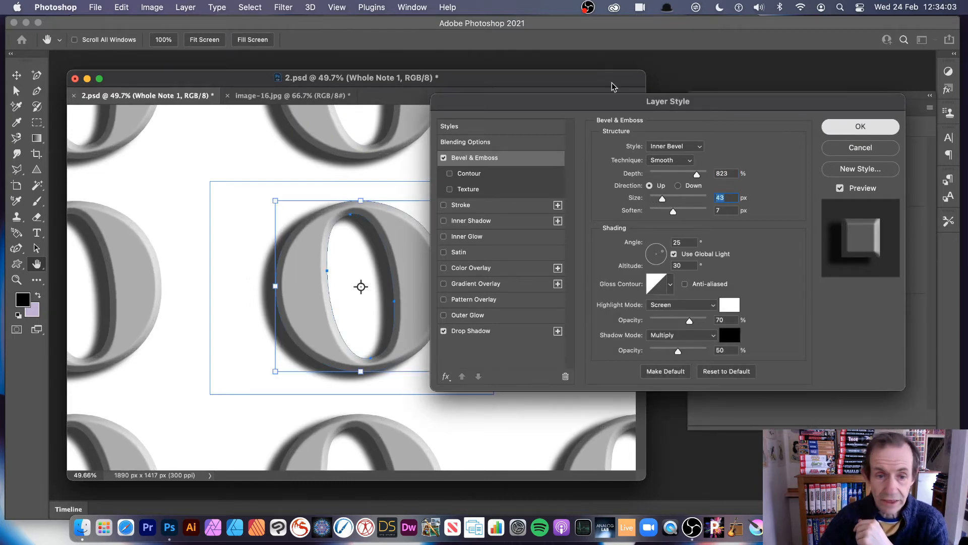
Make a smaller copy of the note near the tile's upper-left corner, and duplicate it so it overlaps the original note
{"action": "left_click", "coordinate": [17, 75]}
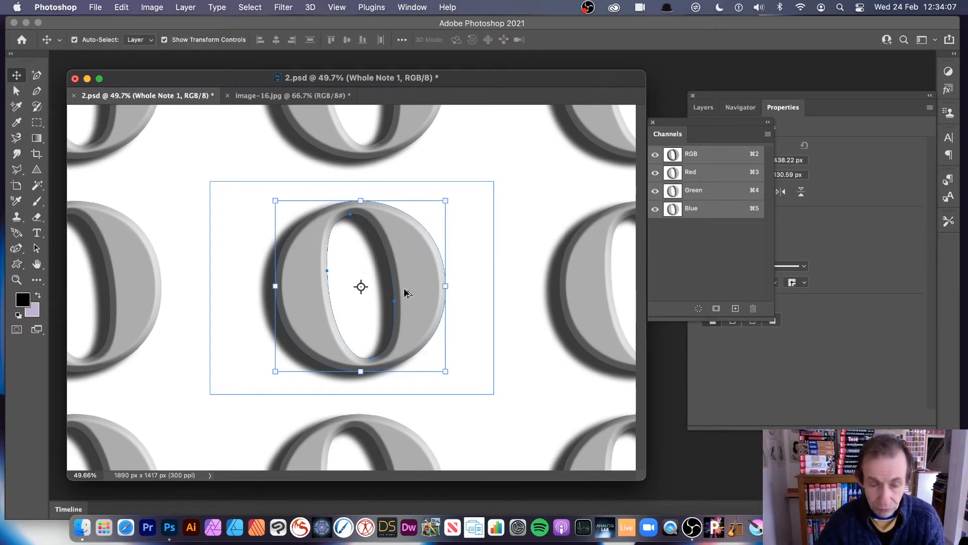
{"action": "left_click_drag", "start_coordinate": [417, 288], "coordinate": [289, 186]}
{"action": "left_click_drag", "start_coordinate": [321, 273], "coordinate": [359, 262]}
{"action": "key", "text": "Return"}
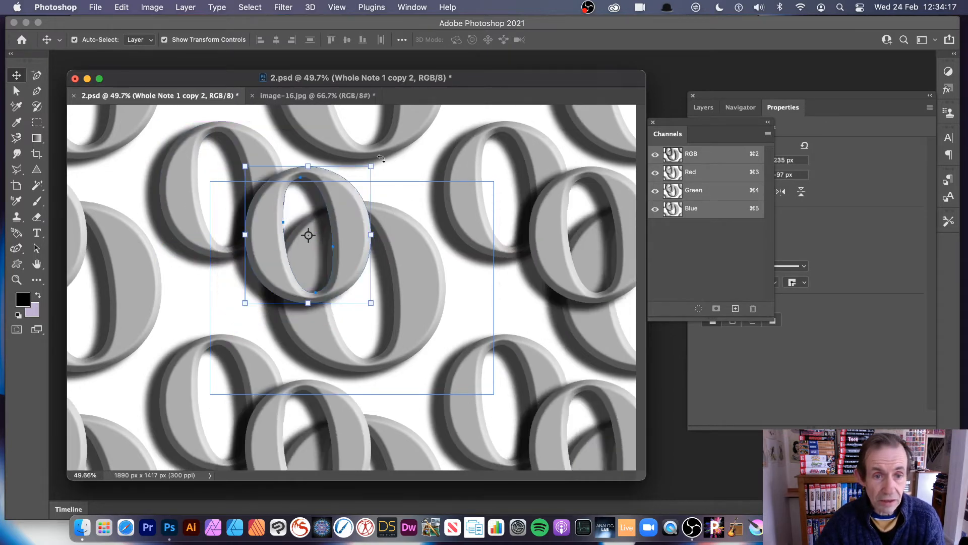
Rotate the newest note copy, move it to the tile's left edge, and duplicate it onto the tile's upper edge
{"action": "left_click_drag", "start_coordinate": [380, 158], "coordinate": [395, 268]}
{"action": "left_click_drag", "start_coordinate": [333, 262], "coordinate": [398, 157]}
{"action": "key", "text": "Return"}
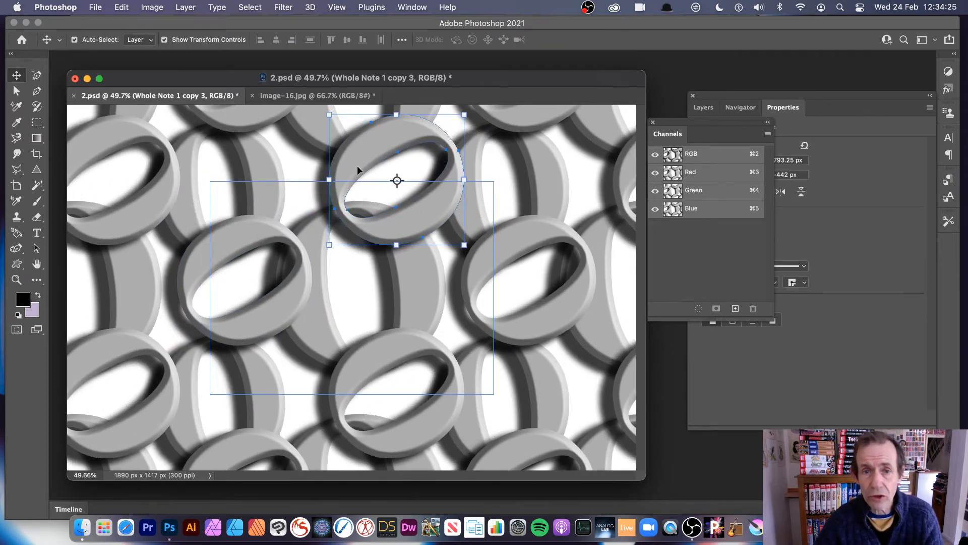
Reshape the uppermost note copy by moving its anchor points, flattening it to about 904 by 632 px
{"action": "left_click", "coordinate": [16, 93]}
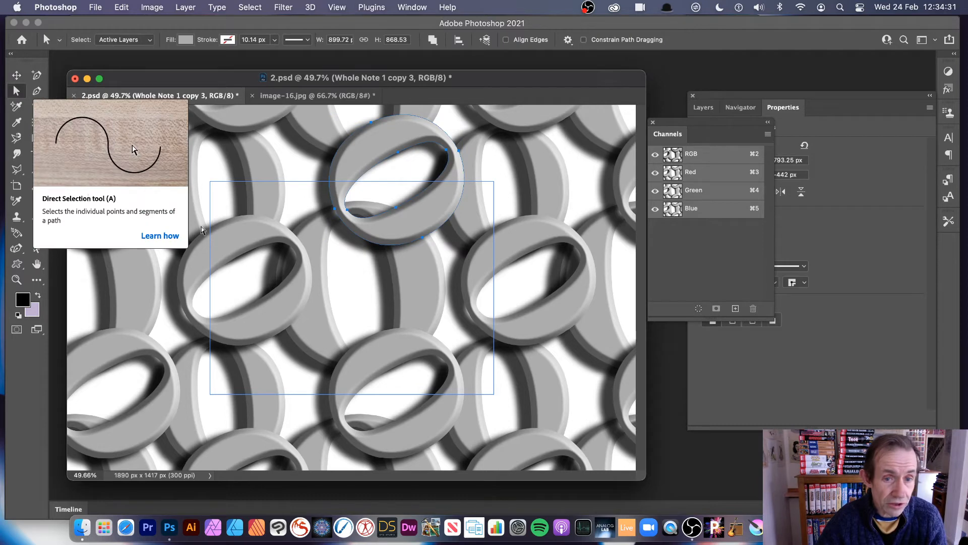
{"action": "left_click_drag", "start_coordinate": [397, 234], "coordinate": [422, 218]}
{"action": "left_click_drag", "start_coordinate": [402, 156], "coordinate": [429, 154]}
{"action": "left_click_drag", "start_coordinate": [370, 127], "coordinate": [204, 149]}
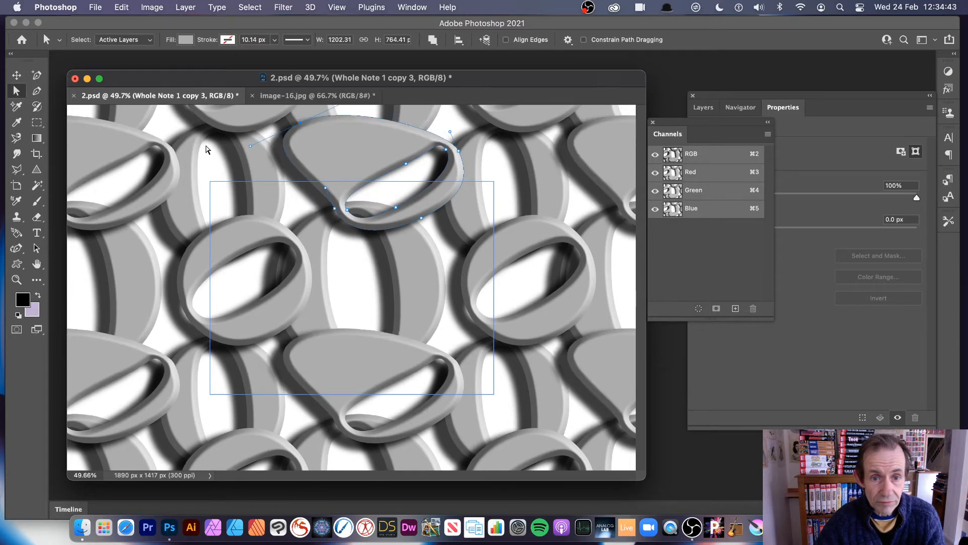
{"action": "left_click_drag", "start_coordinate": [300, 123], "coordinate": [369, 150]}
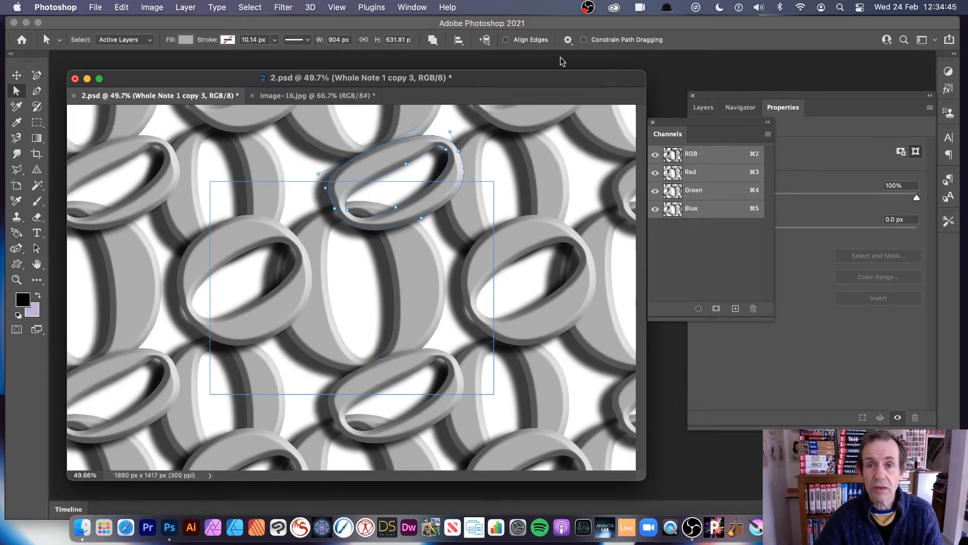
Save the note pattern document to the Desktop under the new name 3.psd in Photoshop format
{"action": "left_click", "coordinate": [17, 76]}
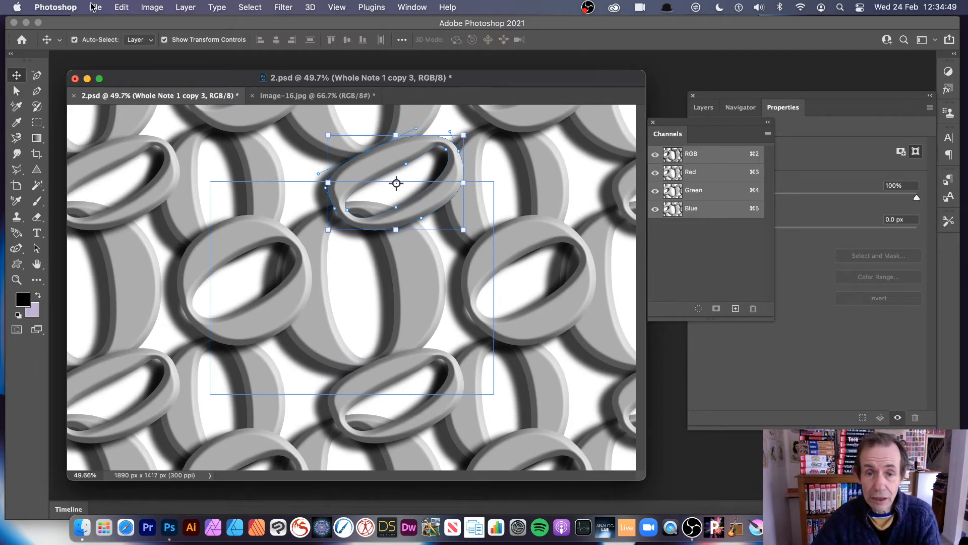
{"action": "left_click", "coordinate": [93, 6]}
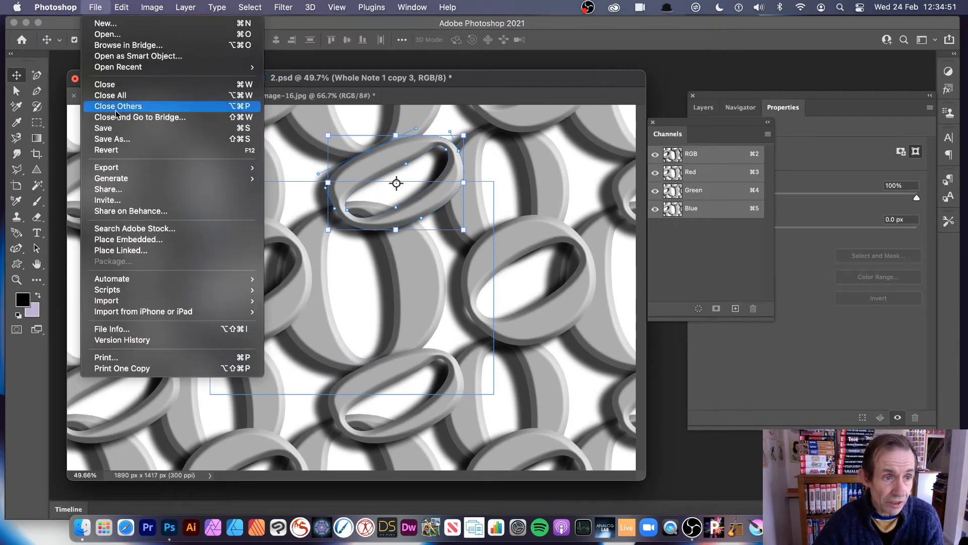
{"action": "left_click", "coordinate": [128, 146]}
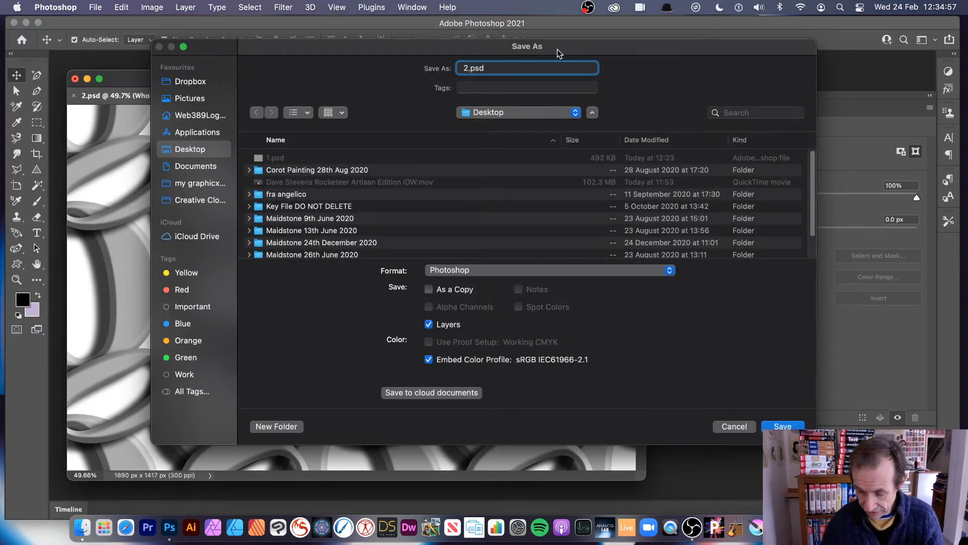
{"action": "key", "text": "BackSpace"}
{"action": "type", "text": "3"}
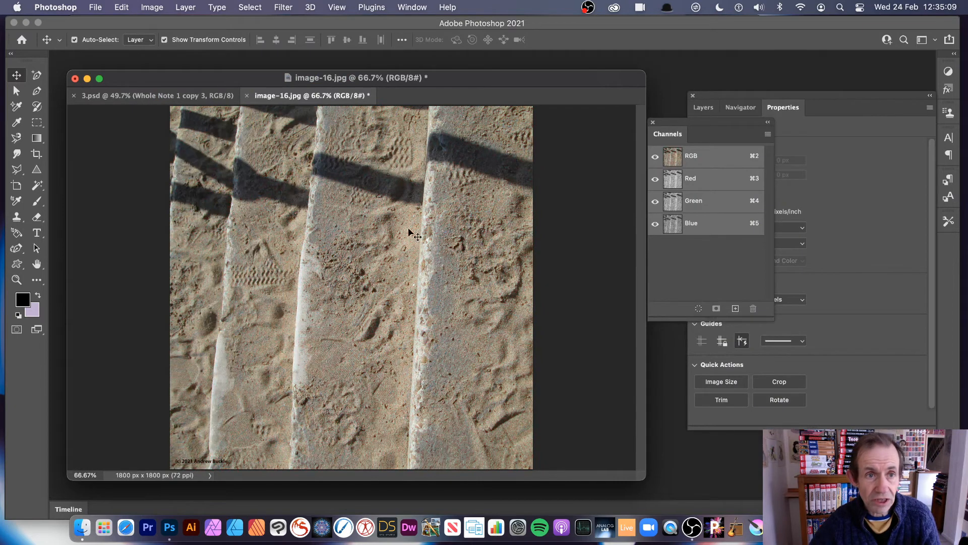
In the Glass filter for image-16.jpg, set scaling to 121% and load 3.psd from the Desktop as the texture
{"action": "left_click", "coordinate": [287, 8]}
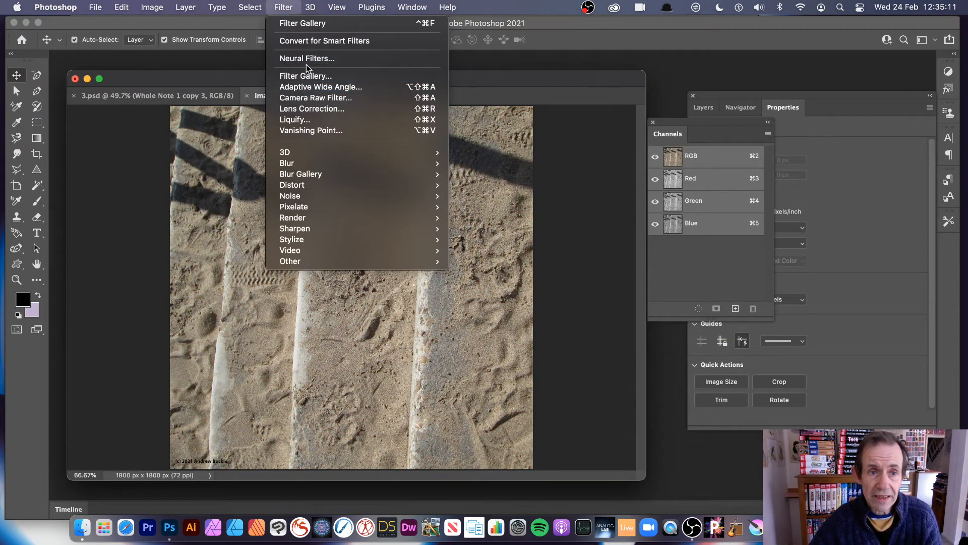
{"action": "left_click", "coordinate": [367, 76]}
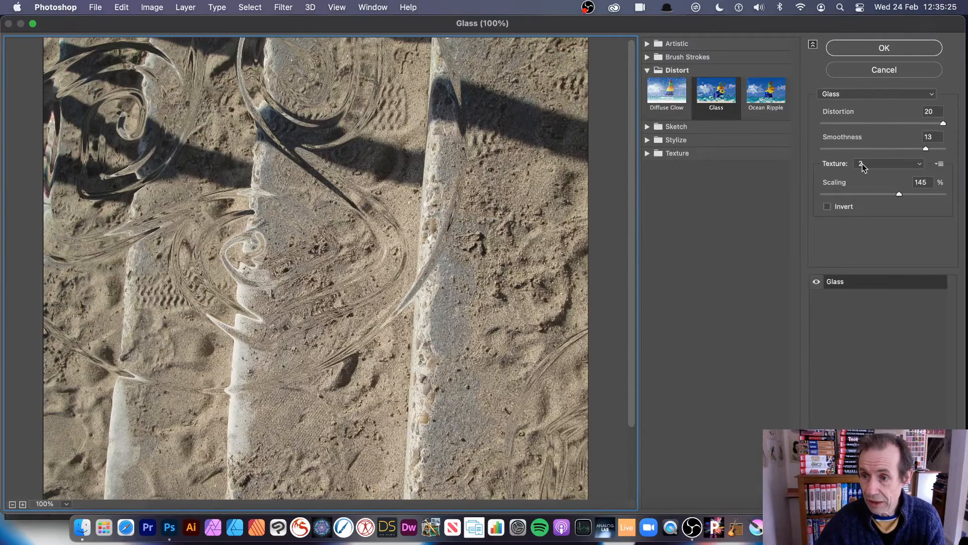
{"action": "left_click_drag", "start_coordinate": [872, 196], "coordinate": [878, 196]}
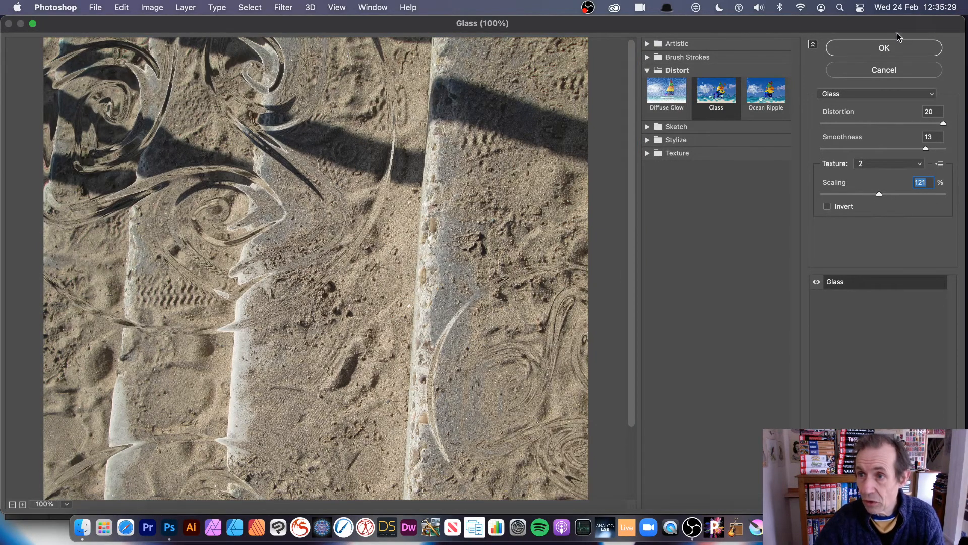
{"action": "left_click_drag", "start_coordinate": [897, 32], "coordinate": [560, 33]}
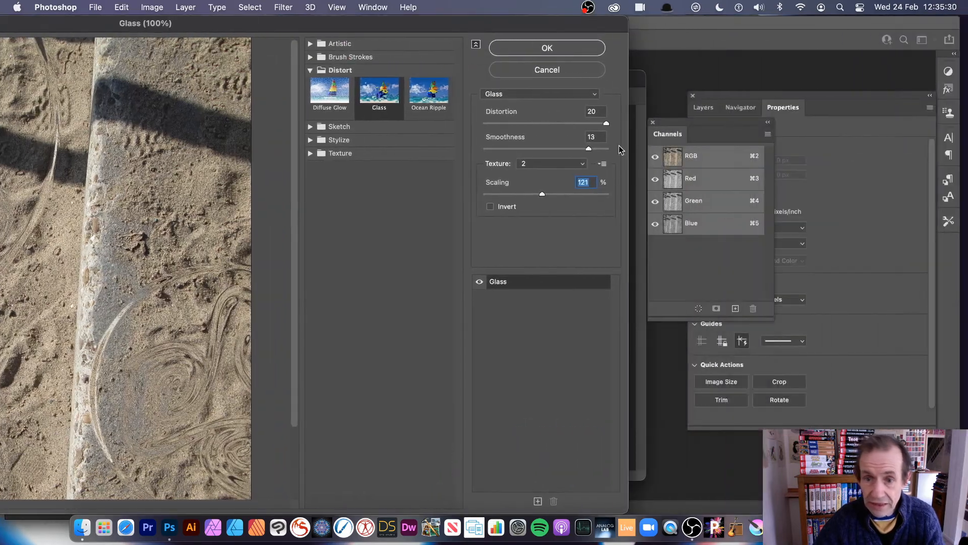
{"action": "left_click", "coordinate": [601, 166]}
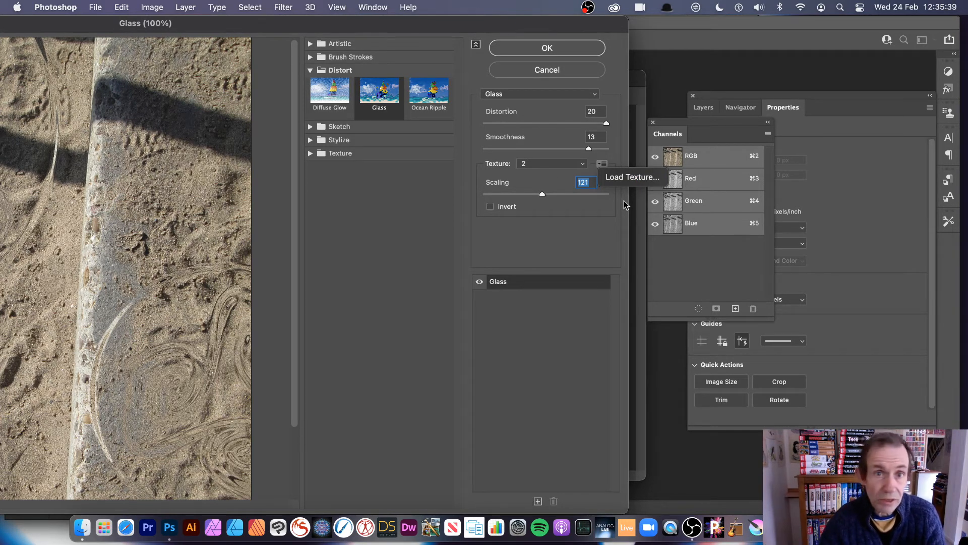
{"action": "left_click", "coordinate": [655, 176]}
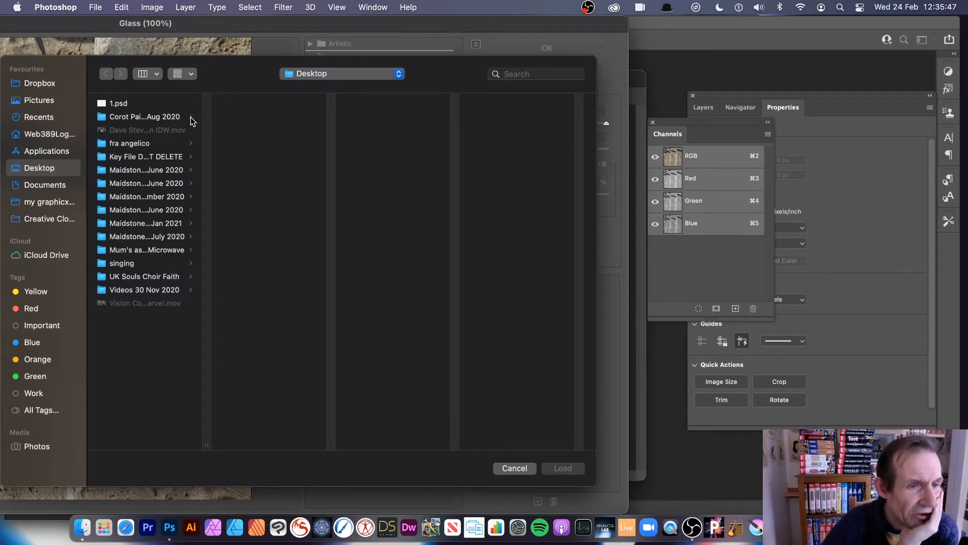
{"action": "left_click", "coordinate": [116, 130]}
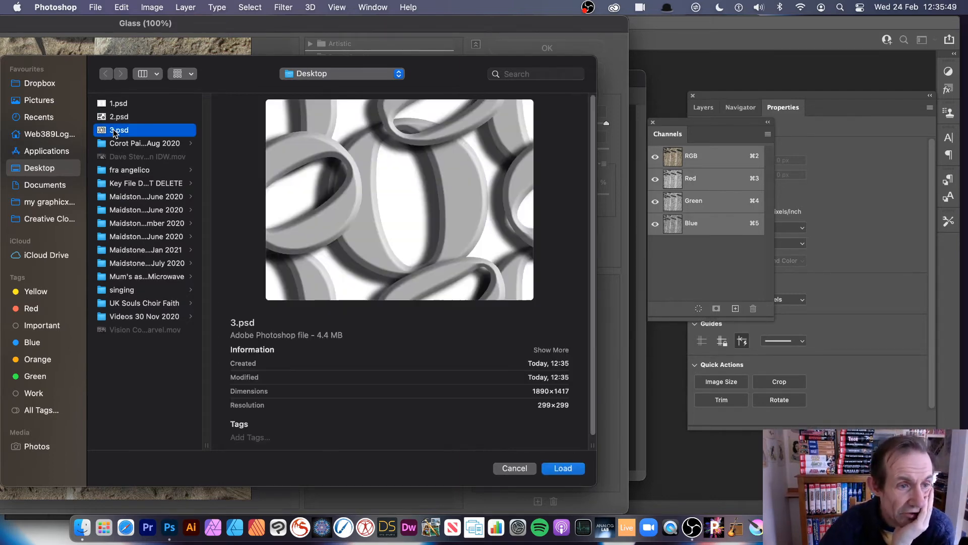
{"action": "left_click", "coordinate": [562, 468]}
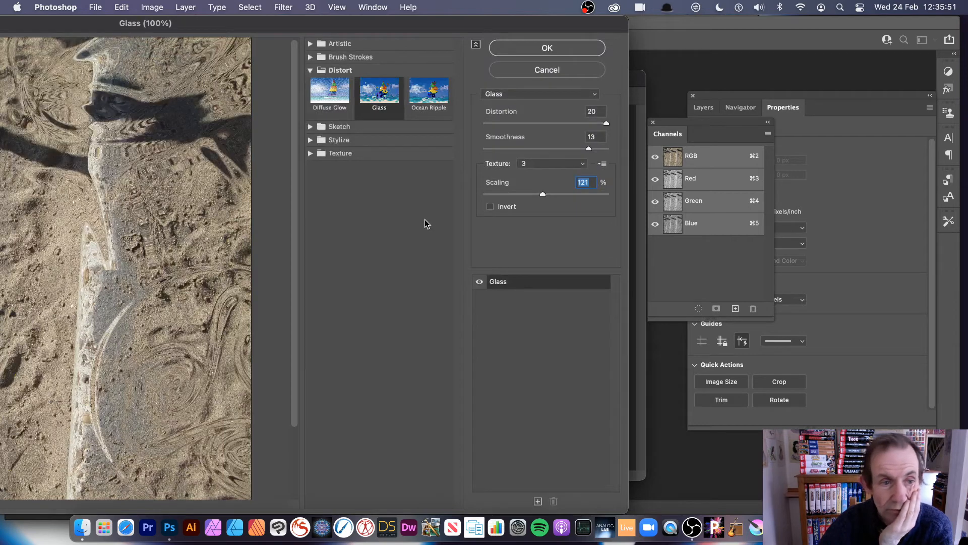
{"action": "double_click", "coordinate": [325, 23]}
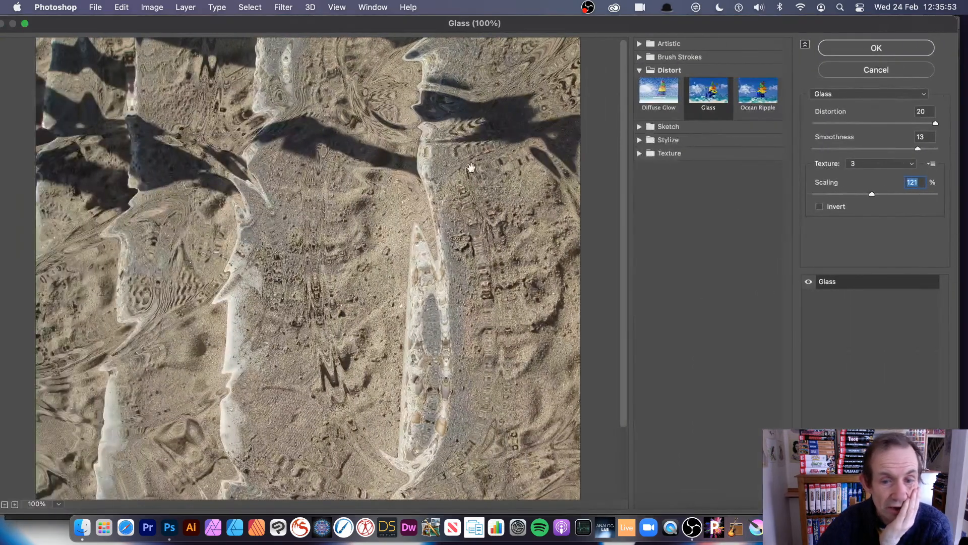
Set the Glass scaling to 50% and smoothness to 14, and apply the filter to the photo
{"action": "left_click_drag", "start_coordinate": [883, 196], "coordinate": [813, 196]}
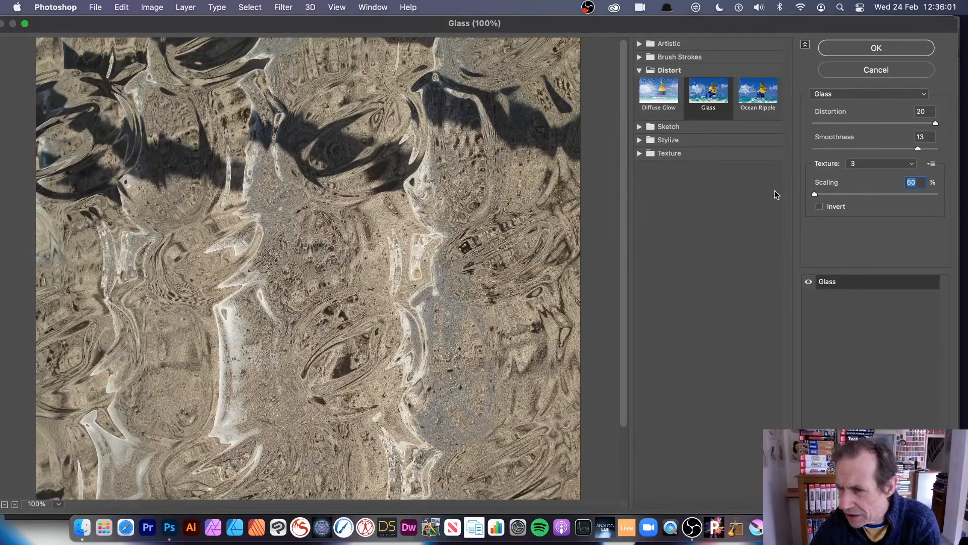
{"action": "key", "text": "shift+Down"}
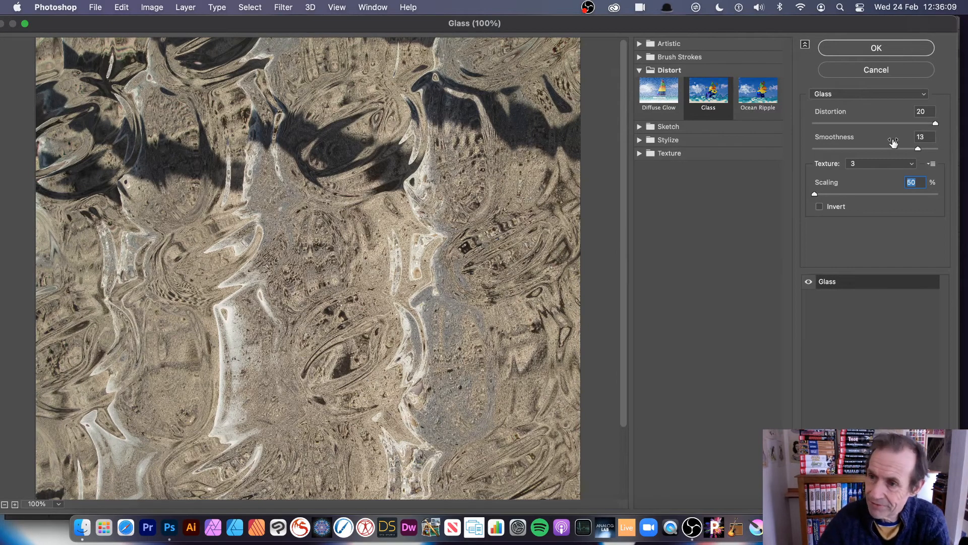
{"action": "mouse_move", "coordinate": [917, 150]}
{"action": "left_mouse_down"}
{"action": "mouse_move", "coordinate": [892, 150]}
{"action": "mouse_move", "coordinate": [930, 150]}
{"action": "left_mouse_up"}
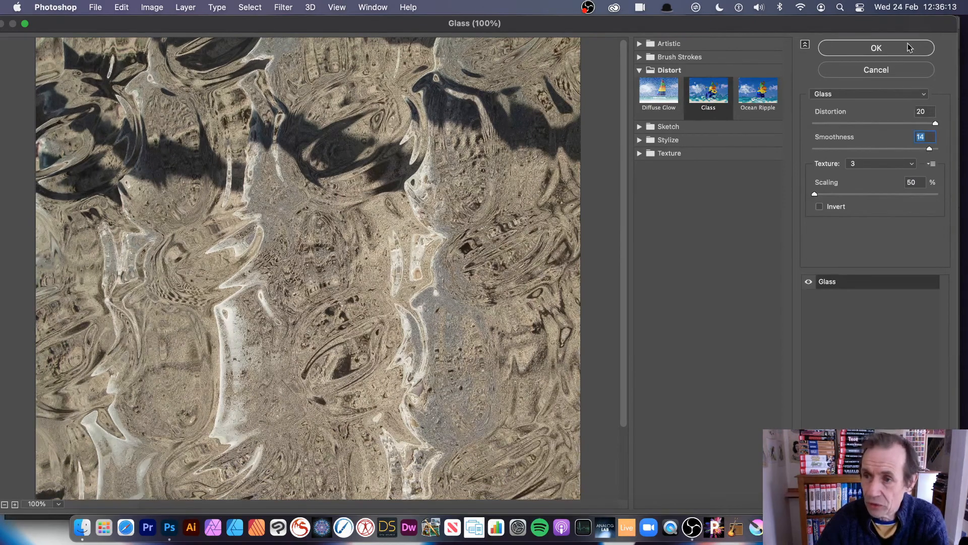
{"action": "left_click", "coordinate": [883, 48]}
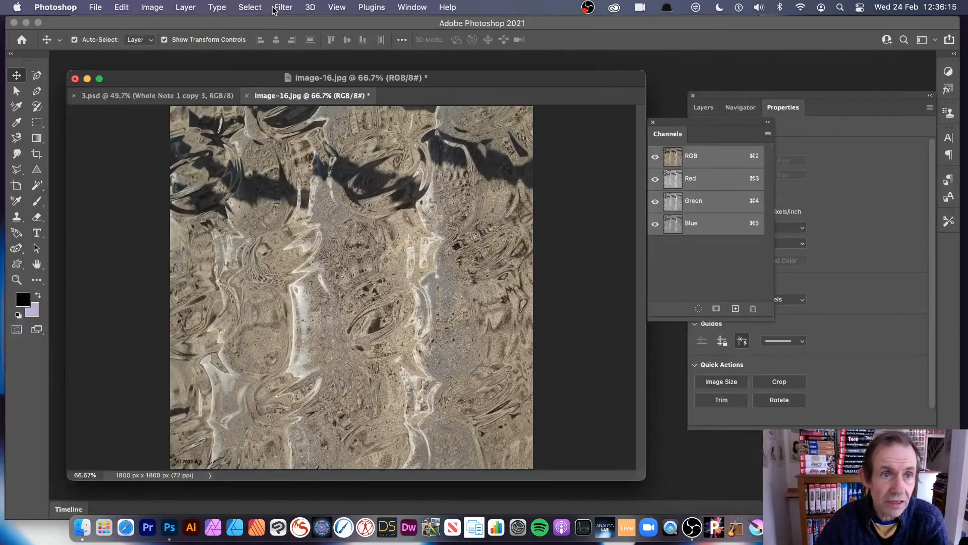
Apply the same Glass filter to the photo a second time, and undo that repeat
{"action": "left_click", "coordinate": [283, 7]}
{"action": "left_click", "coordinate": [286, 24]}
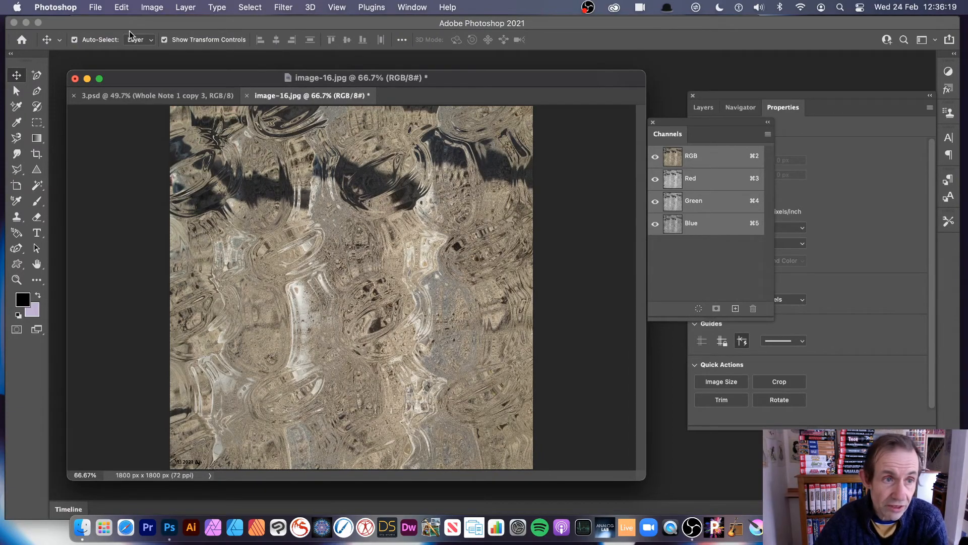
{"action": "left_click", "coordinate": [121, 8]}
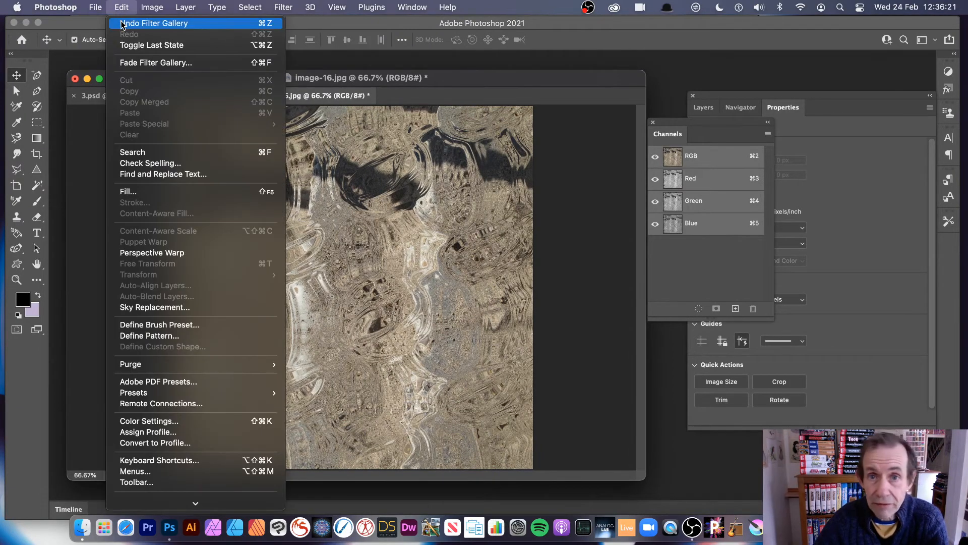
{"action": "left_click", "coordinate": [122, 24]}
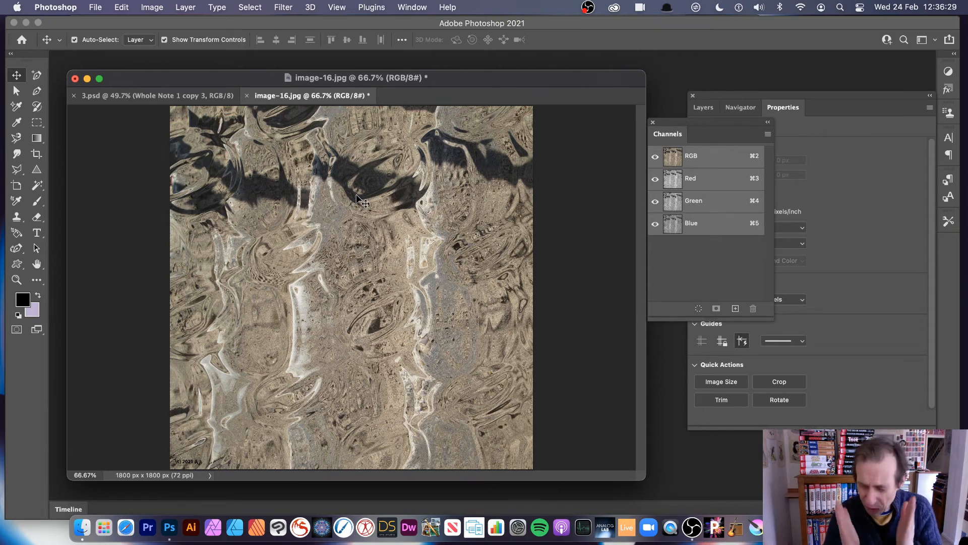
In 3.psd, move the flattened note copy from the tile's upper edge down onto the large central note
{"action": "left_click", "coordinate": [173, 95]}
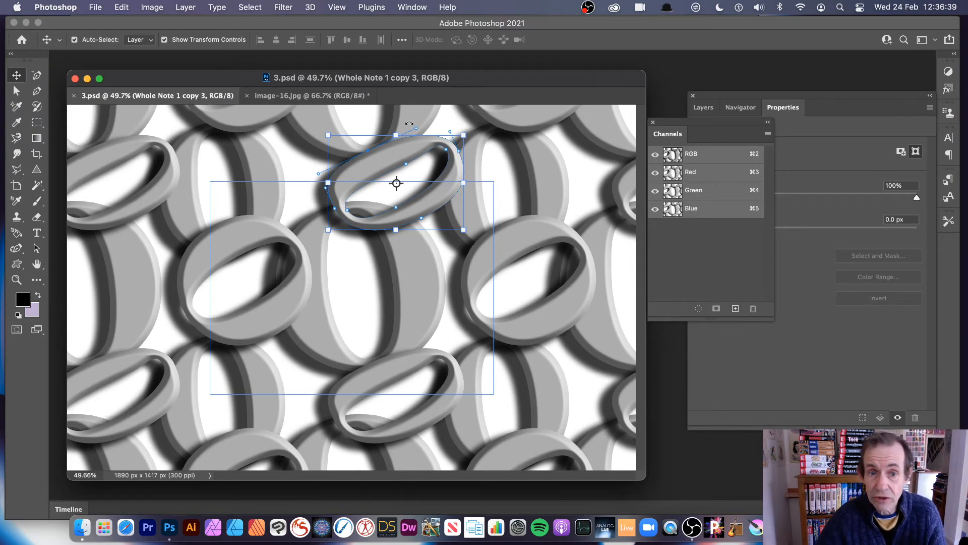
{"action": "left_click_drag", "start_coordinate": [421, 157], "coordinate": [394, 172]}
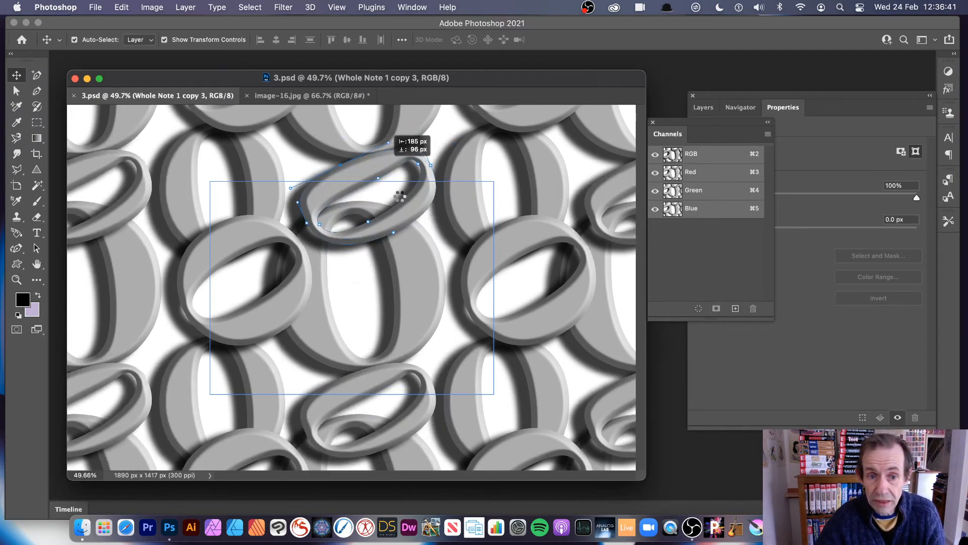
{"action": "left_click_drag", "start_coordinate": [404, 221], "coordinate": [401, 276]}
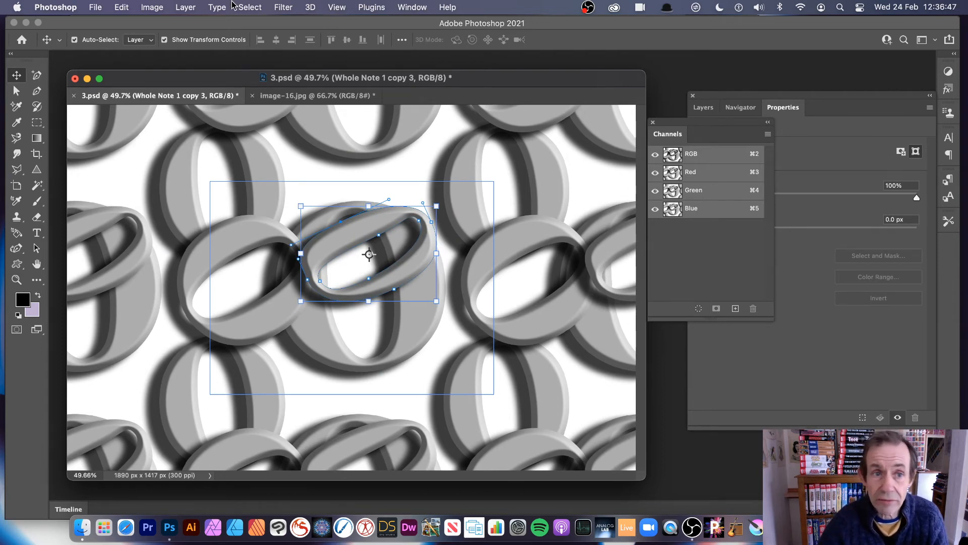
Convert the flattened note copy to a smart object and soften it with a Gaussian Blur
{"action": "left_click", "coordinate": [278, 7]}
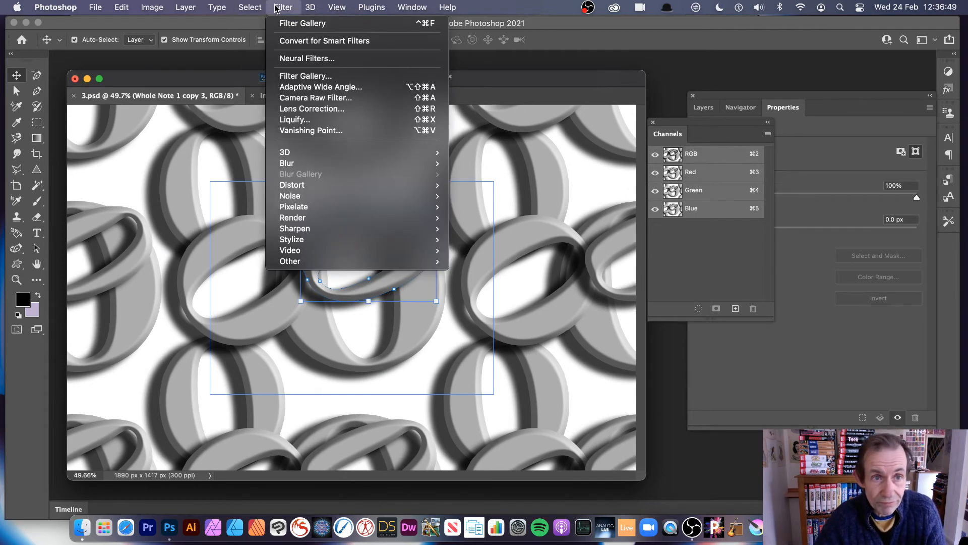
{"action": "mouse_move", "coordinate": [313, 165]}
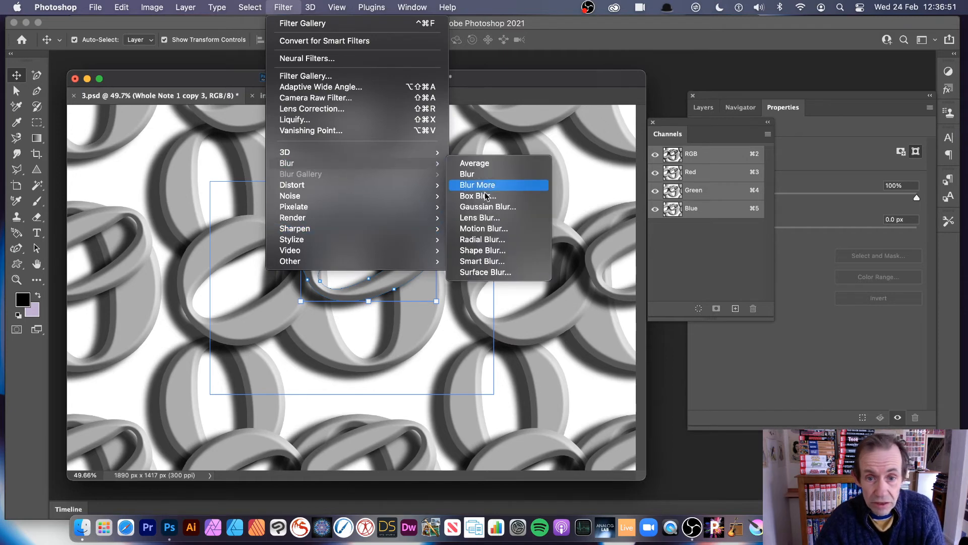
{"action": "left_click", "coordinate": [487, 207]}
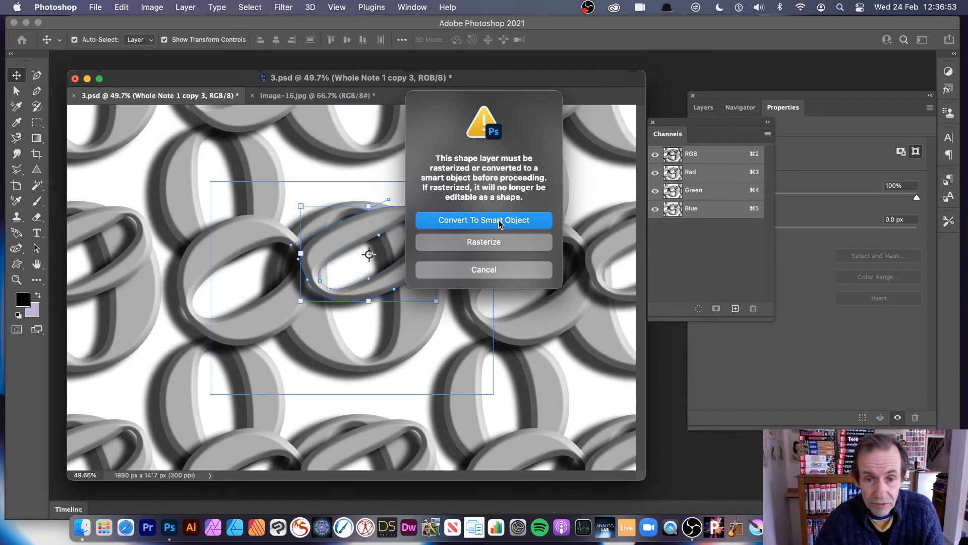
{"action": "left_click", "coordinate": [451, 221]}
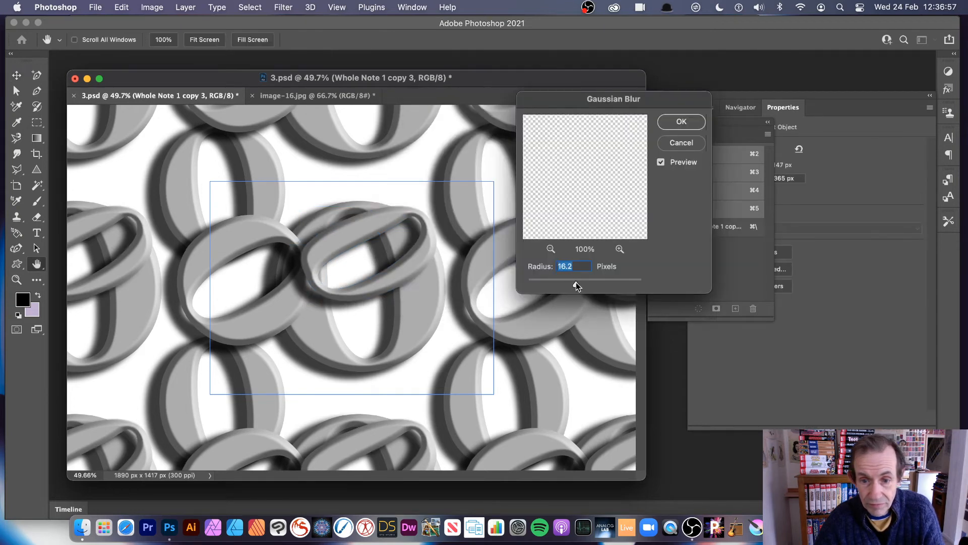
{"action": "left_click_drag", "start_coordinate": [575, 282], "coordinate": [587, 285]}
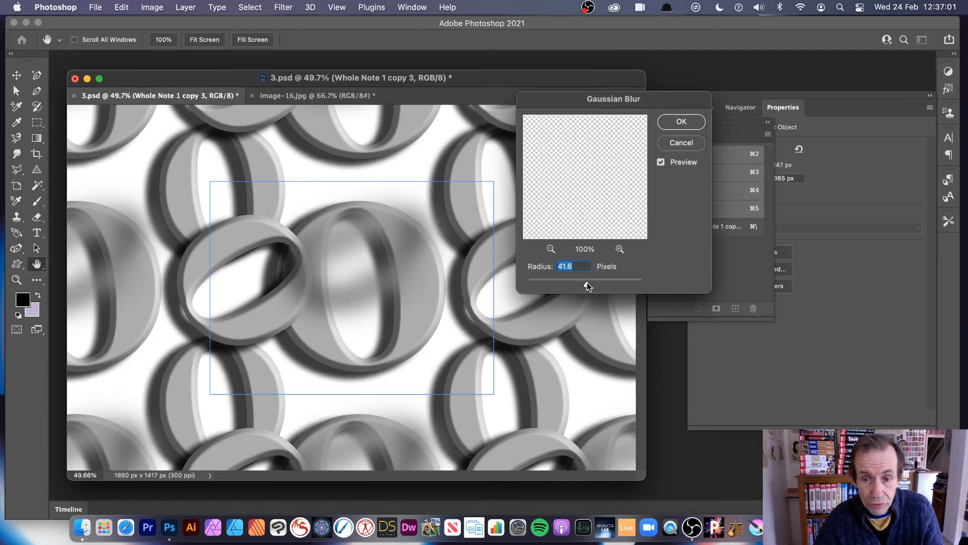
{"action": "left_click", "coordinate": [666, 121]}
{"action": "key", "text": "v"}
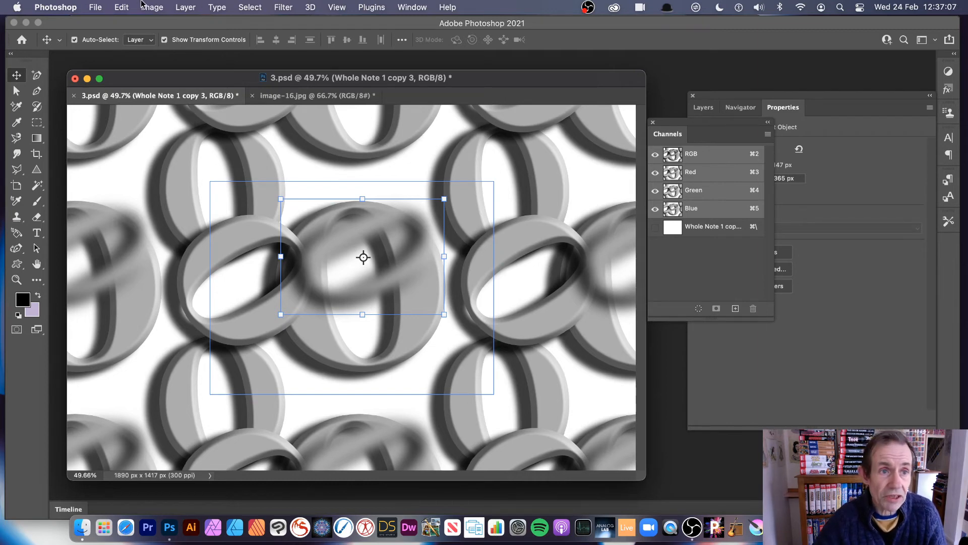
{"action": "left_click", "coordinate": [195, 7]}
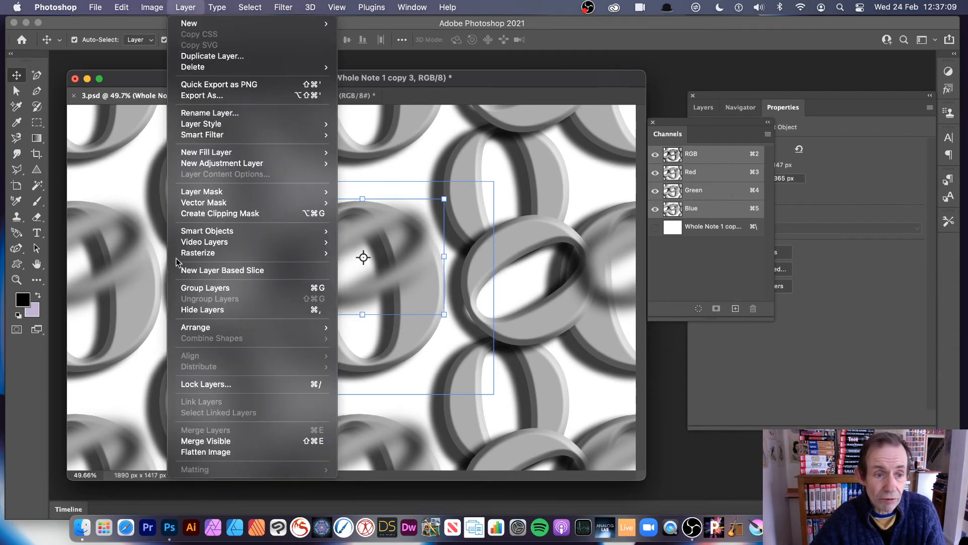
{"action": "mouse_move", "coordinate": [190, 197]}
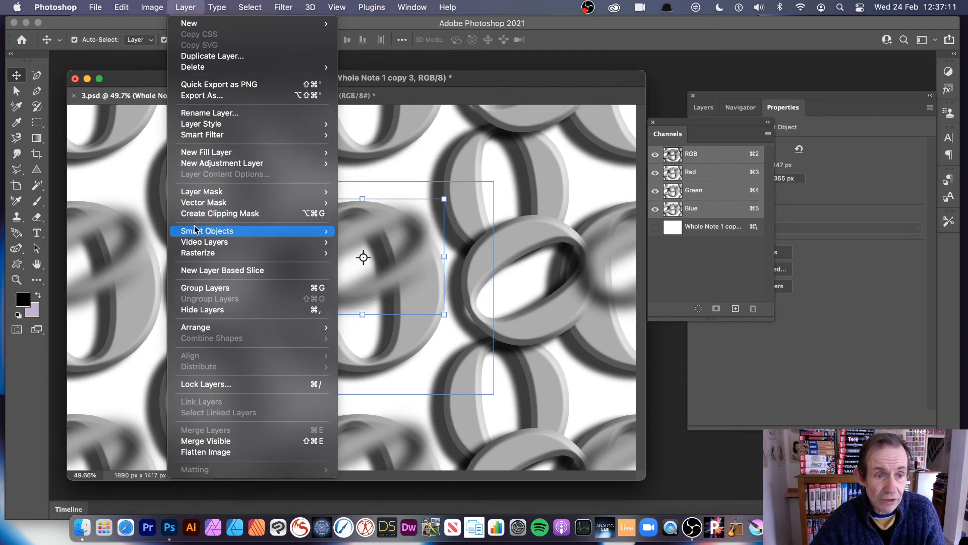
{"action": "mouse_move", "coordinate": [197, 231]}
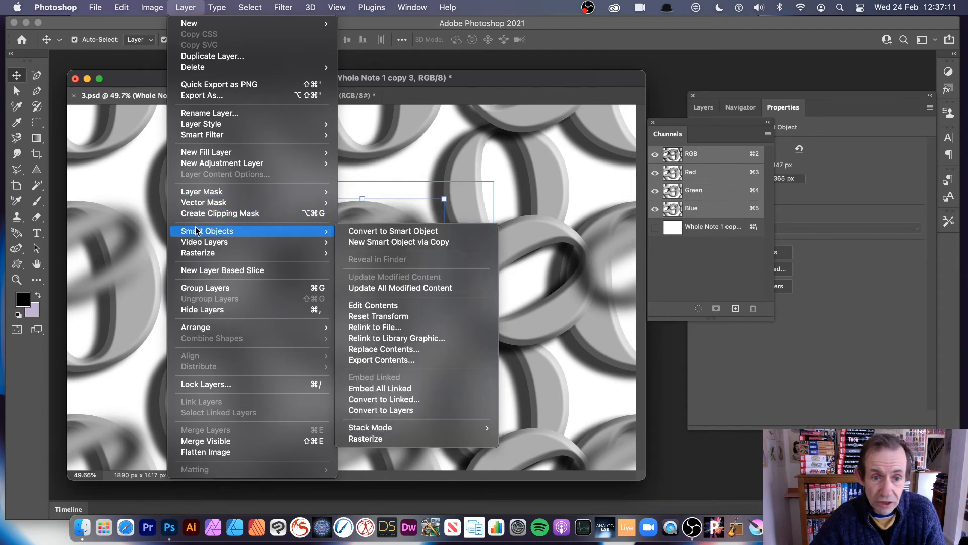
{"action": "left_click", "coordinate": [397, 231]}
{"action": "left_click", "coordinate": [310, 7]}
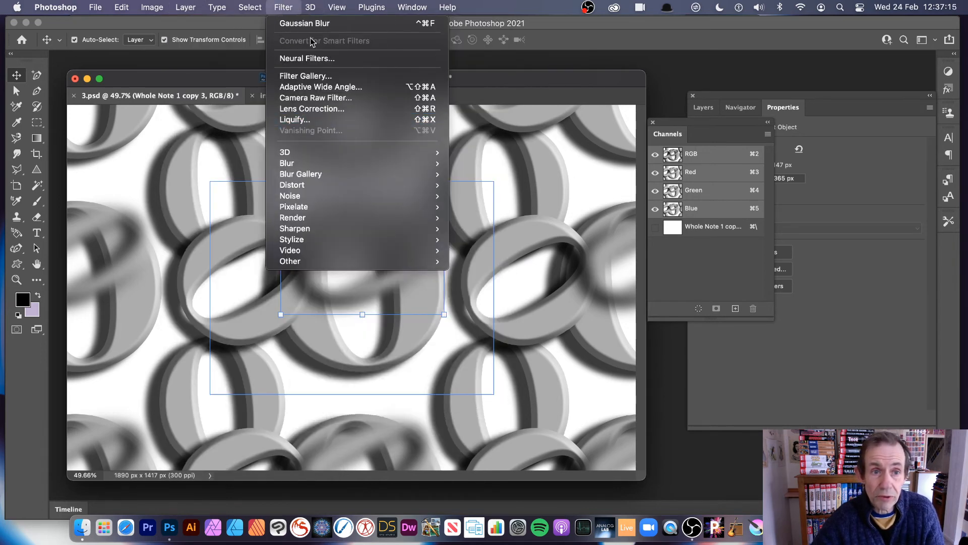
Move the rotated note copy from the tile's left edge to the right so it overlaps the blurred note
{"action": "left_click", "coordinate": [222, 250]}
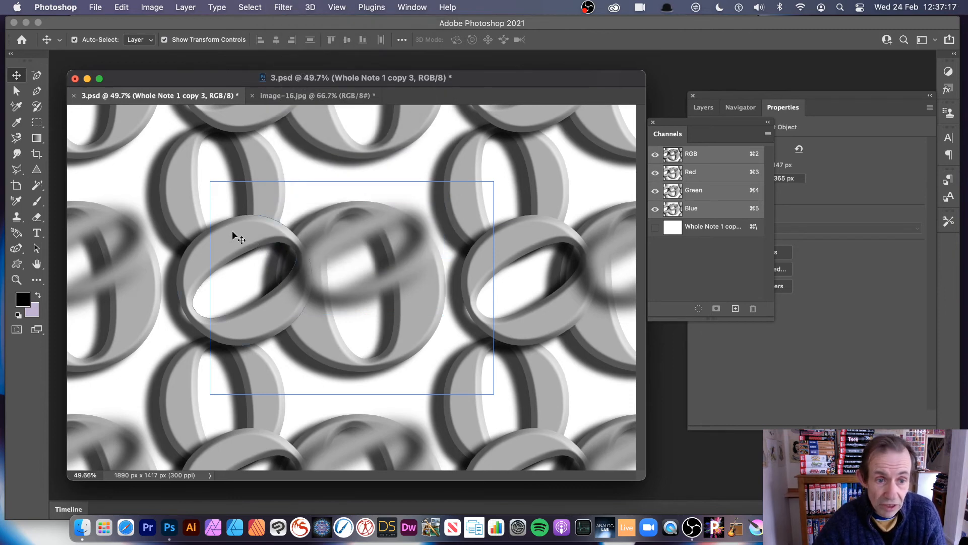
{"action": "left_click_drag", "start_coordinate": [232, 231], "coordinate": [325, 230]}
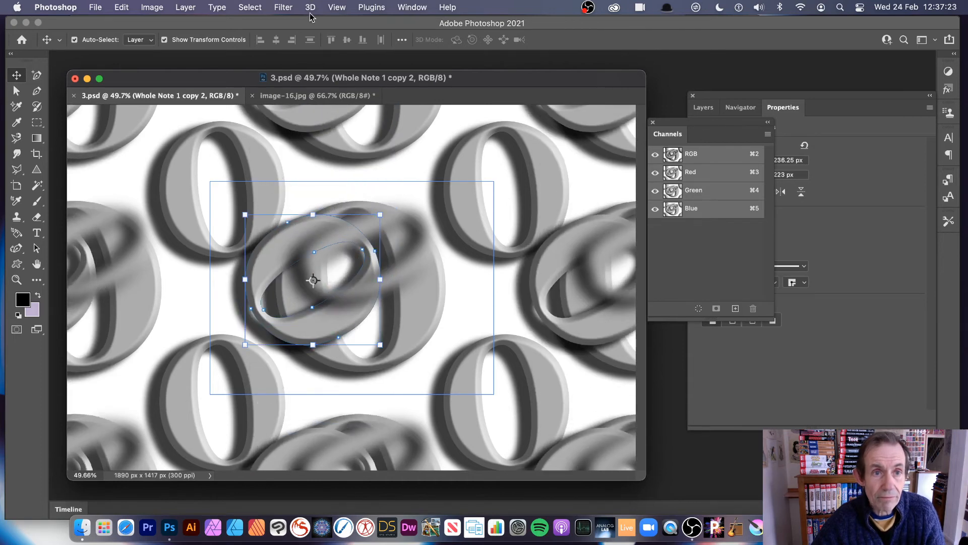
Create a new 3D extrusion from the selected rotated note copy layer
{"action": "left_click", "coordinate": [310, 7]}
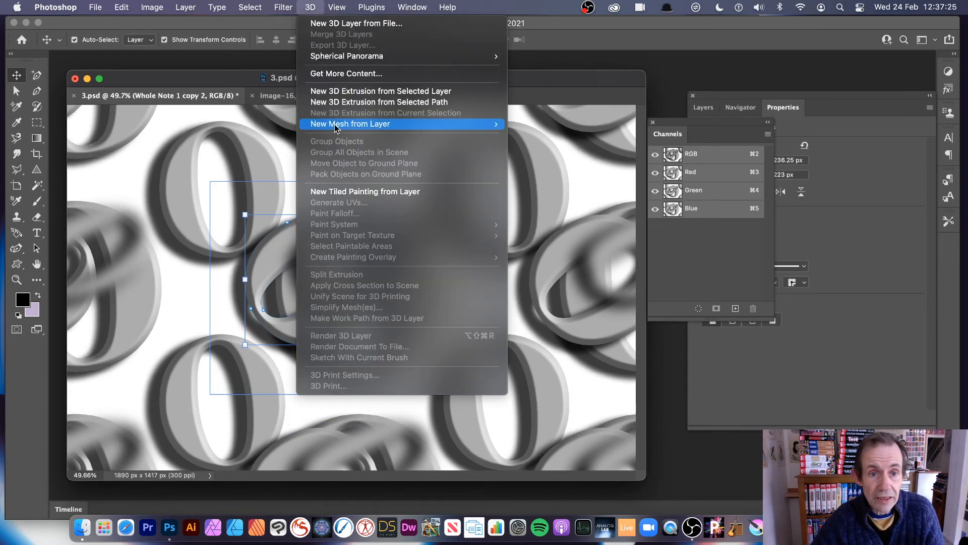
{"action": "mouse_move", "coordinate": [336, 128]}
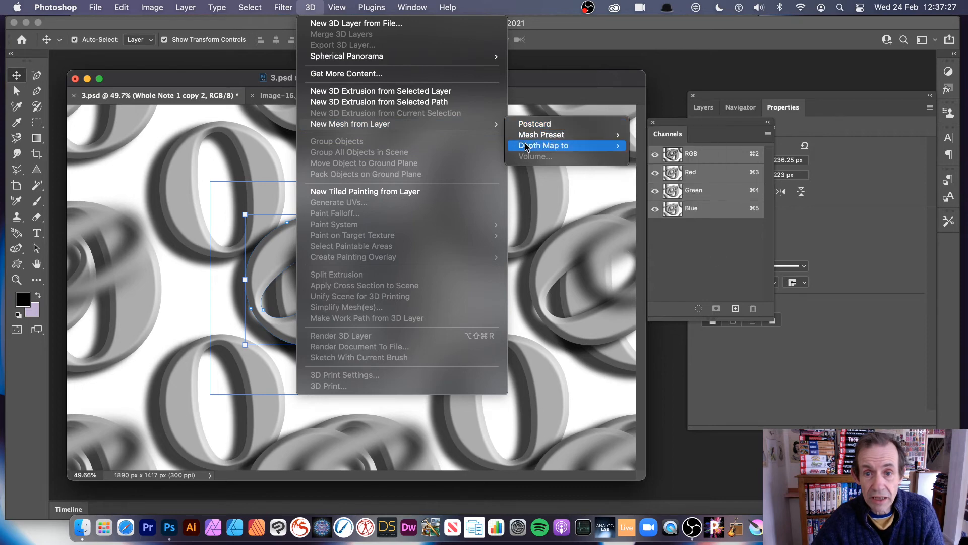
{"action": "mouse_move", "coordinate": [526, 147]}
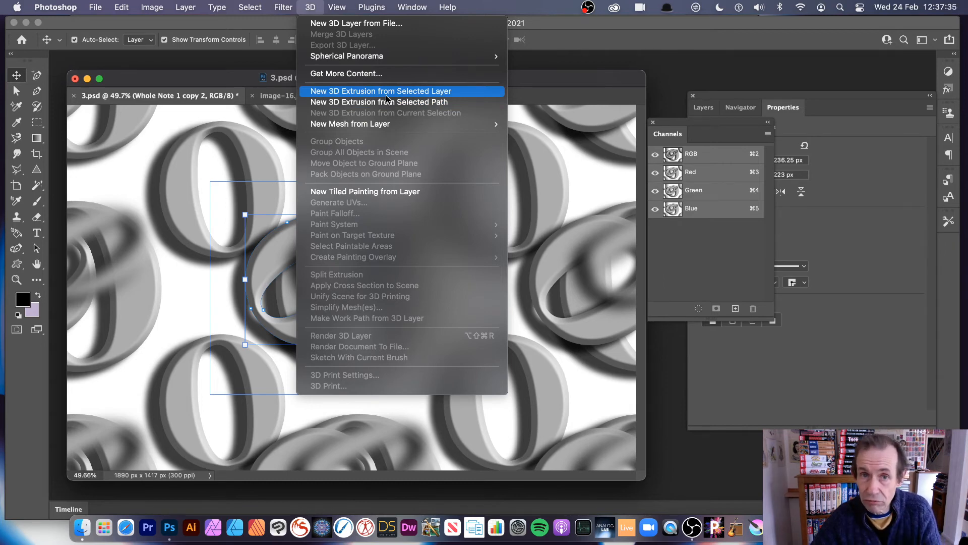
{"action": "left_click", "coordinate": [198, 83]}
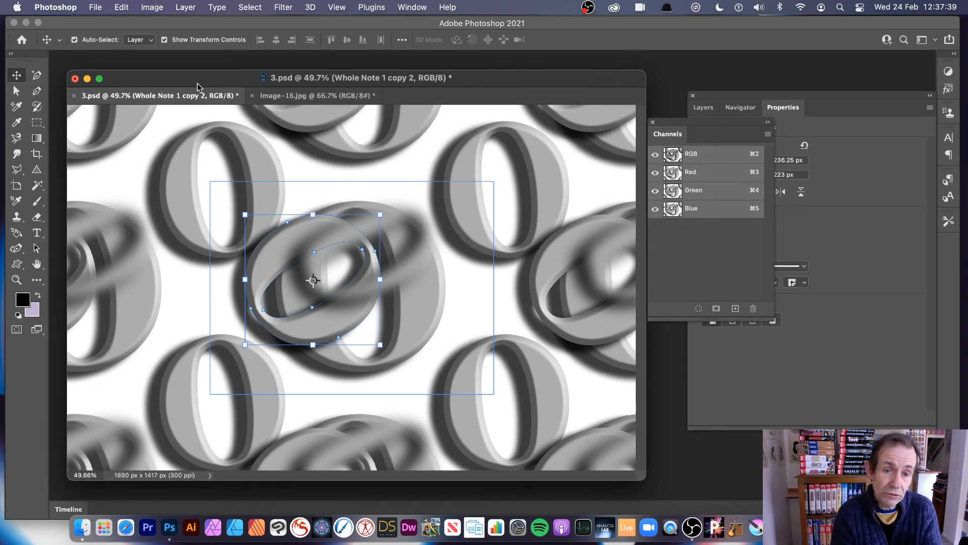
{"action": "left_click", "coordinate": [310, 7]}
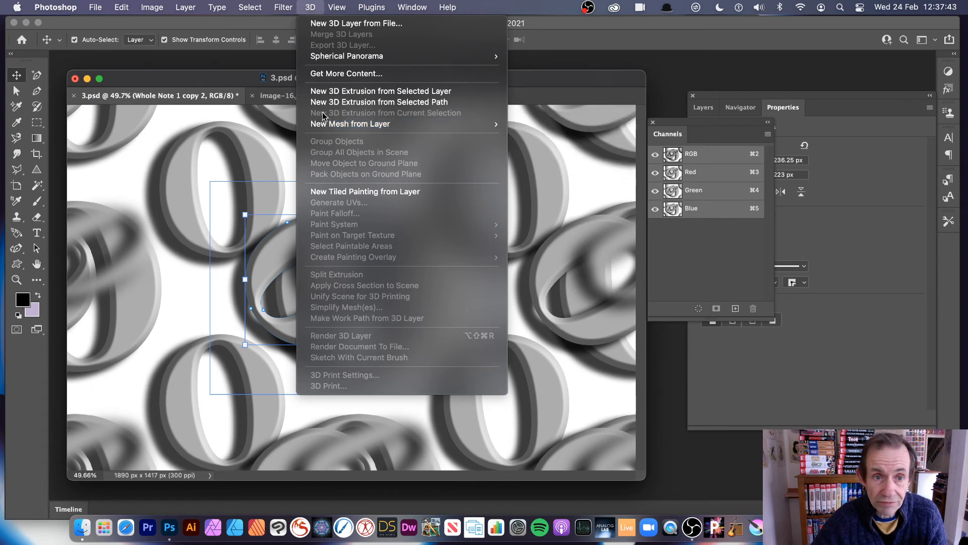
{"action": "left_click", "coordinate": [324, 92]}
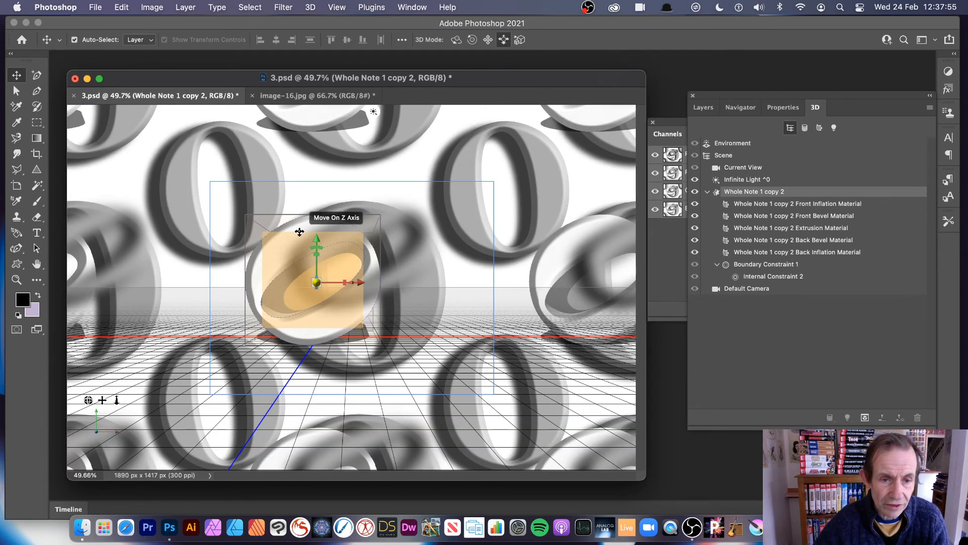
Slide the extruded note in 3D space and rotate it to an oblique angle that shows its long tubular sides
{"action": "mouse_move", "coordinate": [381, 204]}
{"action": "left_mouse_down"}
{"action": "mouse_move", "coordinate": [334, 225]}
{"action": "mouse_move", "coordinate": [379, 199]}
{"action": "mouse_move", "coordinate": [358, 236]}
{"action": "mouse_move", "coordinate": [385, 207]}
{"action": "mouse_move", "coordinate": [312, 363]}
{"action": "mouse_move", "coordinate": [382, 212]}
{"action": "left_mouse_up"}
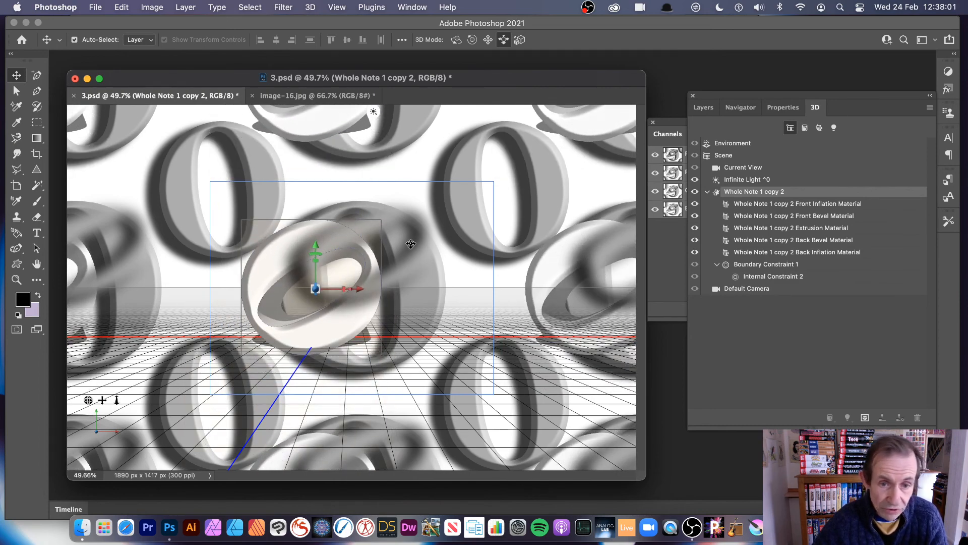
{"action": "left_click", "coordinate": [456, 39]}
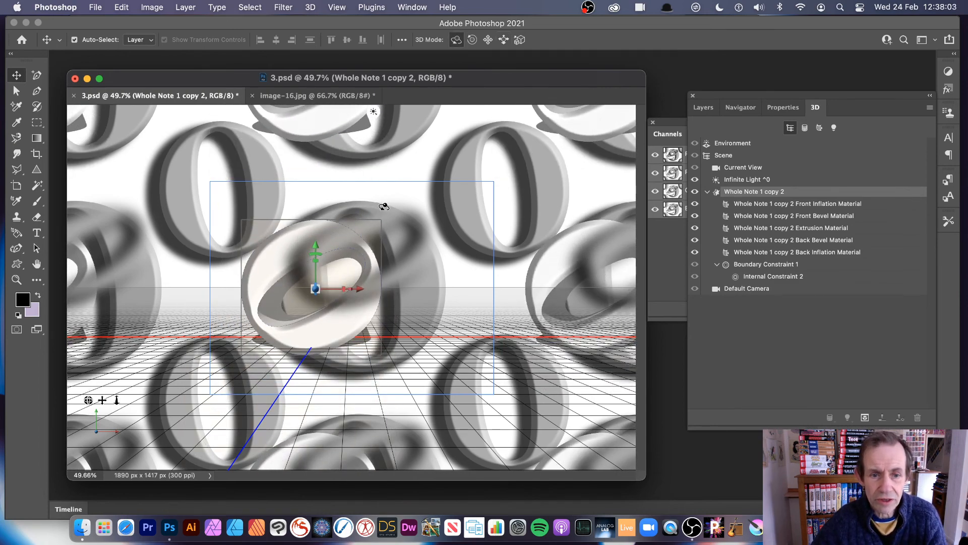
{"action": "left_click_drag", "start_coordinate": [384, 205], "coordinate": [334, 236]}
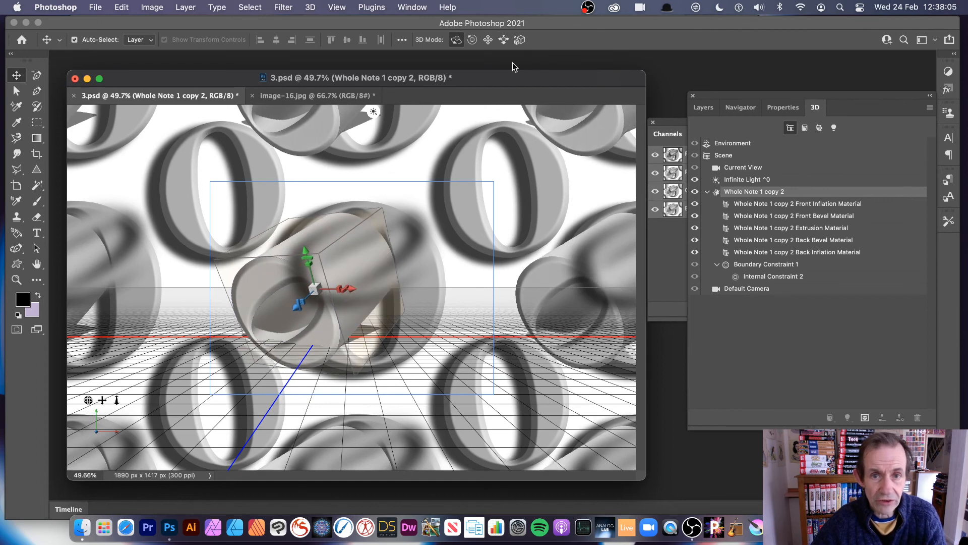
{"action": "left_click", "coordinate": [504, 39]}
{"action": "left_click_drag", "start_coordinate": [285, 263], "coordinate": [285, 235]}
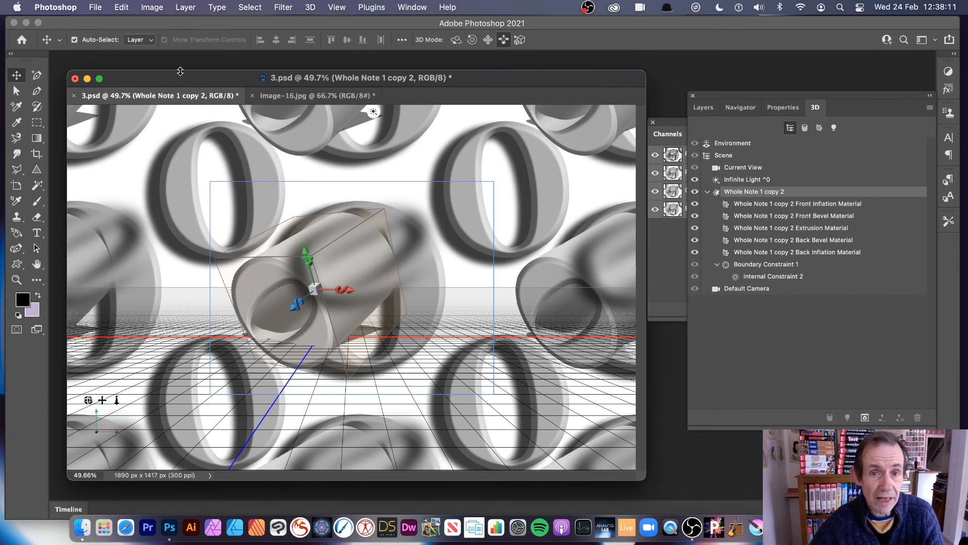
Rasterize the 3D note layer, and move the blurred note copy down and to the right across the extruded shape
{"action": "left_click", "coordinate": [185, 7]}
{"action": "mouse_move", "coordinate": [197, 253]}
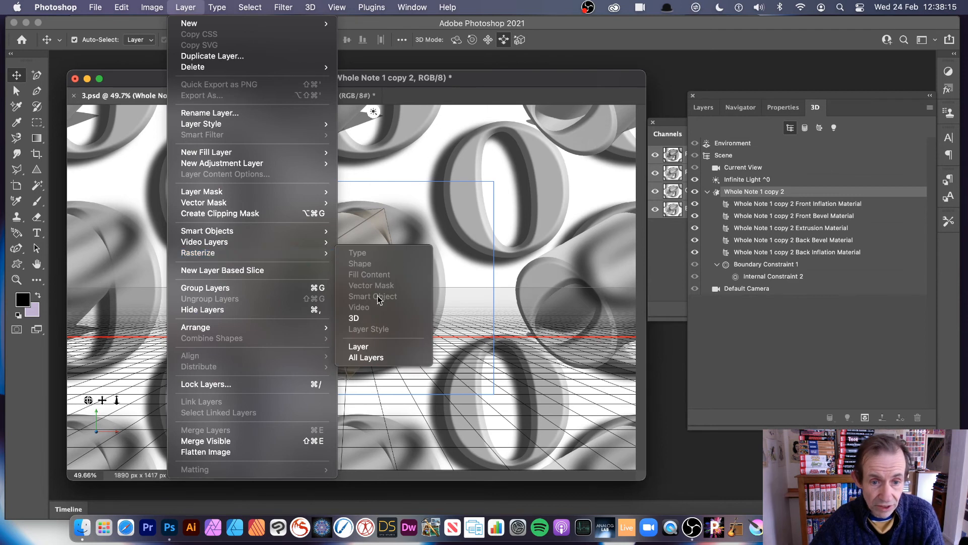
{"action": "left_click", "coordinate": [354, 318]}
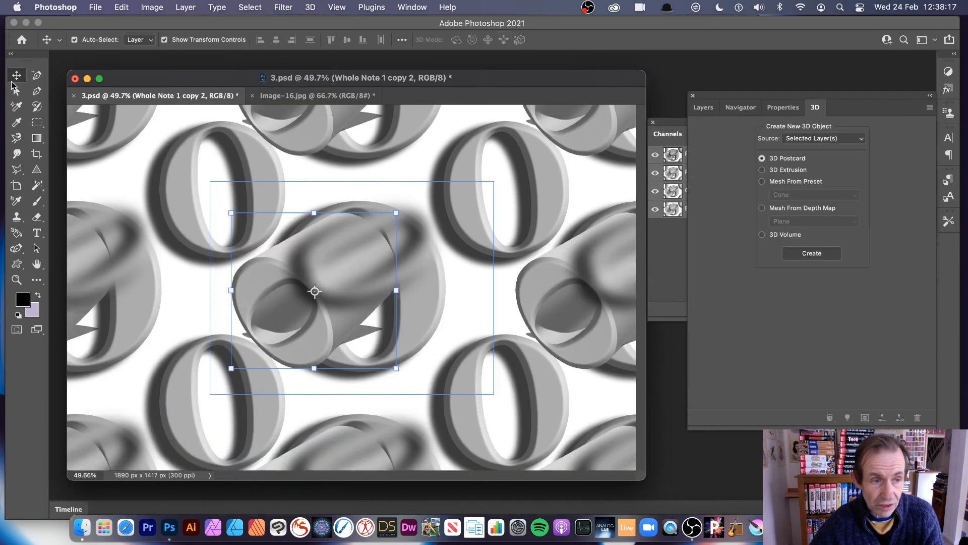
{"action": "left_click_drag", "start_coordinate": [387, 275], "coordinate": [410, 292]}
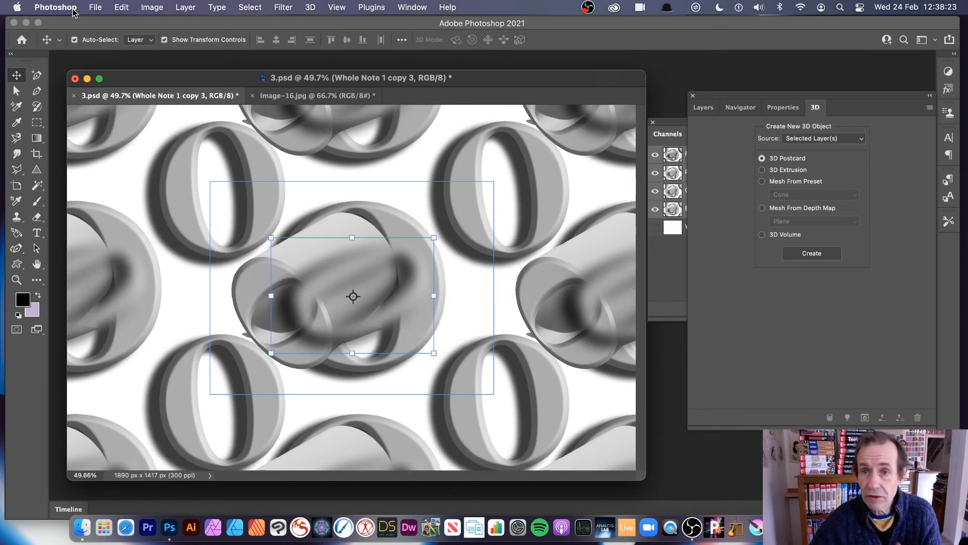
{"action": "left_click", "coordinate": [98, 7]}
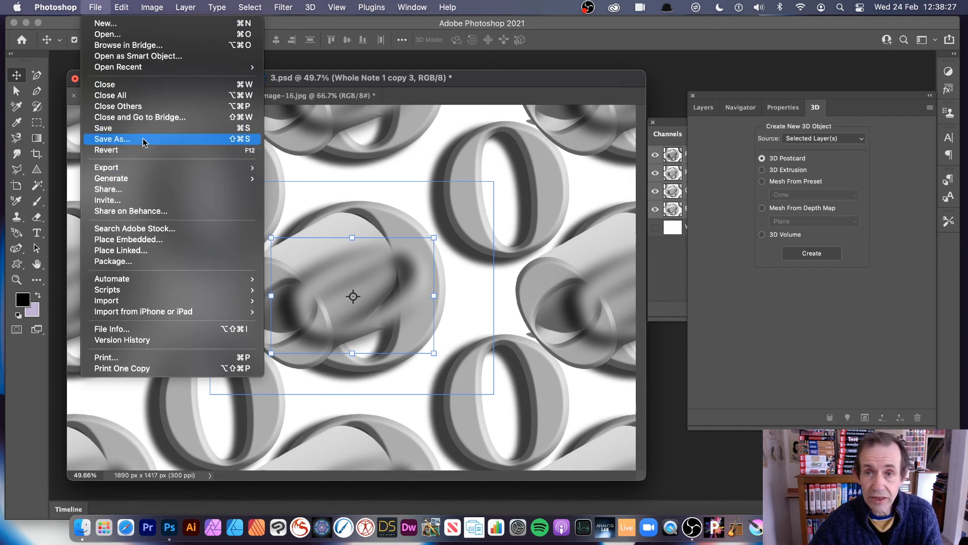
{"action": "left_click", "coordinate": [507, 238]}
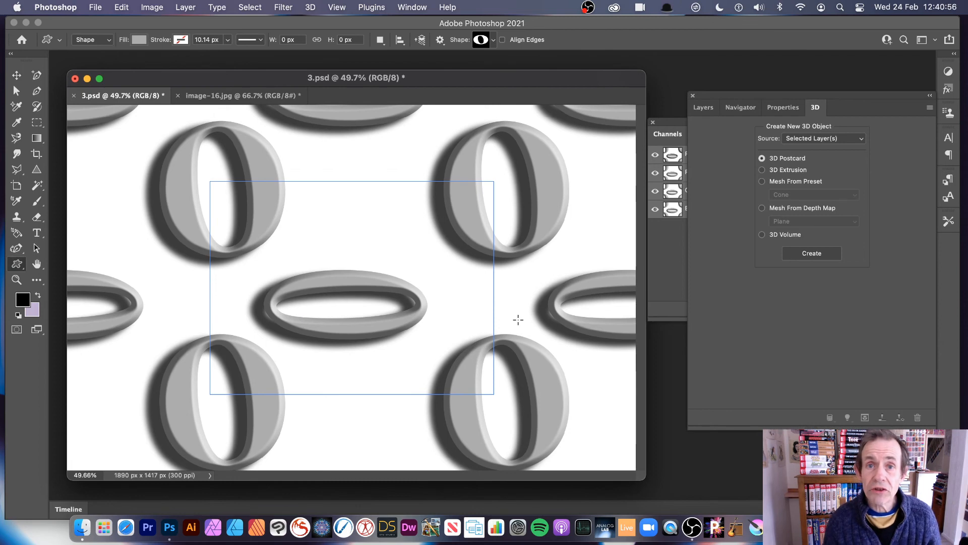